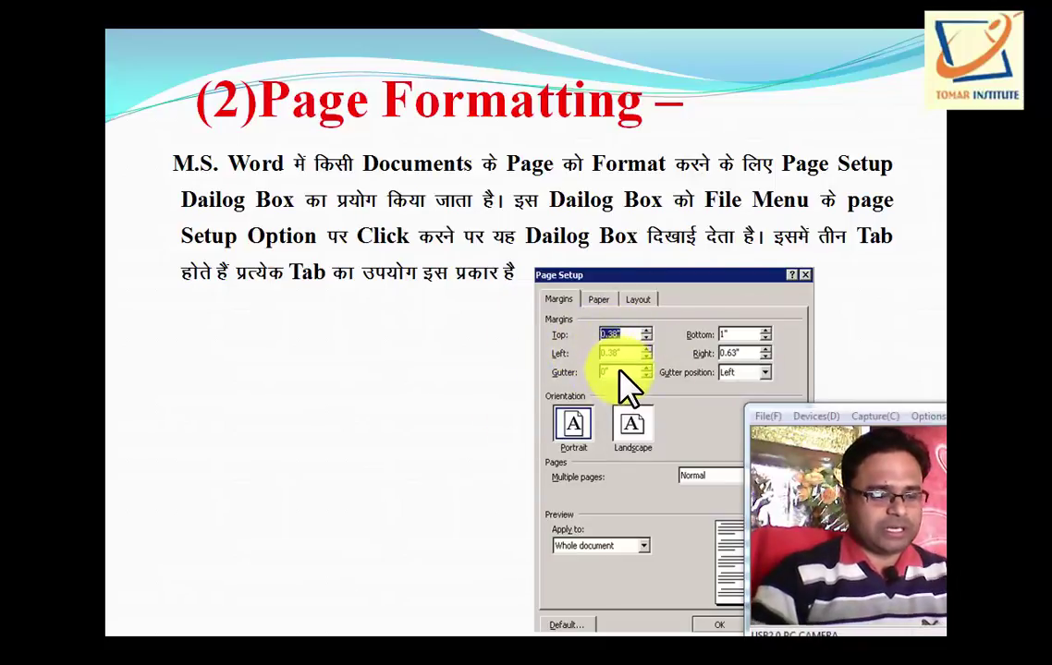
Switch from the PowerPoint Page Formatting slide to the Word document Document1
key(alt+Tab)
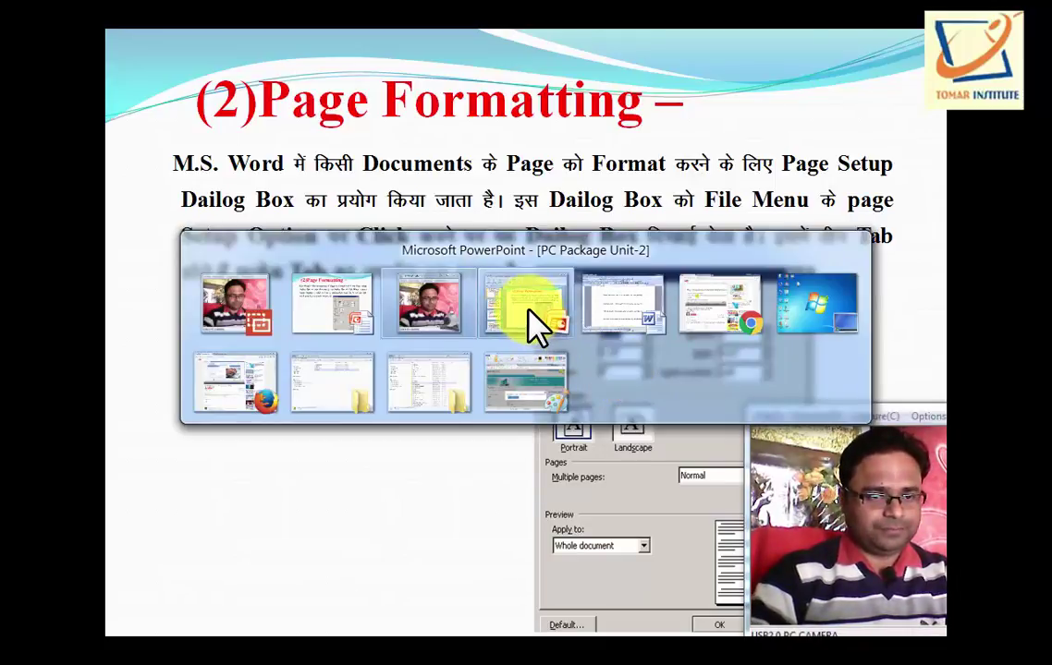
click(529, 322)
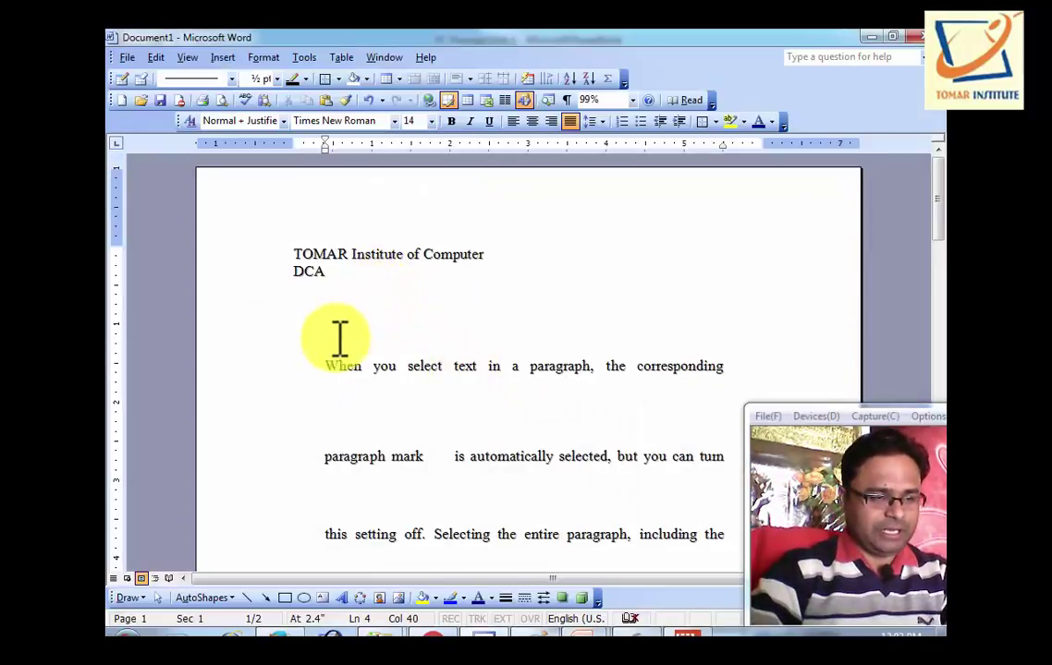
scroll(319, 331, down, 1)
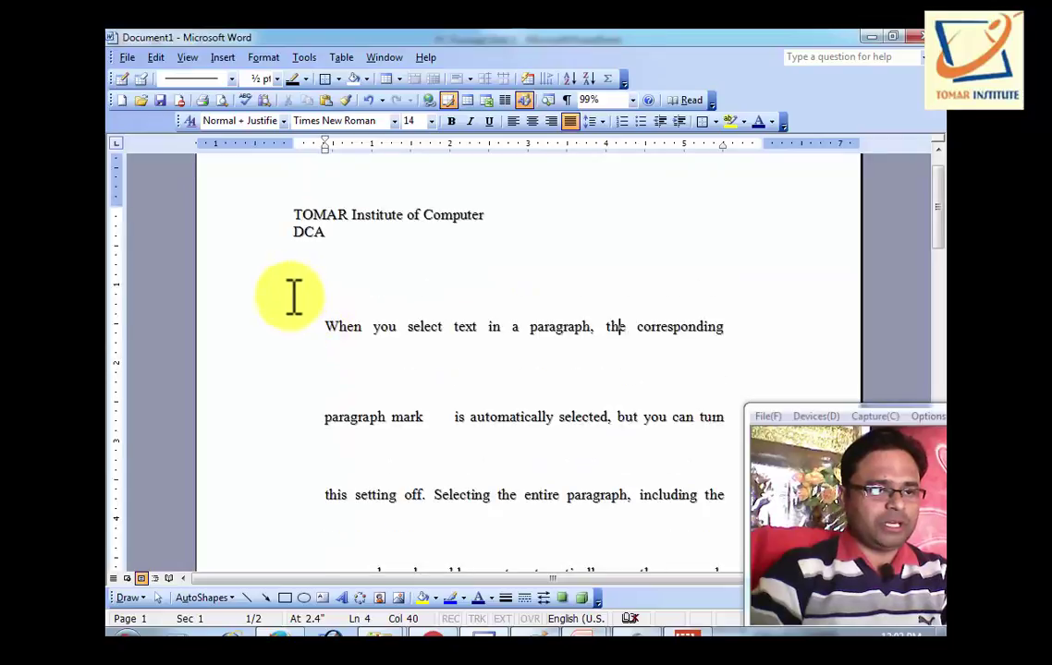
scroll(294, 298, down, 5)
scroll(294, 297, down, 3)
scroll(294, 298, up, 3)
scroll(294, 298, up, 3)
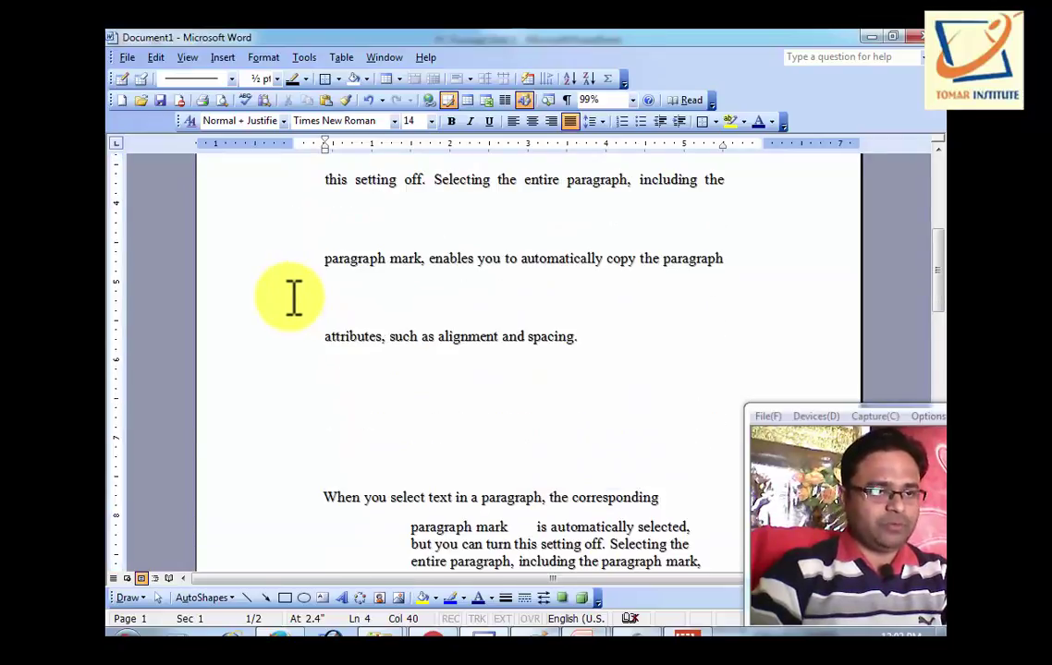
scroll(294, 298, up, 3)
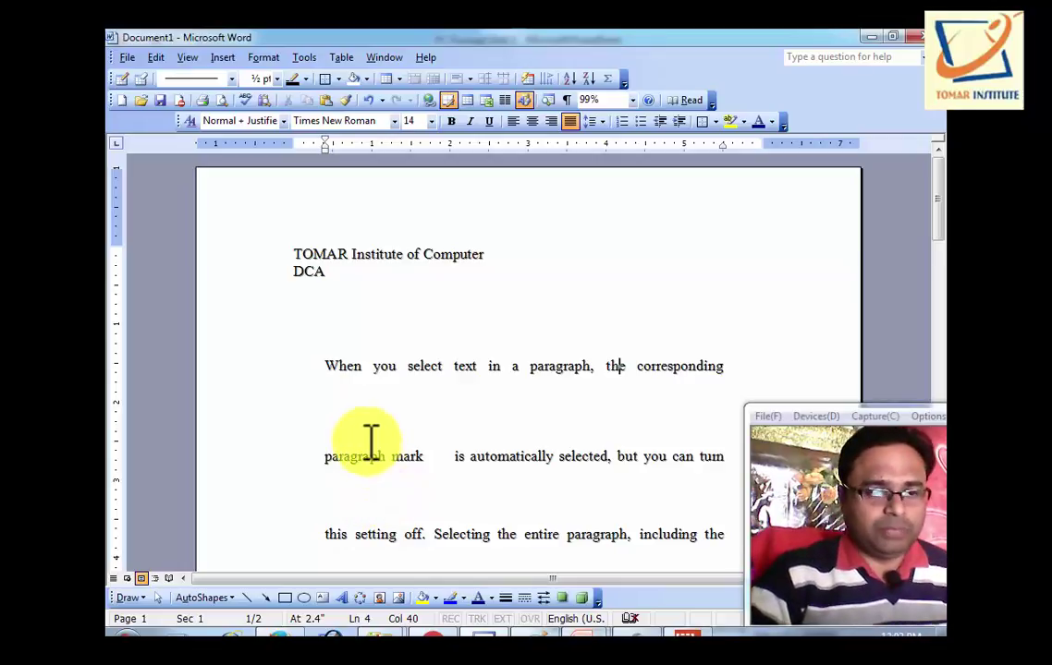
click(128, 63)
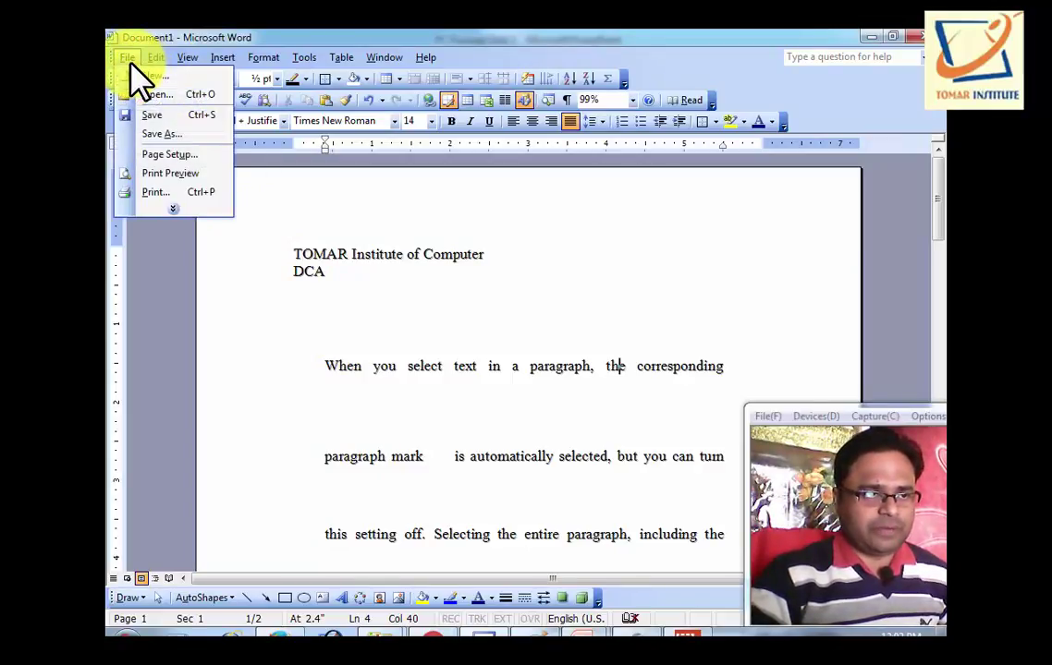
Open Page Setup and review its Paper, Layout and Margins settings (1" top/bottom, 1.25" left/right)
click(131, 154)
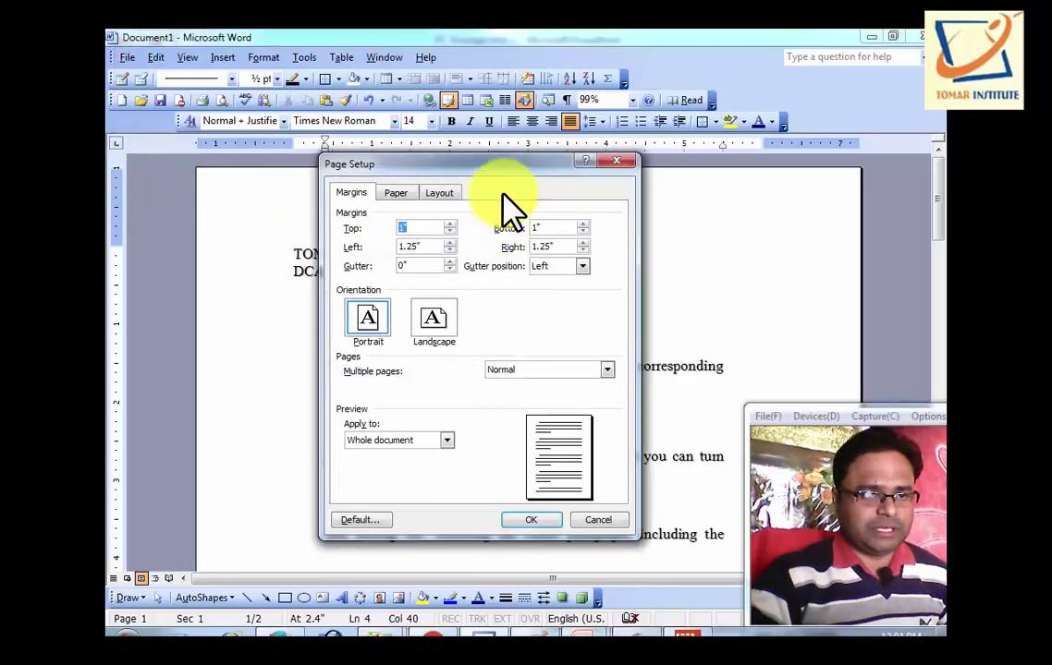
mouse_move(496, 162)
mouse_down()
mouse_move(574, 179)
mouse_move(526, 188)
mouse_up()
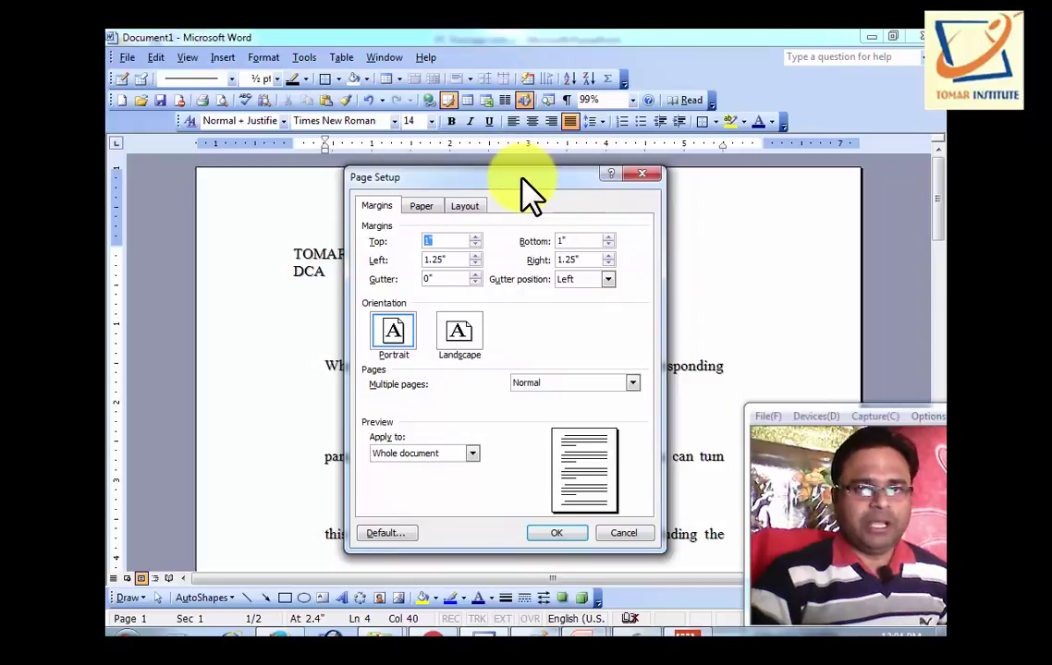
click(422, 207)
click(465, 206)
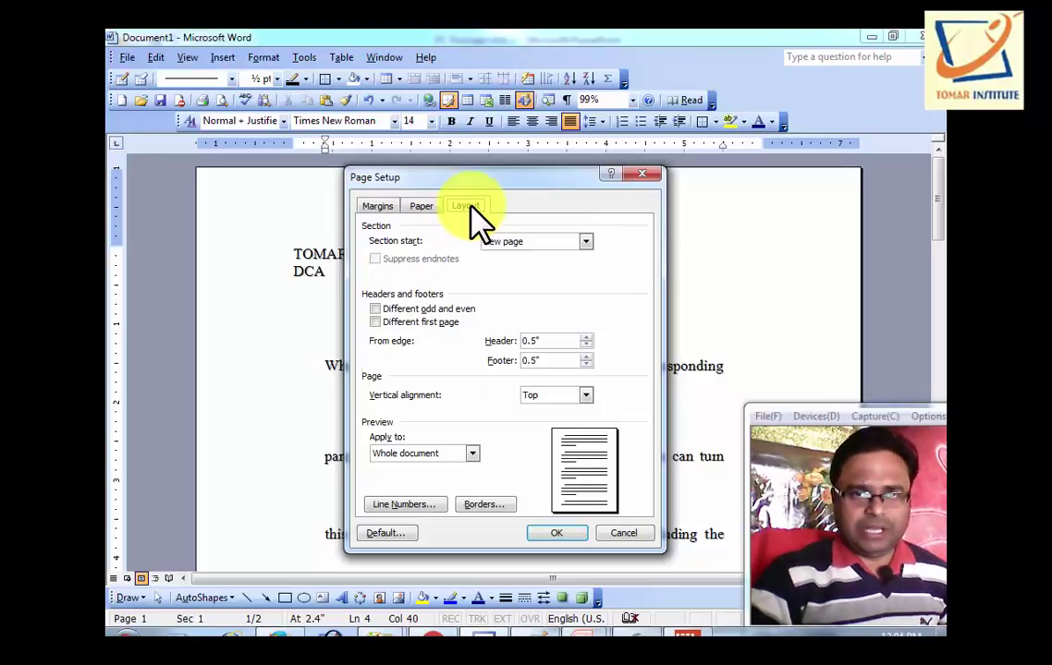
click(379, 207)
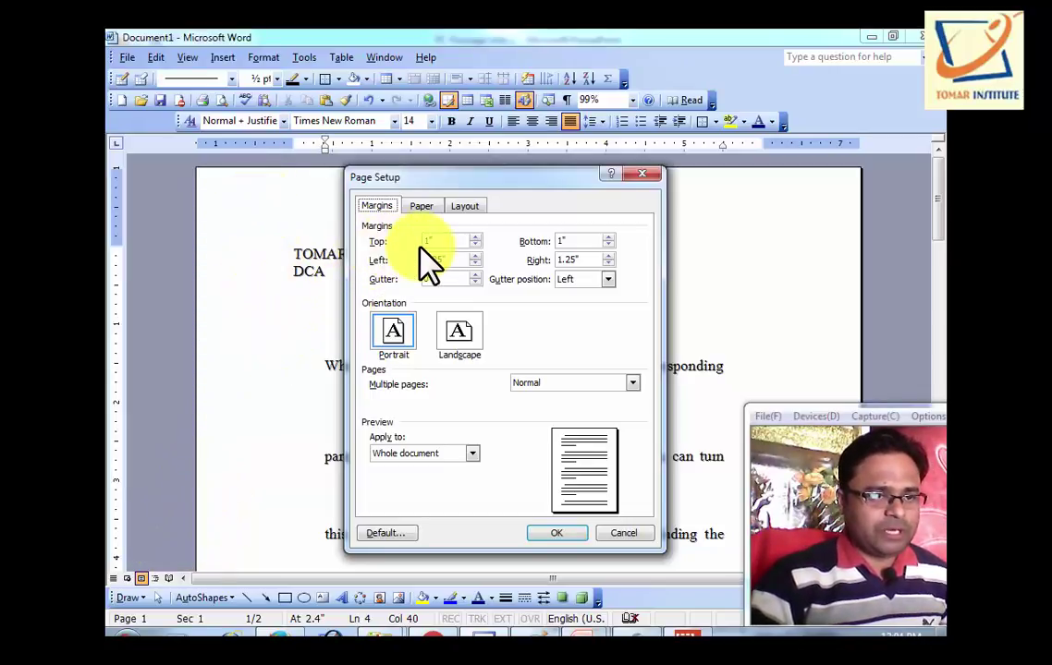
Keep the top margin at 1" and bring the left margin down to 1"
click(475, 238)
click(476, 244)
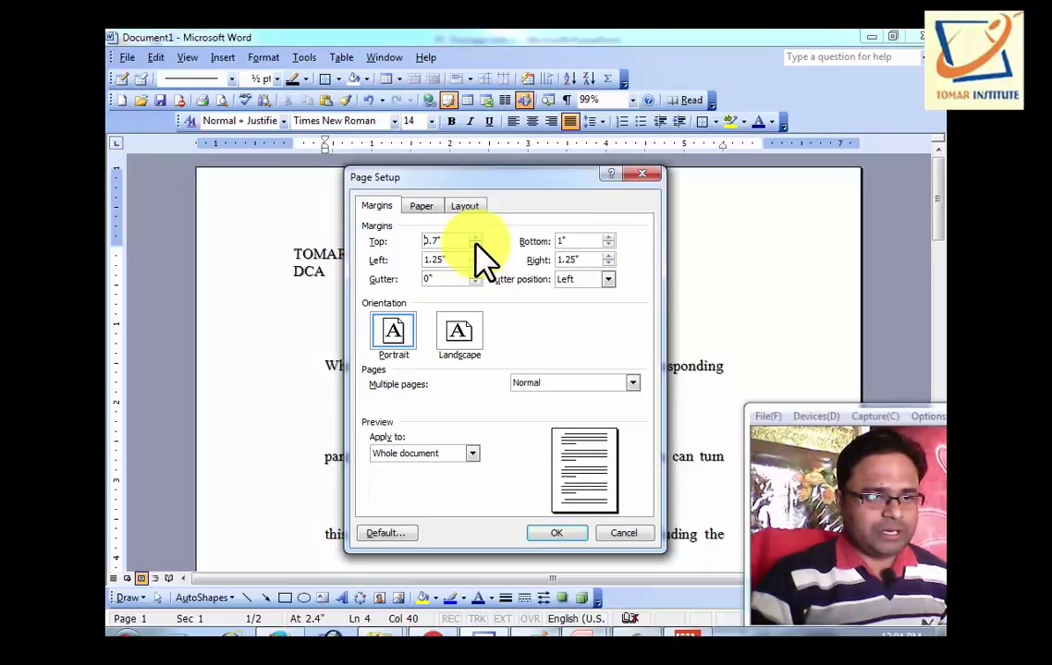
click(475, 238)
text(1)
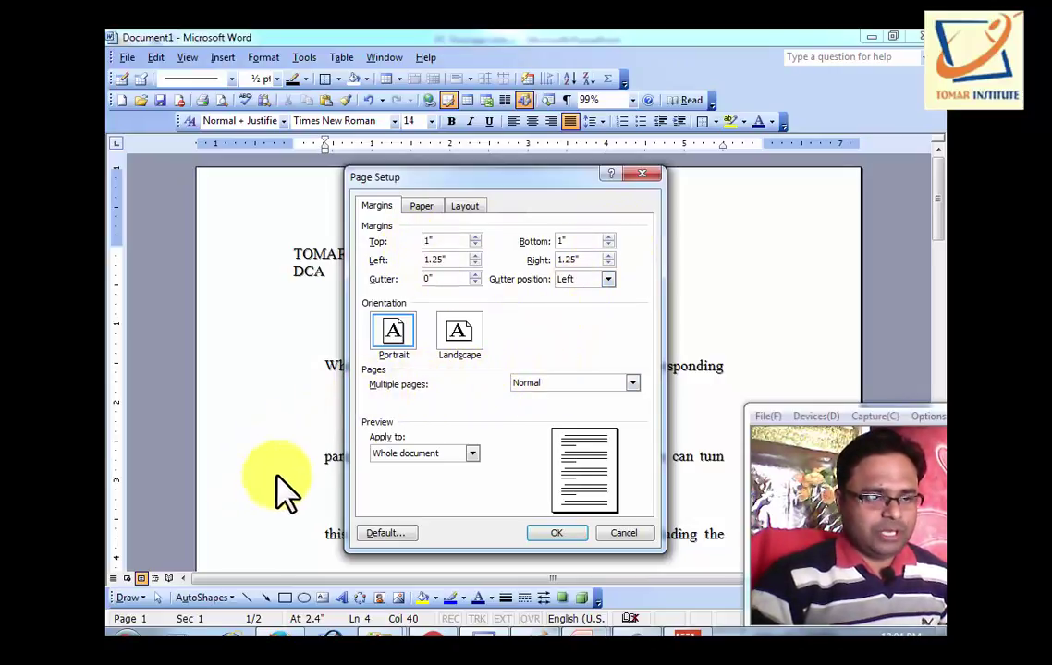
click(473, 257)
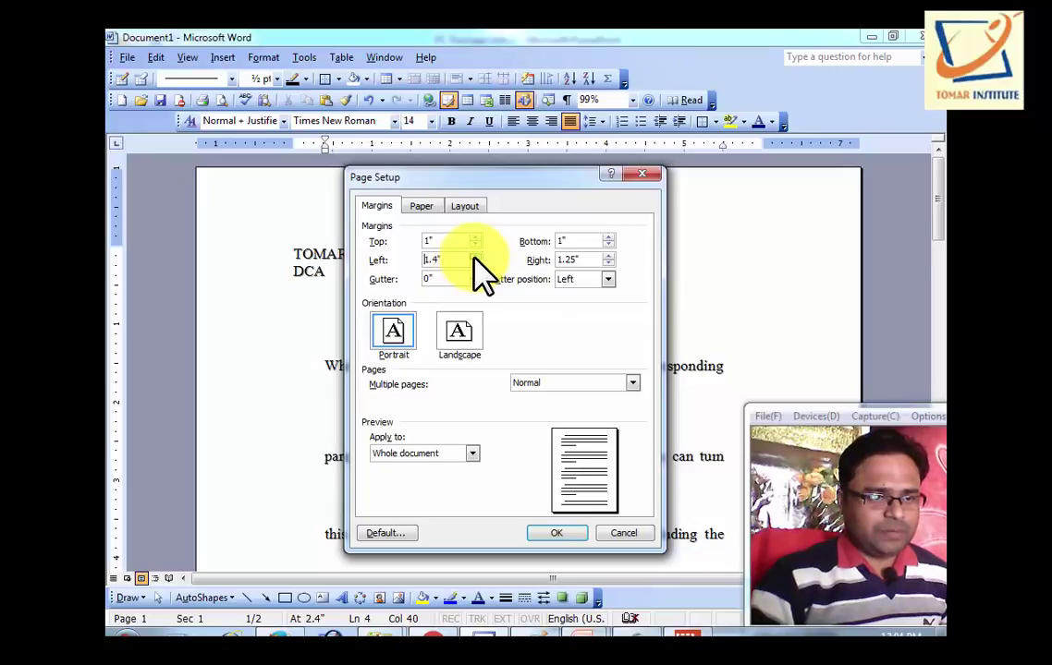
click(473, 257)
click(473, 257)
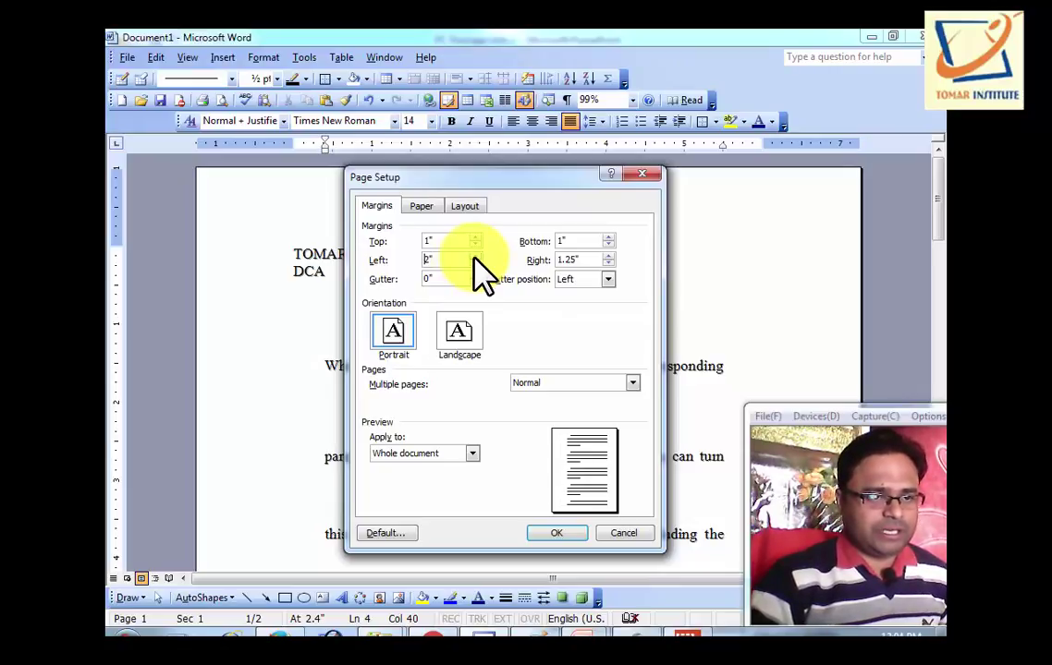
click(473, 262)
click(473, 262)
click(474, 263)
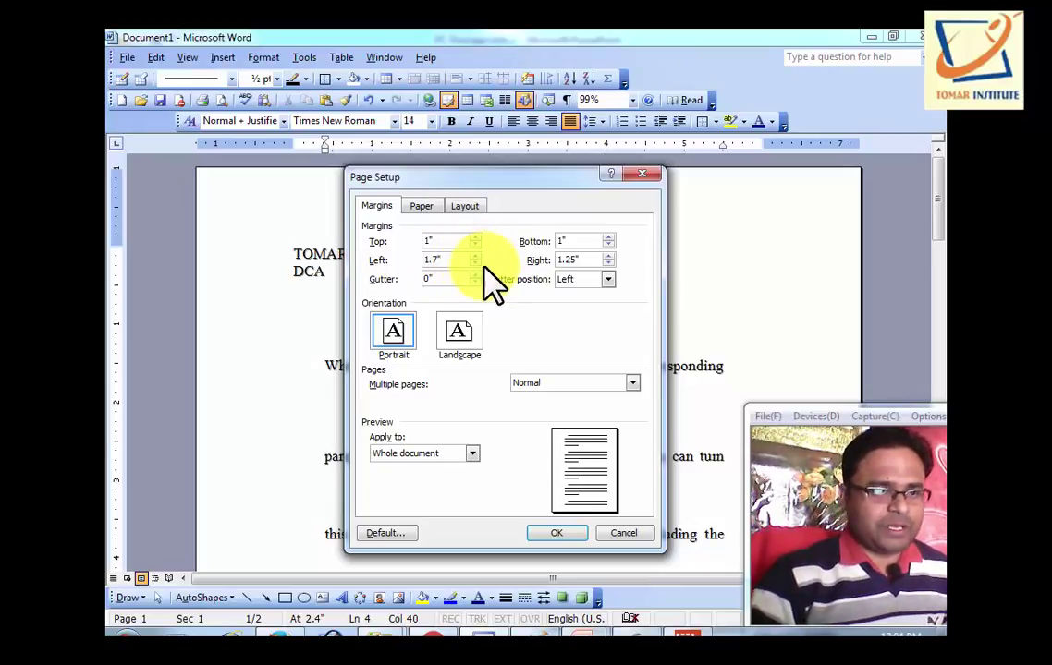
click(477, 265)
click(477, 264)
click(476, 264)
click(477, 264)
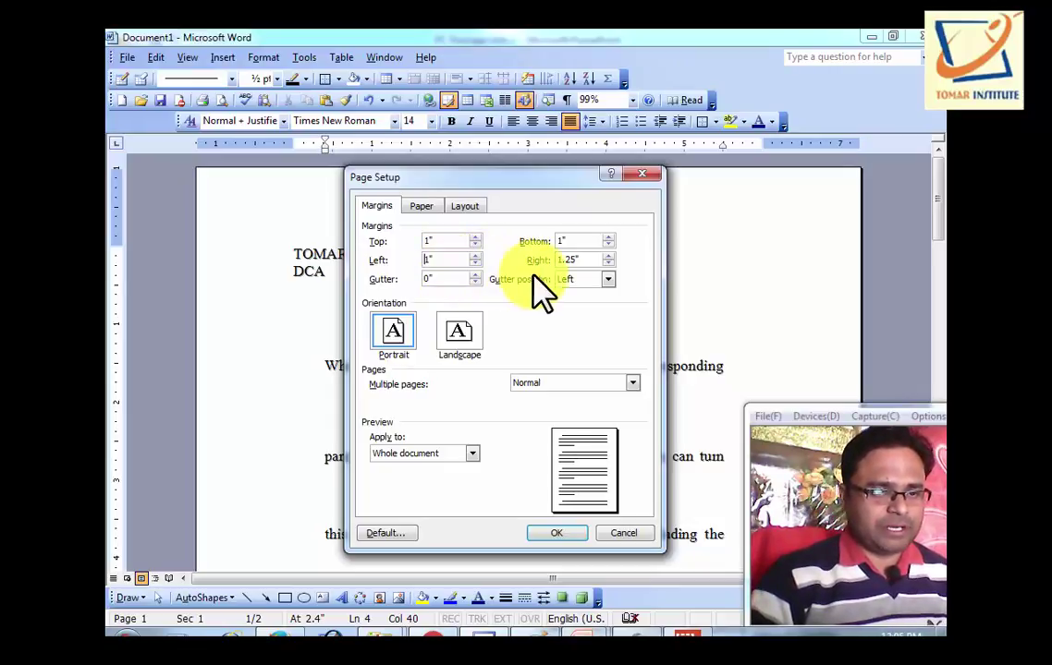
Set the right margin to 1" and apply the new margins to the document
click(608, 256)
click(608, 256)
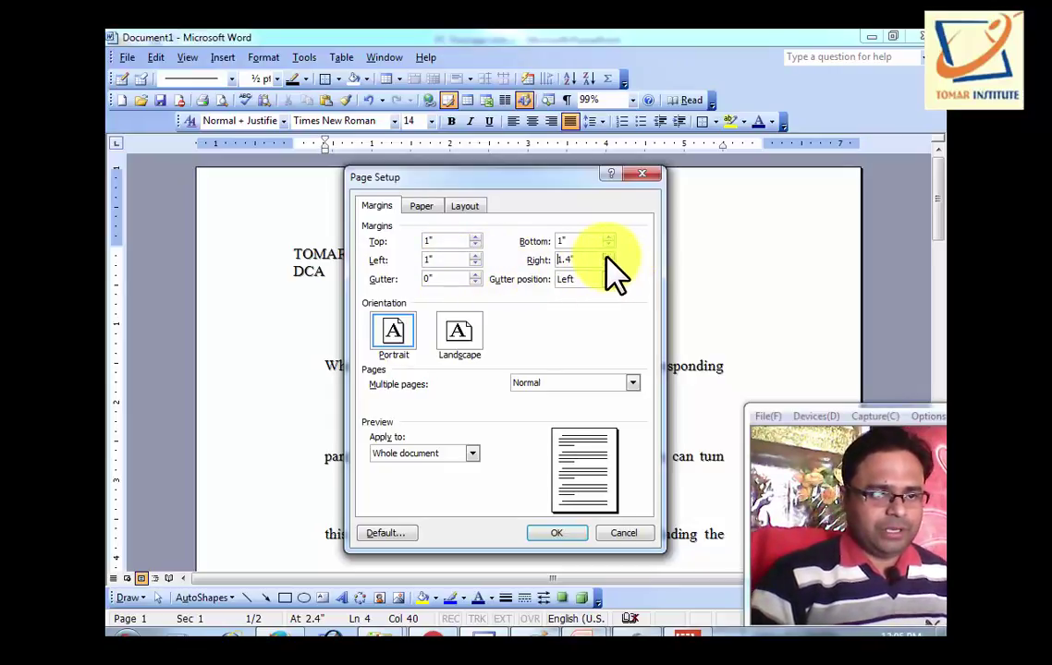
click(608, 256)
click(608, 256)
click(608, 256)
click(608, 264)
click(608, 263)
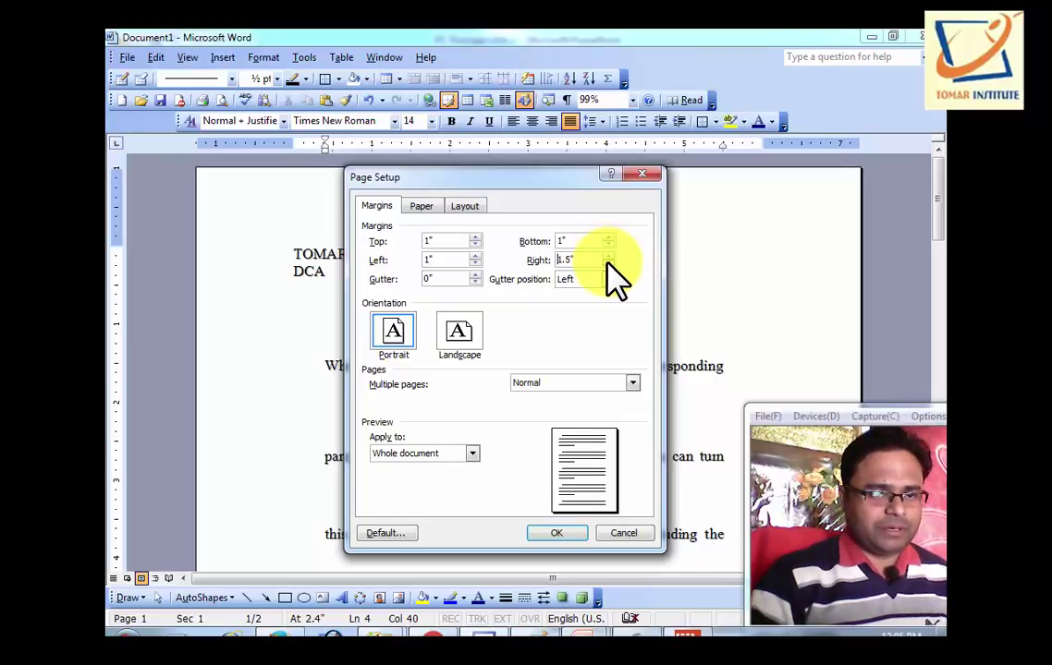
click(608, 264)
click(608, 263)
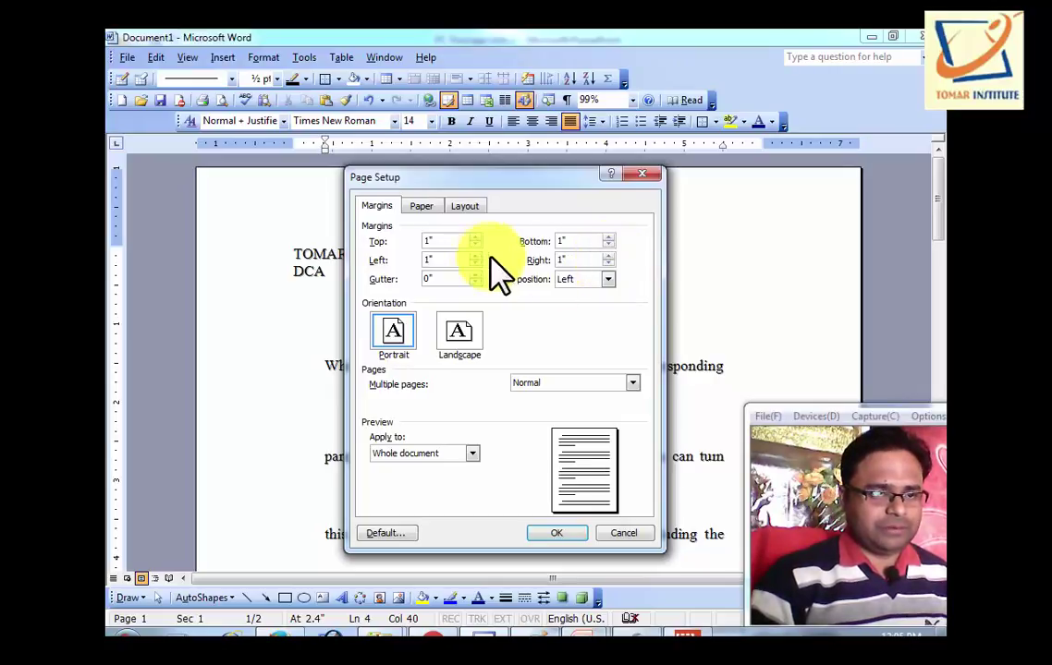
click(444, 261)
click(596, 260)
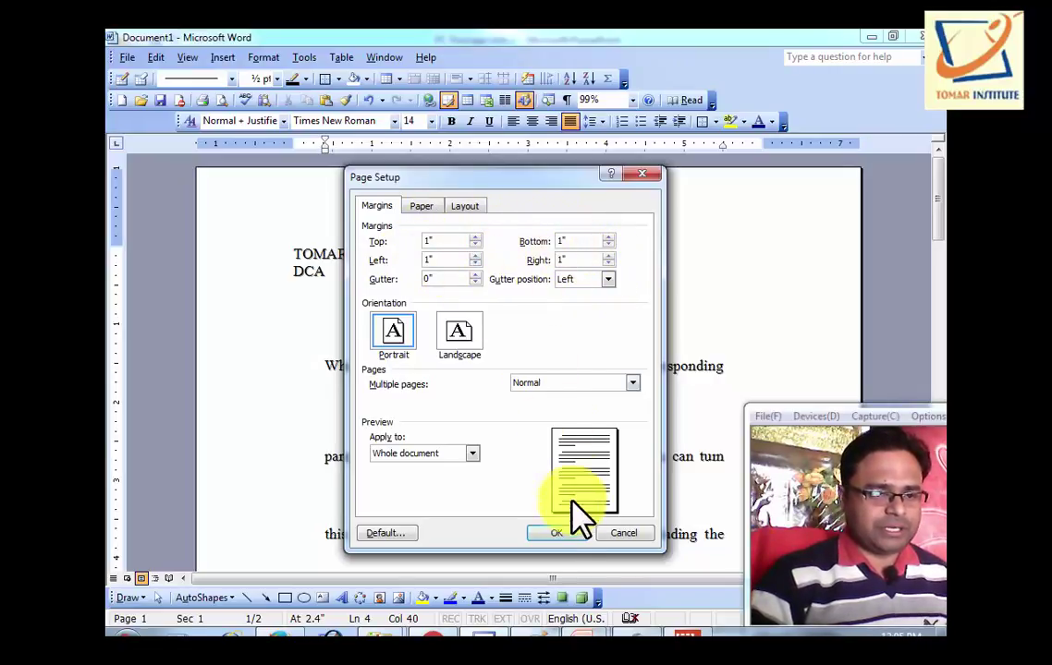
click(562, 534)
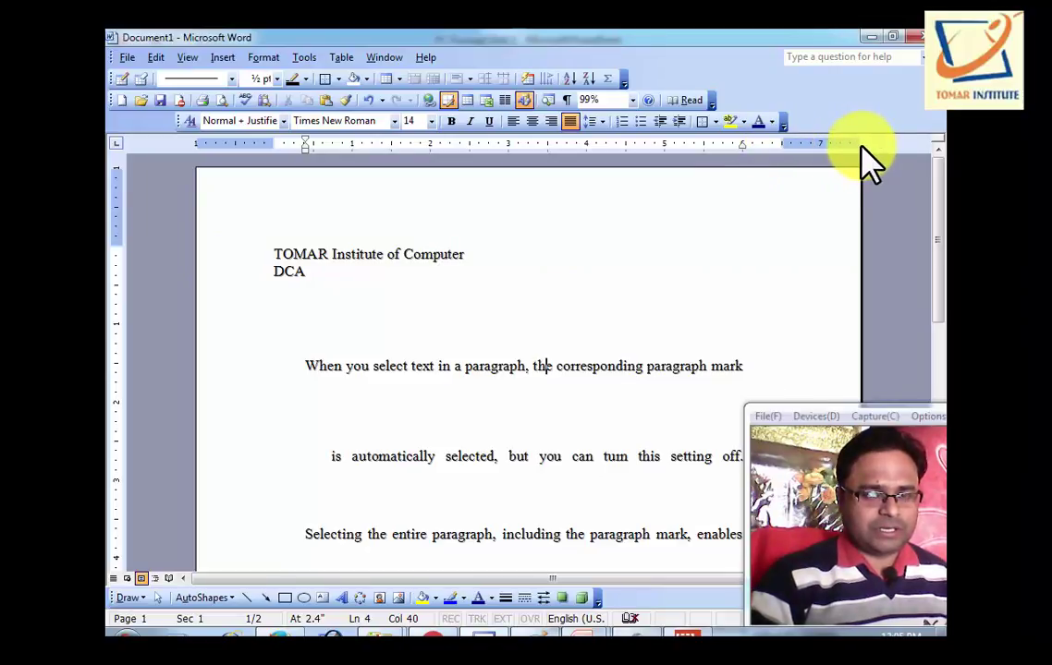
drag(935, 277, 938, 388)
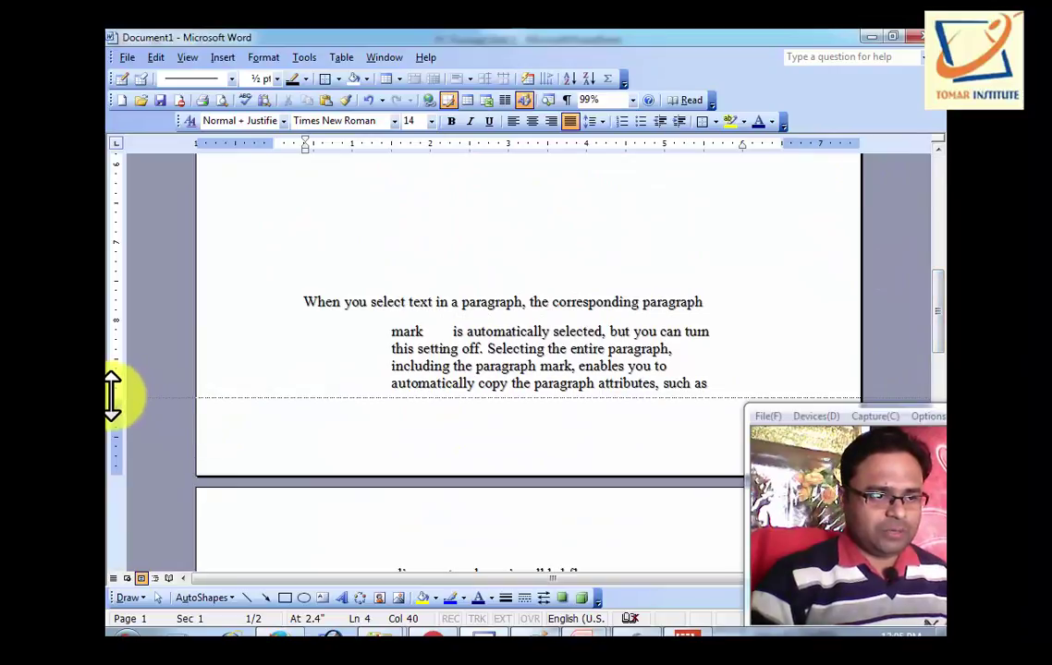
drag(111, 397, 111, 400)
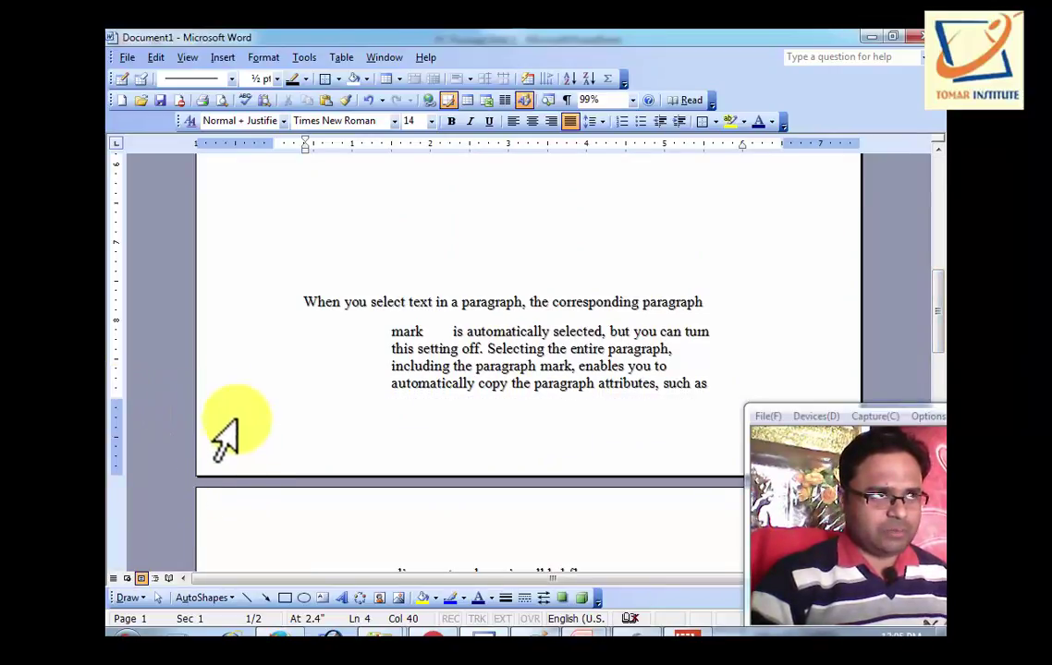
drag(937, 305, 937, 388)
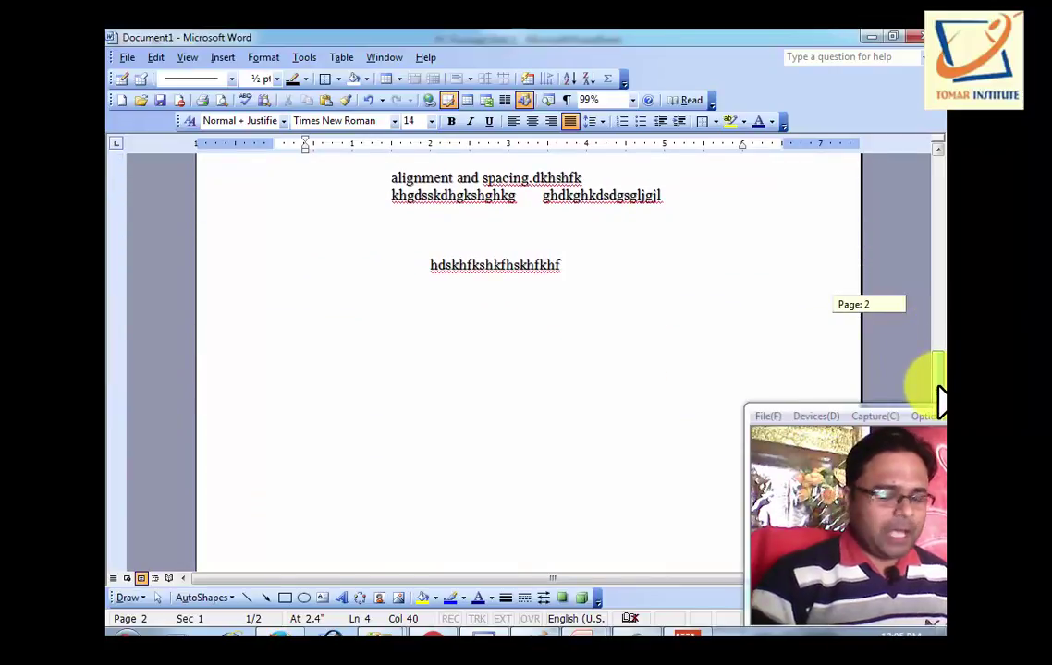
drag(938, 388, 943, 344)
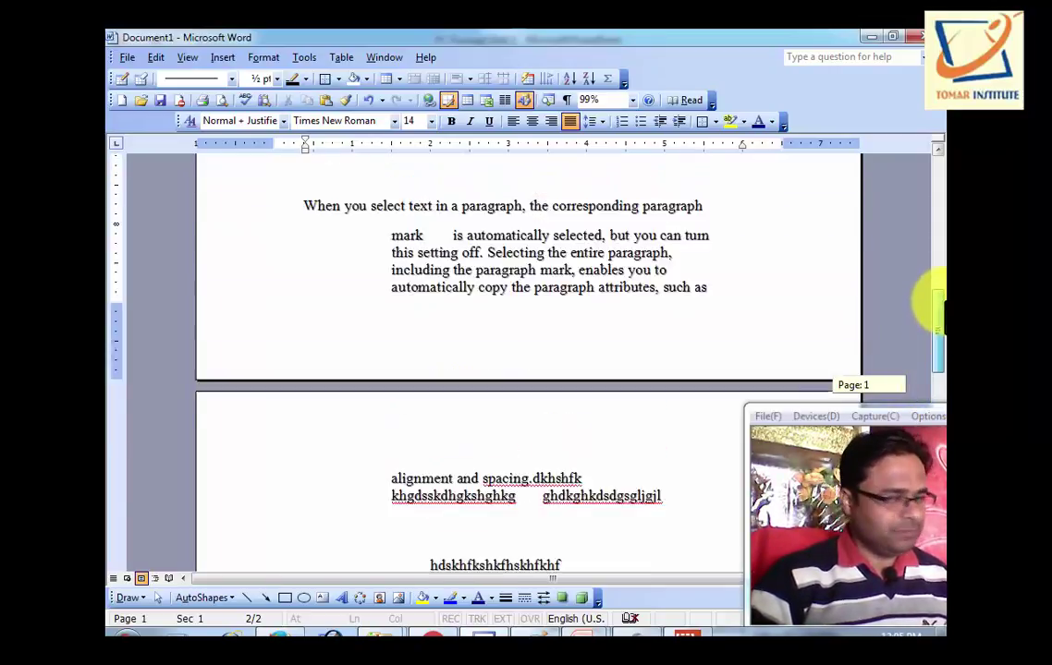
drag(938, 332, 935, 189)
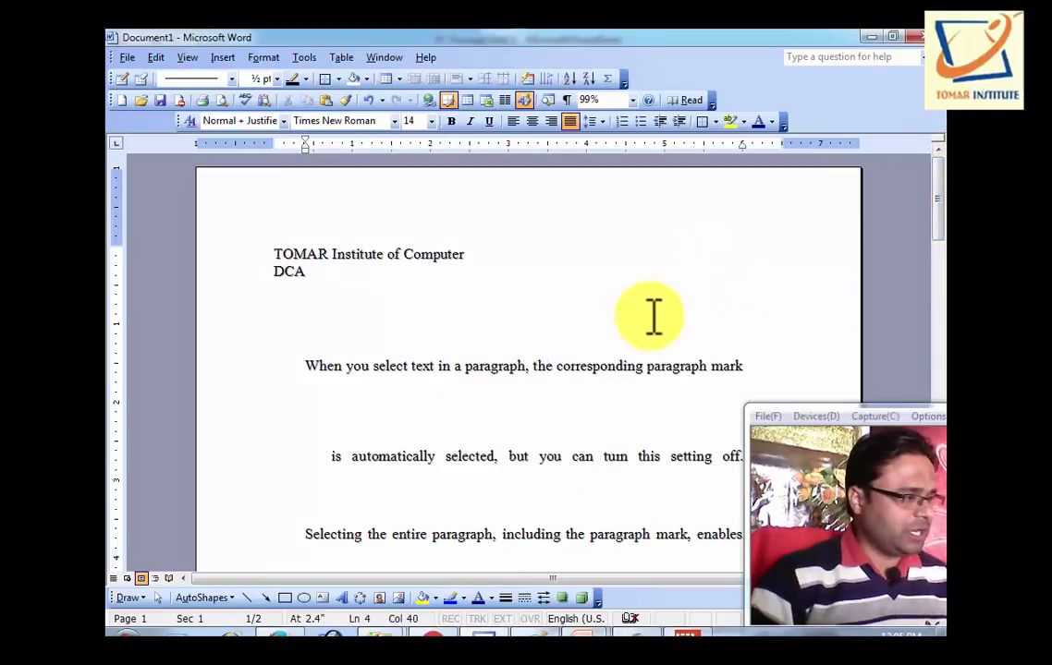
Reopen Page Setup and close it without changing the margins
click(125, 58)
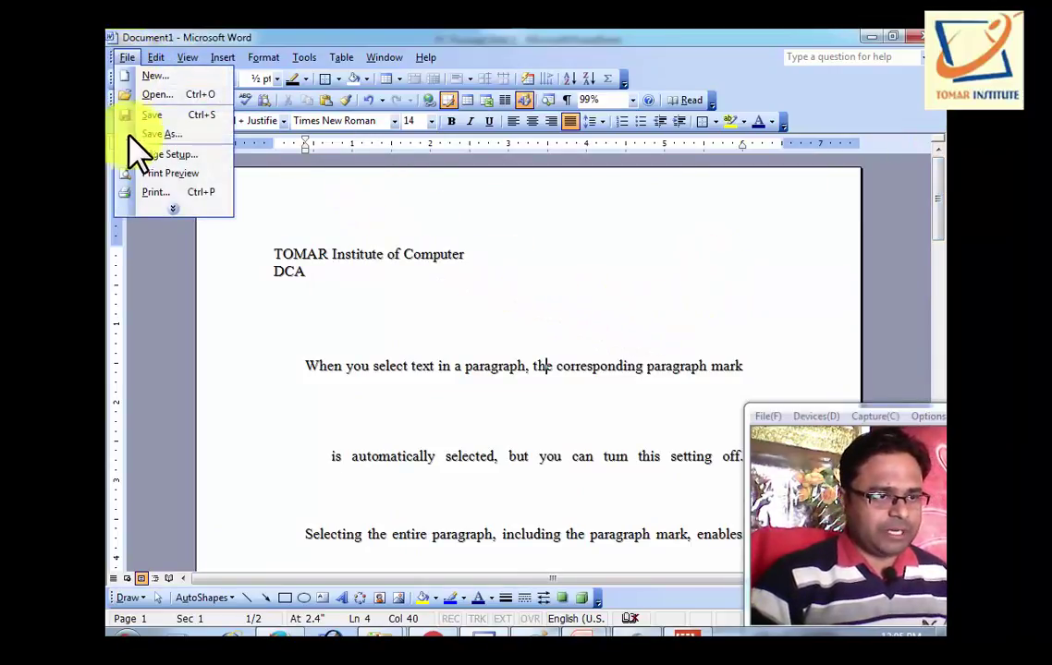
click(152, 154)
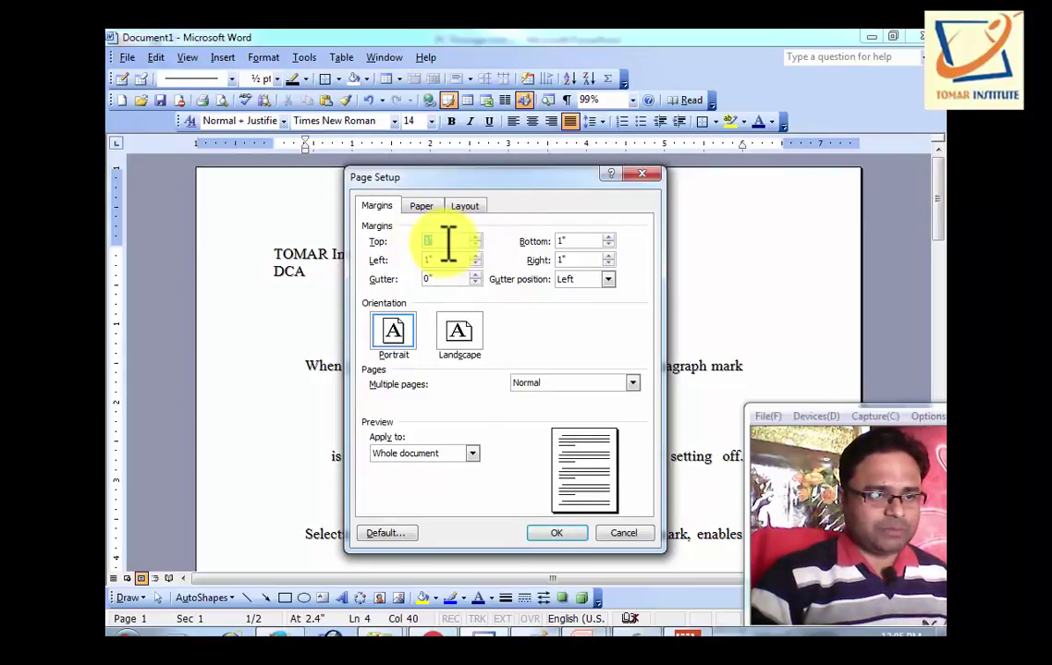
click(619, 535)
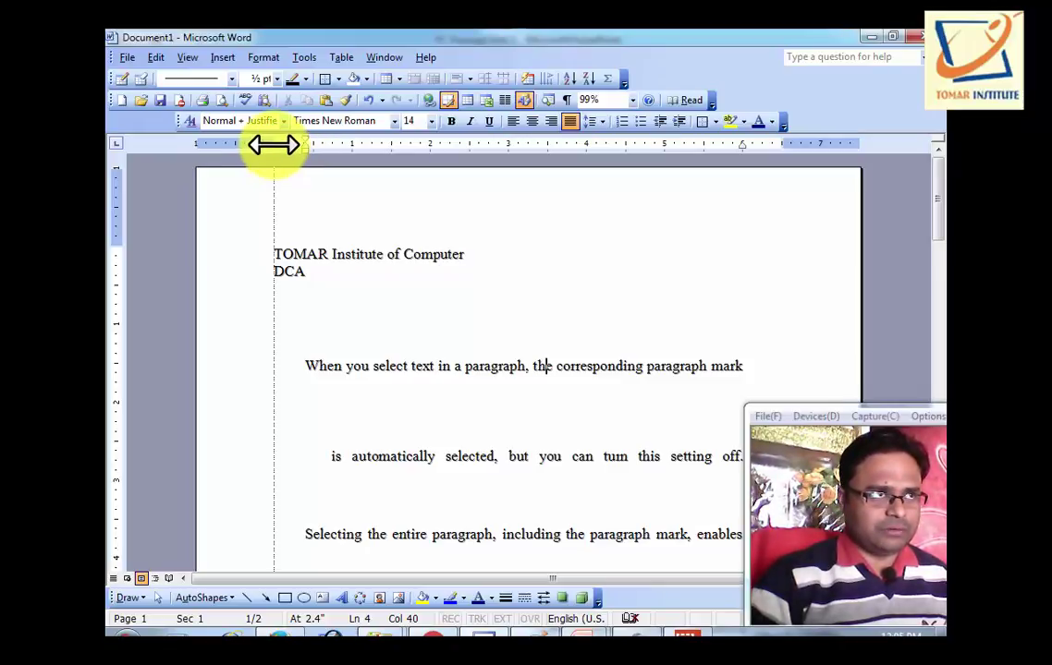
Drag the ruler boundaries to narrow the left, right and top margins
drag(274, 144, 236, 143)
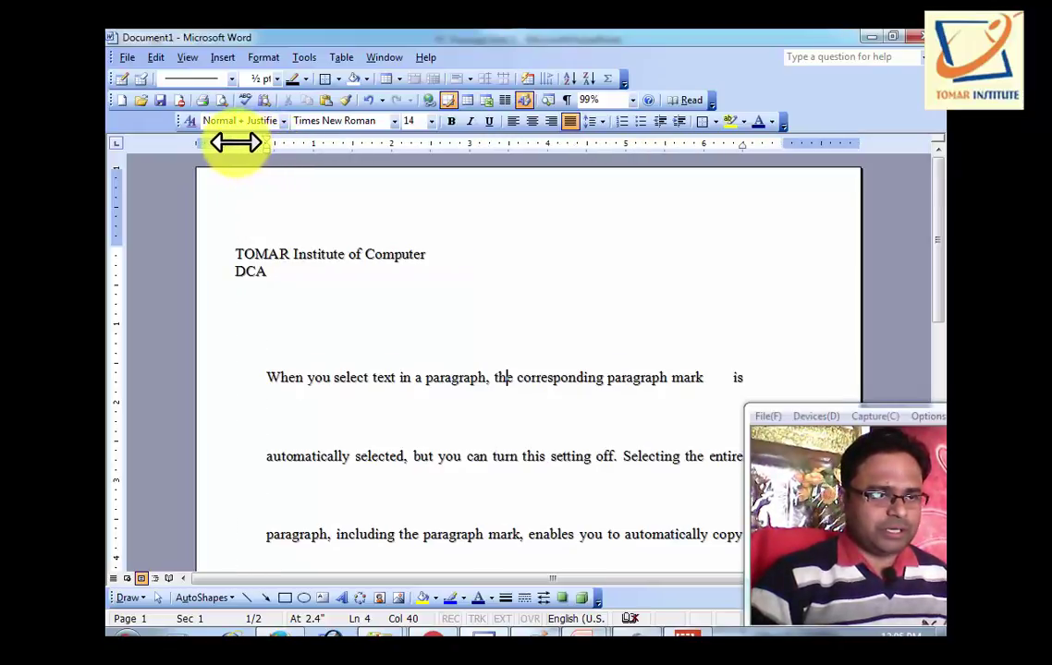
drag(774, 143, 791, 143)
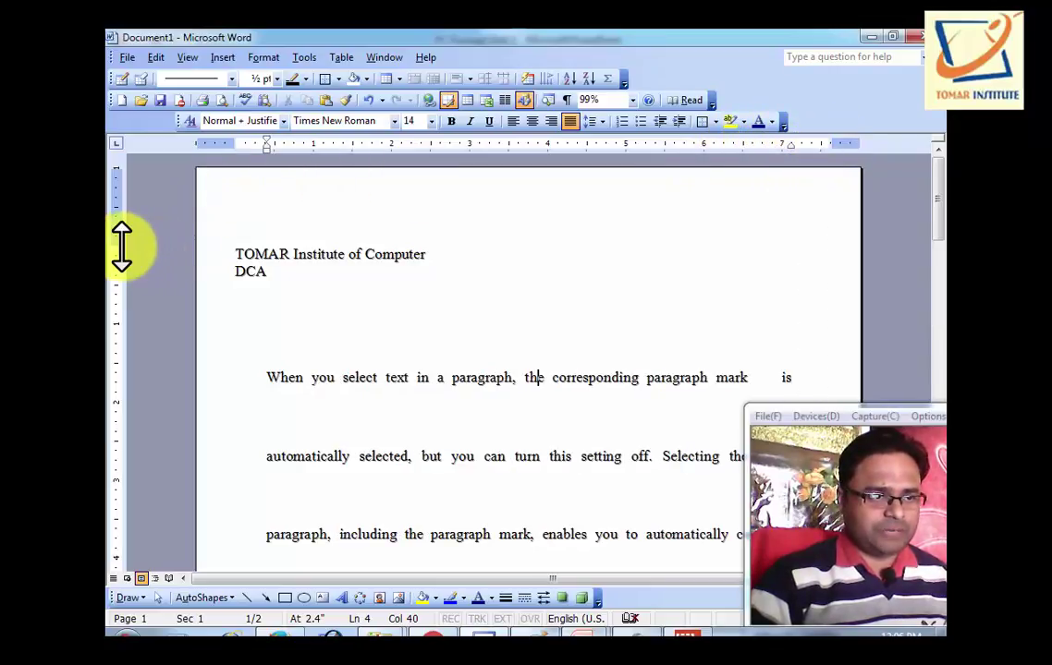
drag(121, 247, 131, 199)
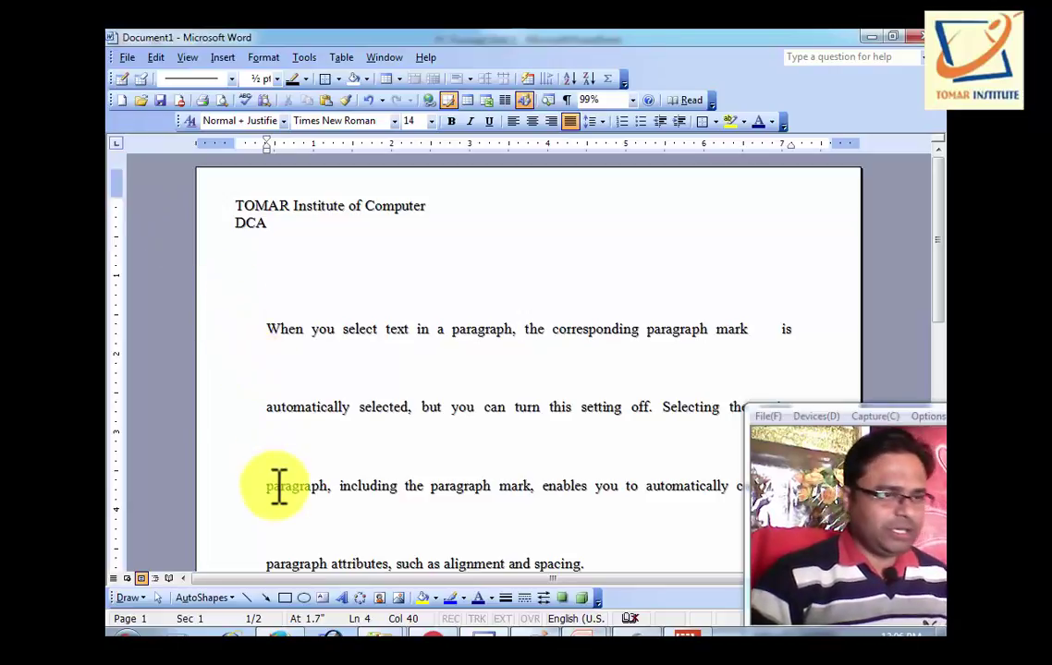
Set a 0.8" gutter in Page Setup and apply it to the document
click(126, 58)
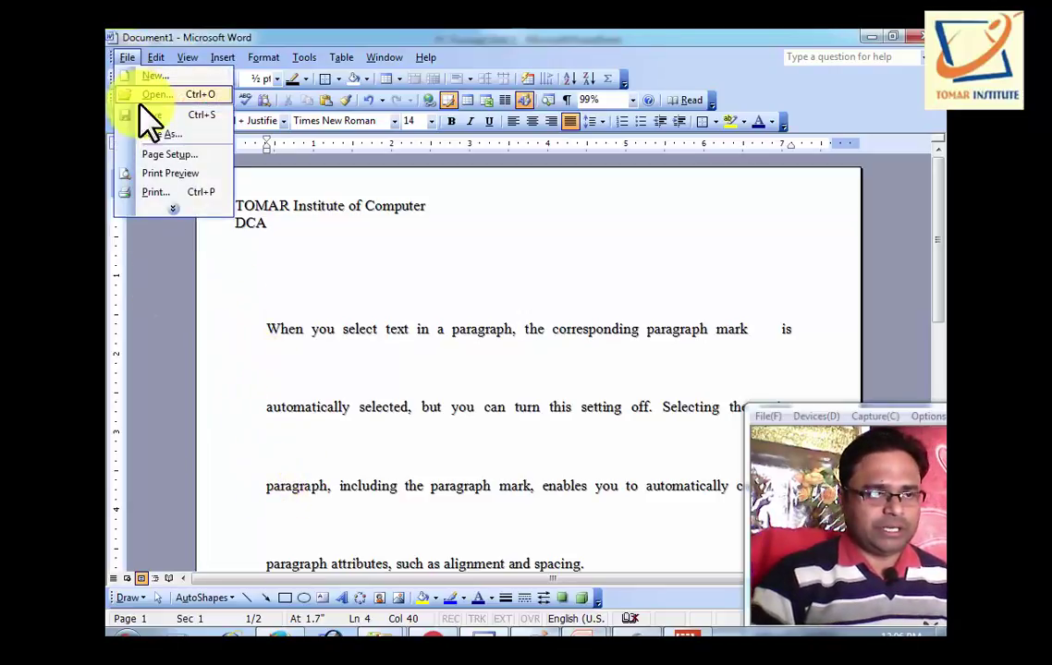
click(167, 154)
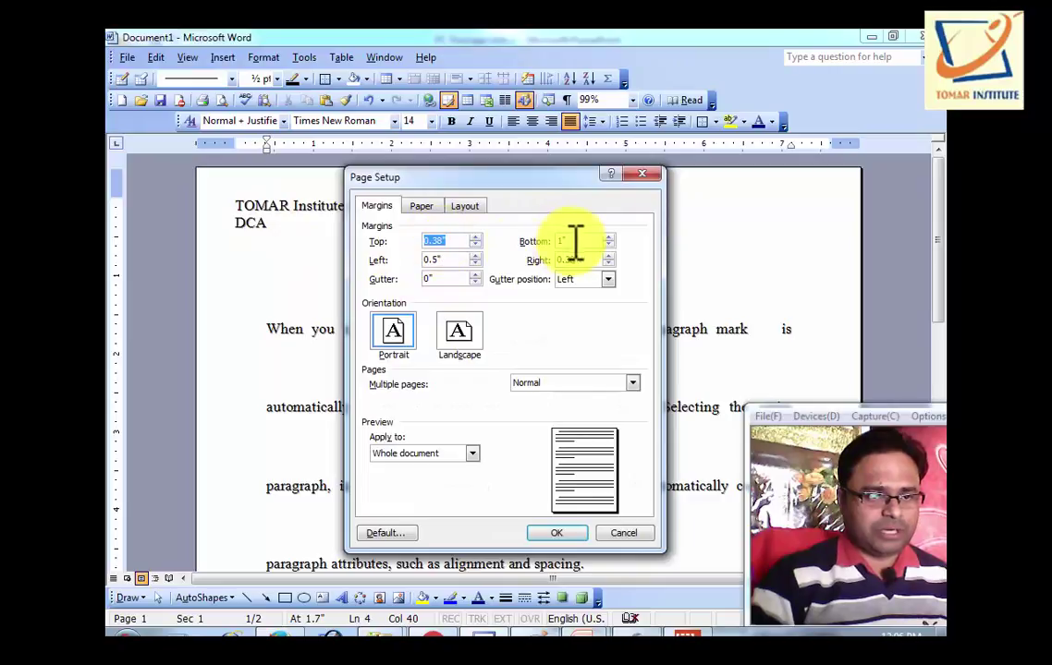
click(559, 241)
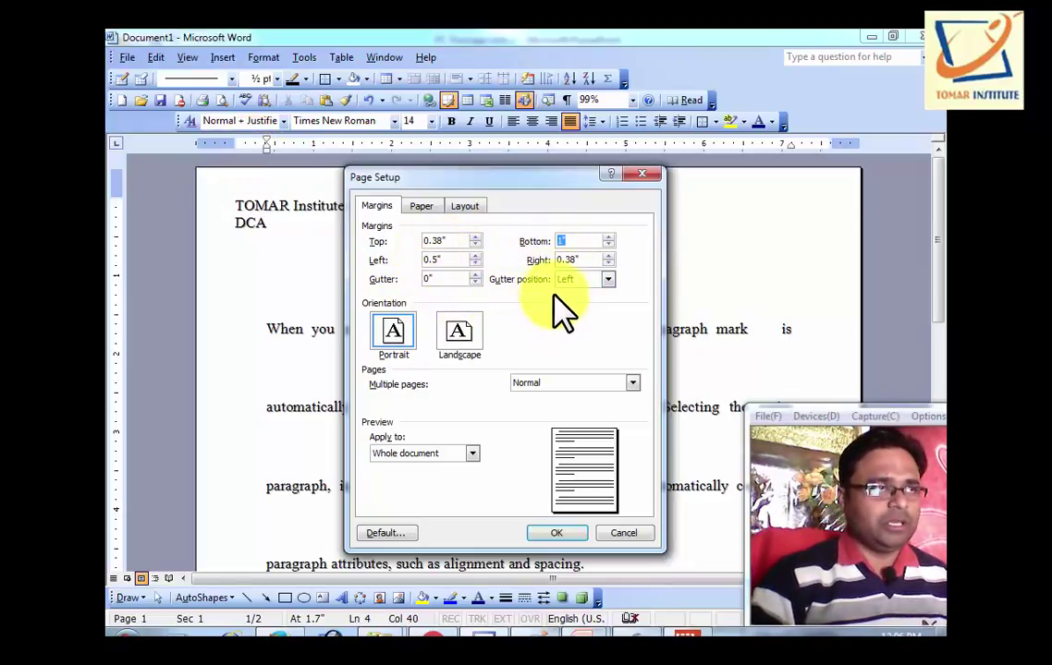
click(453, 279)
text(.8)
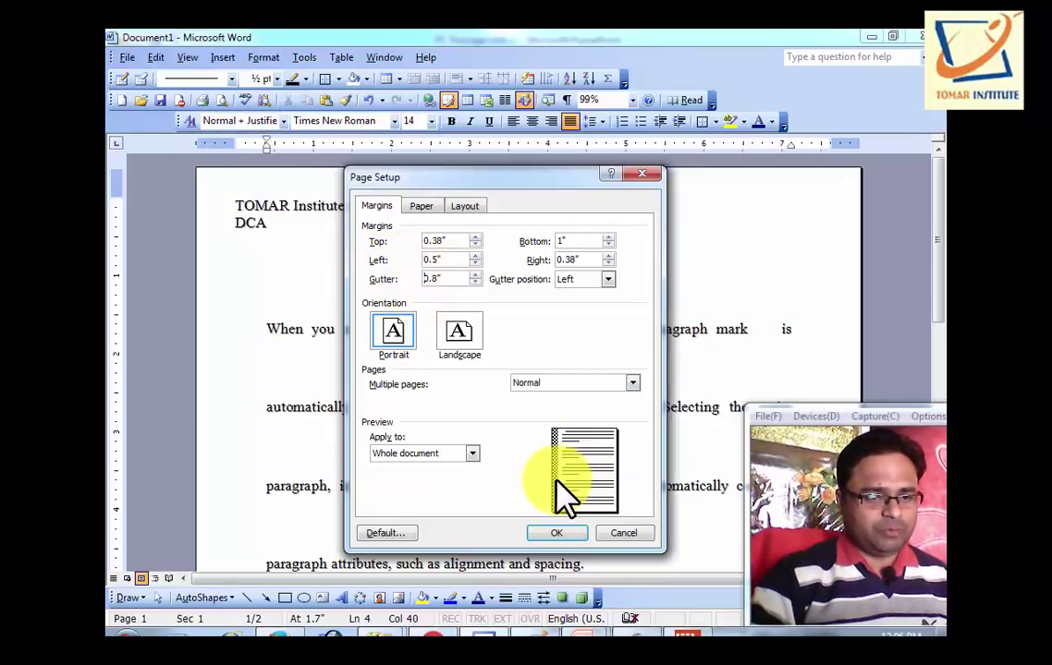
click(560, 535)
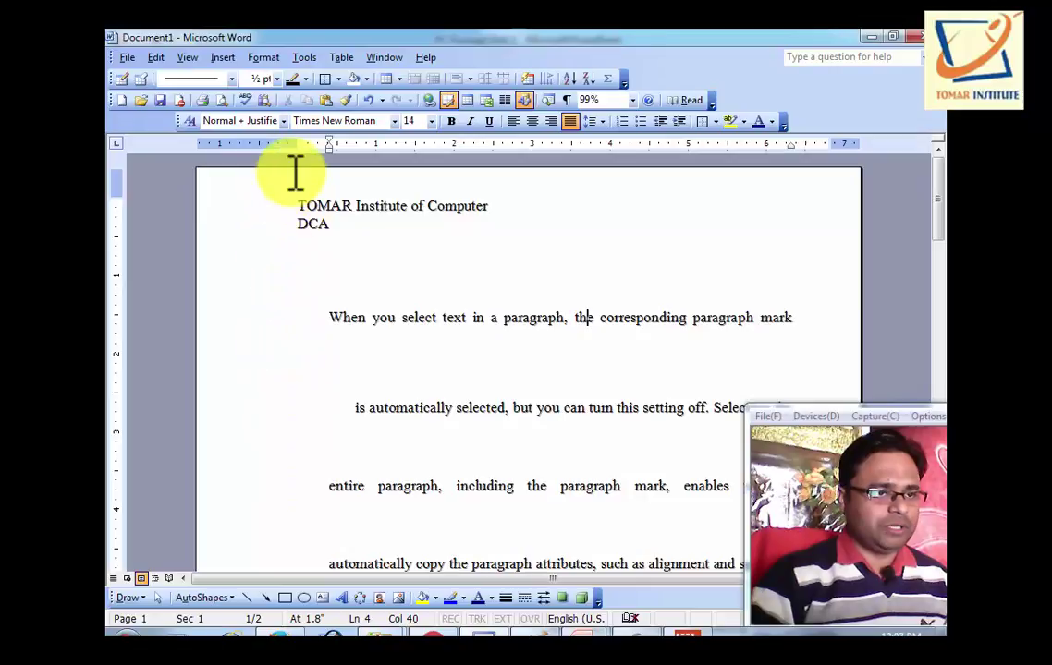
Reopen Page Setup and change the gutter position from Left to Top
click(126, 57)
click(162, 154)
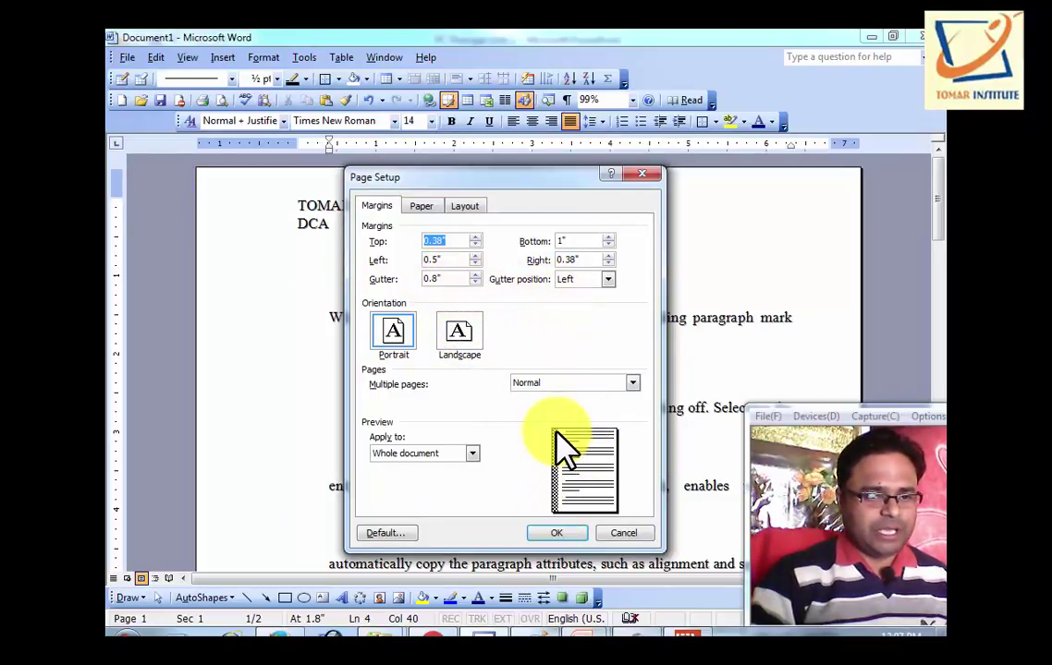
click(600, 279)
click(591, 303)
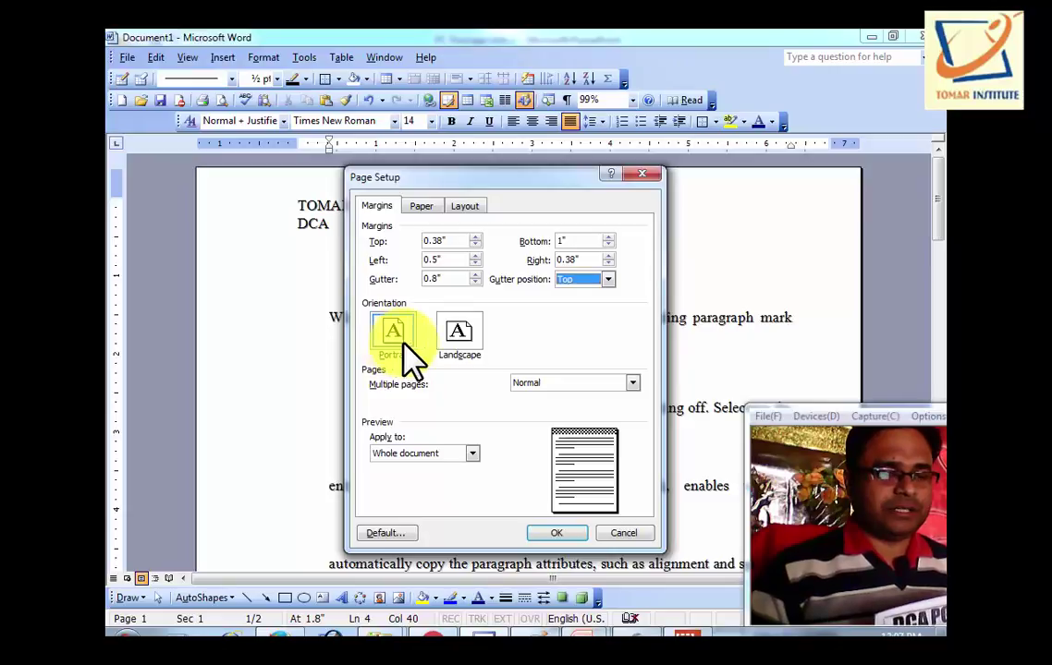
Try Landscape, return to Portrait, and set Multiple pages to Mirror margins after testing Normal
click(459, 340)
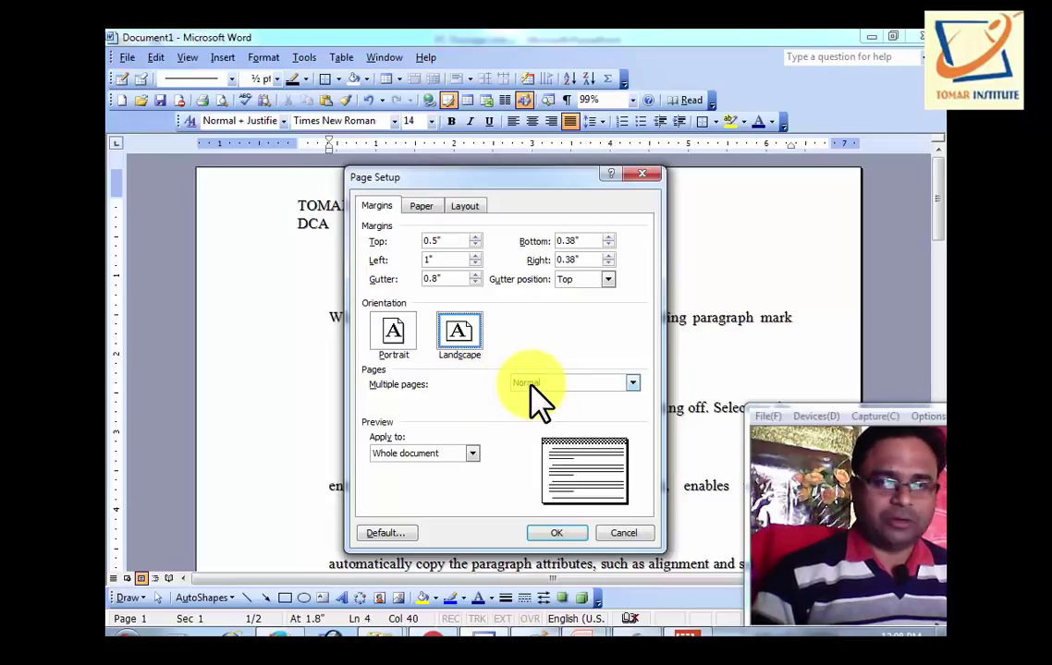
click(404, 331)
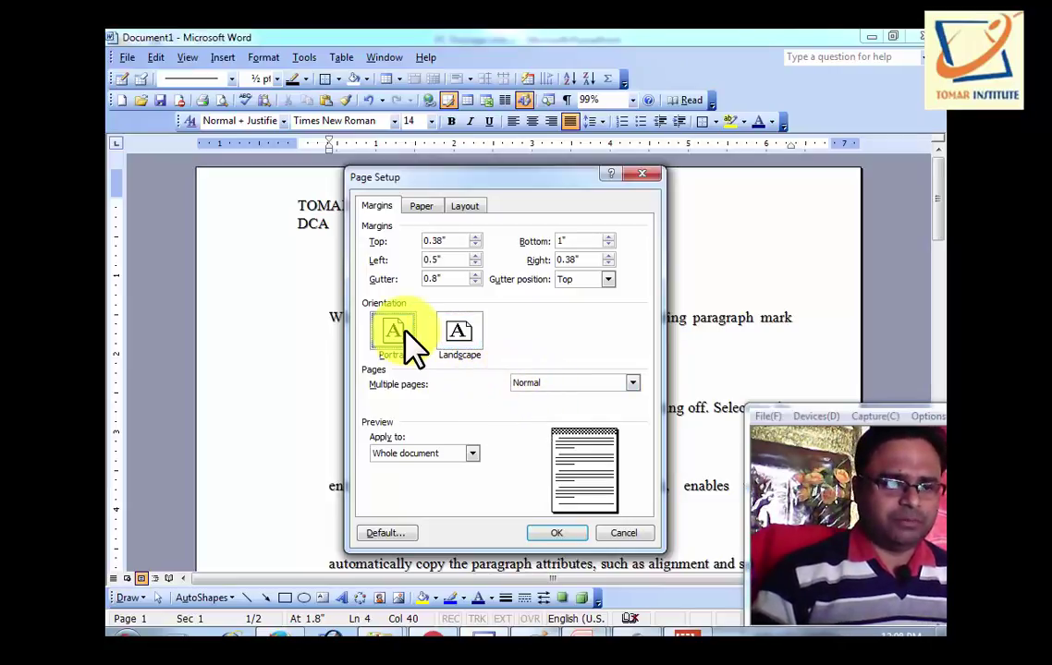
click(545, 382)
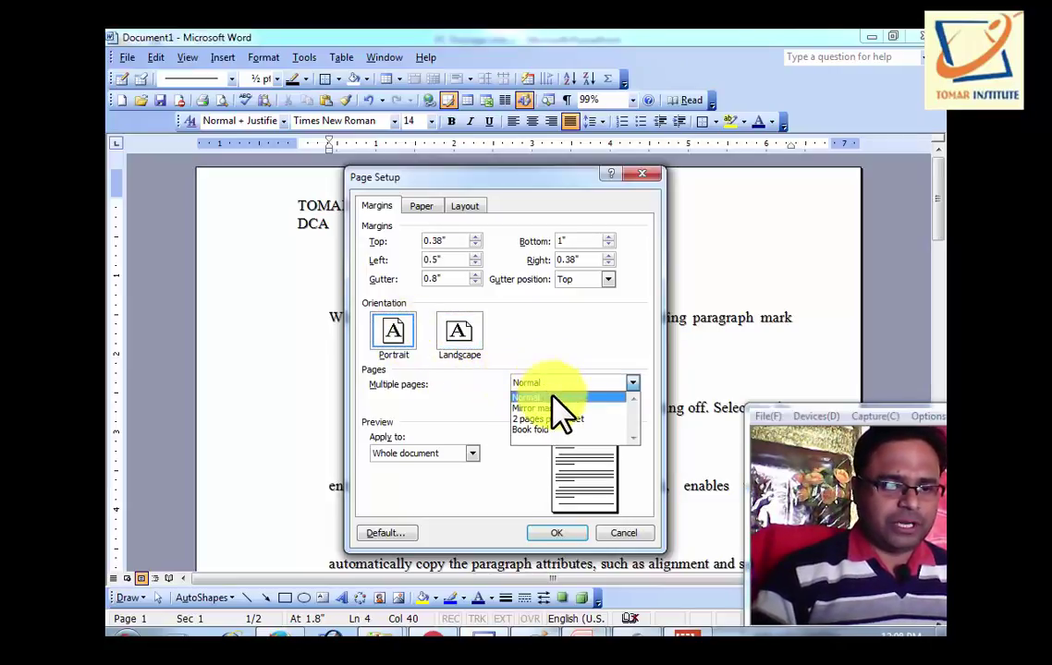
click(554, 408)
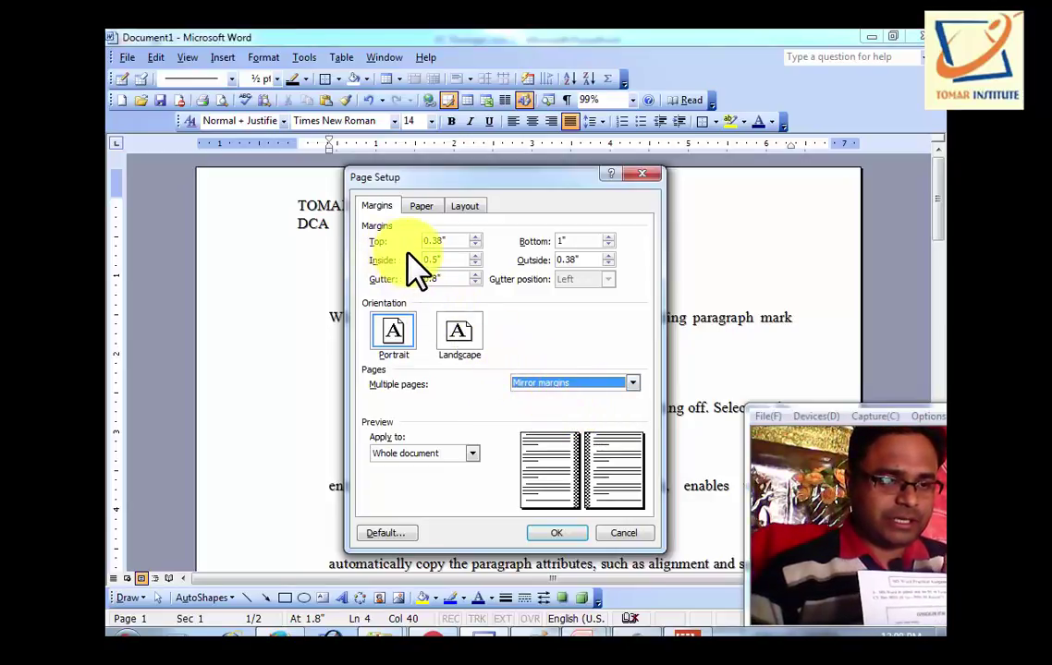
click(564, 384)
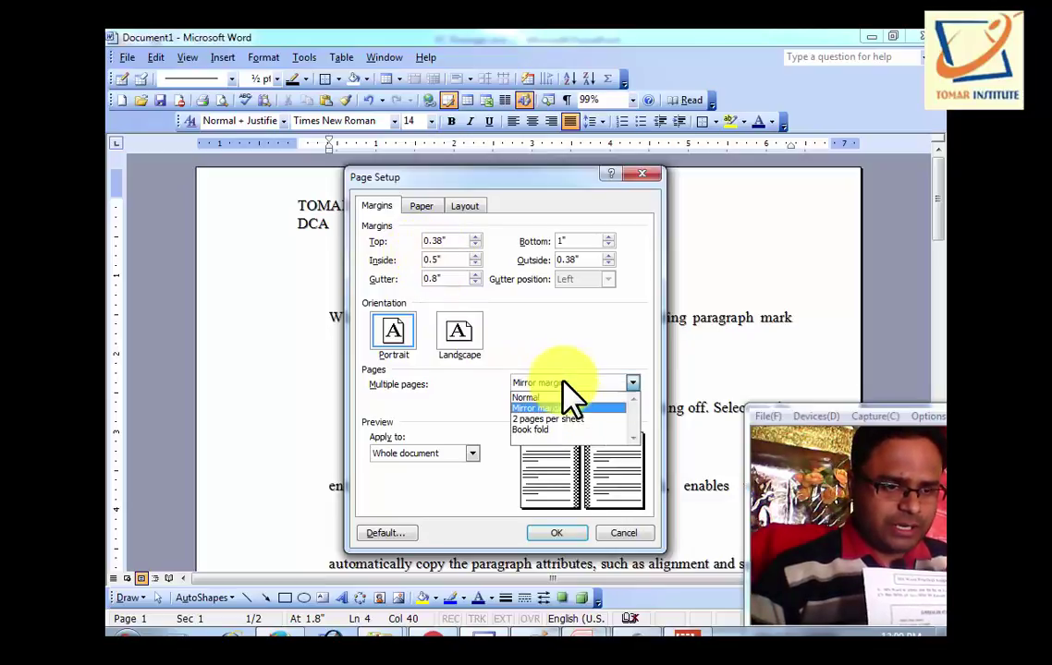
click(562, 398)
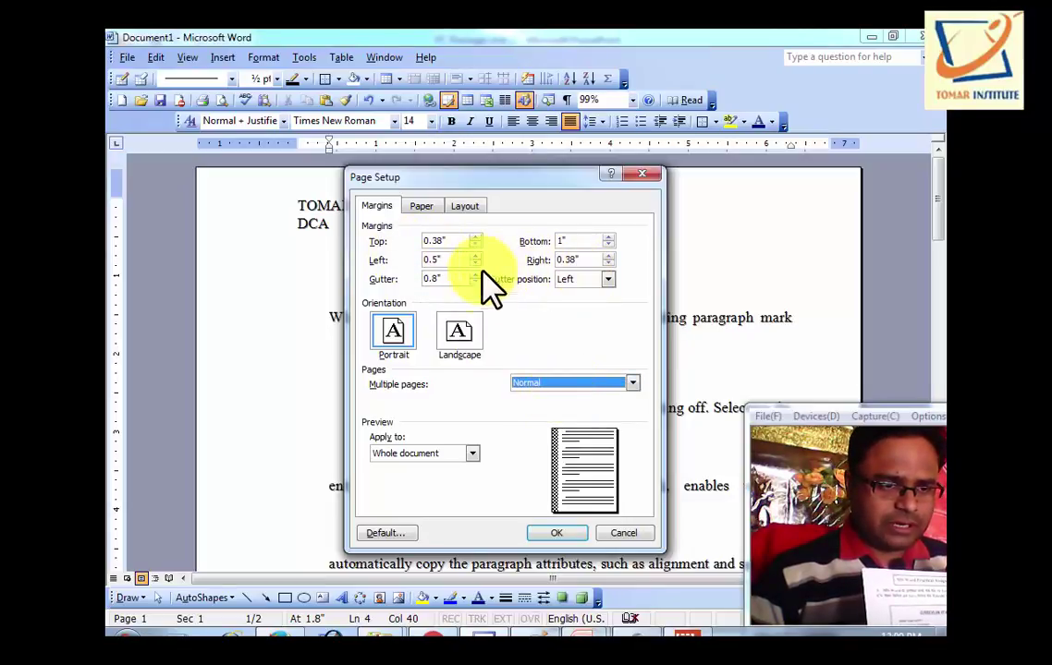
click(536, 382)
click(537, 403)
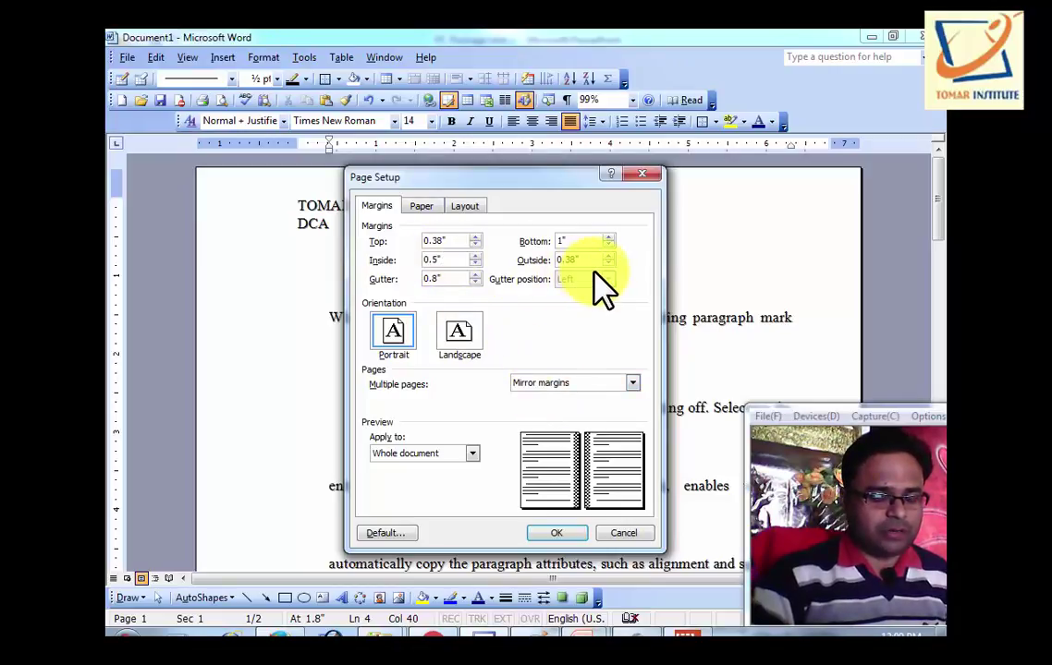
Set the inside margin to 0.7", outside to 1.1", and use 2 pages per sheet
click(474, 256)
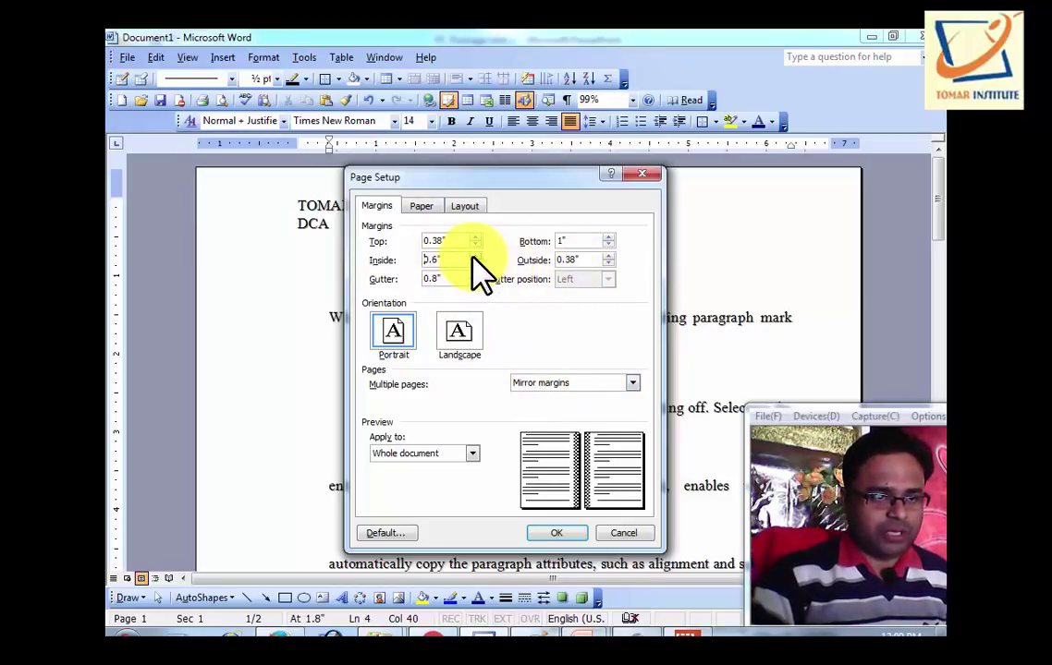
click(474, 256)
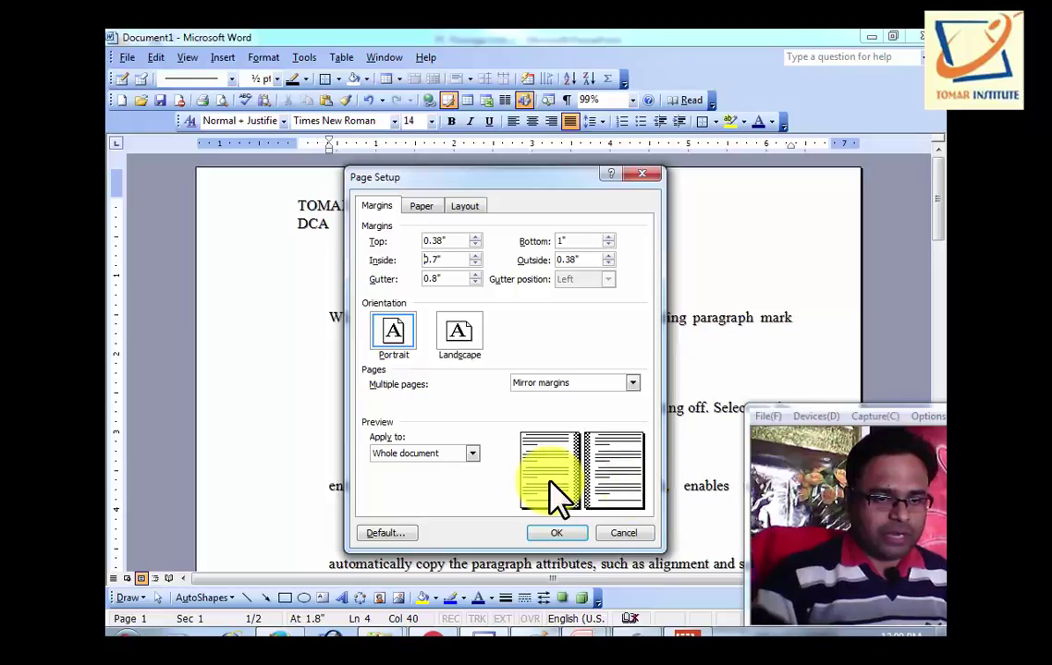
click(607, 256)
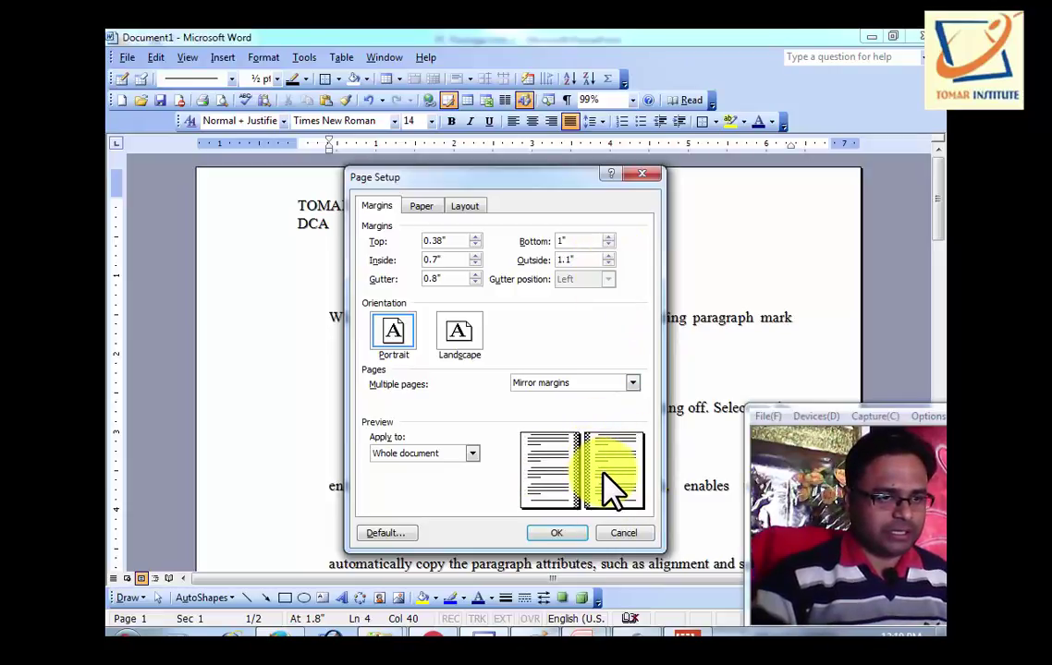
click(551, 386)
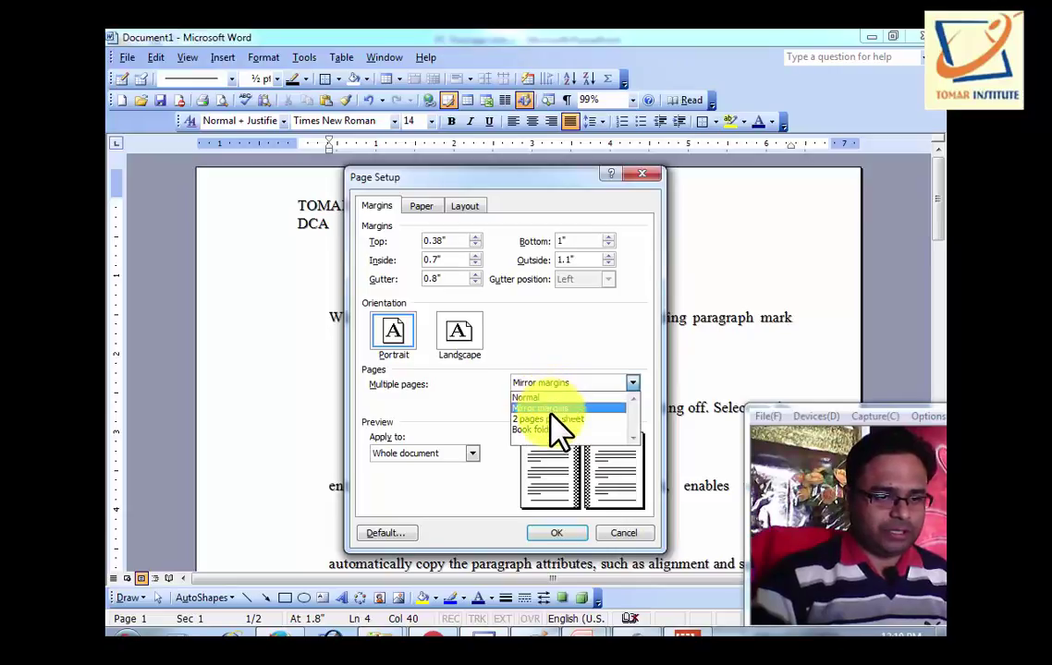
click(553, 419)
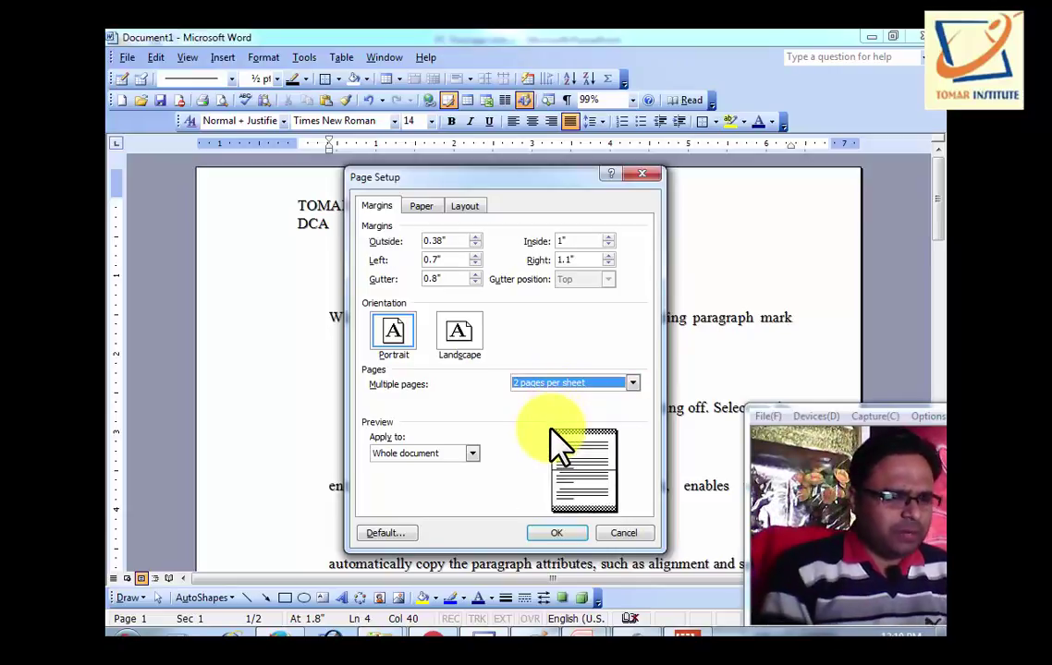
Cancel the pending Page Setup changes
click(607, 534)
scroll(596, 474, down, 5)
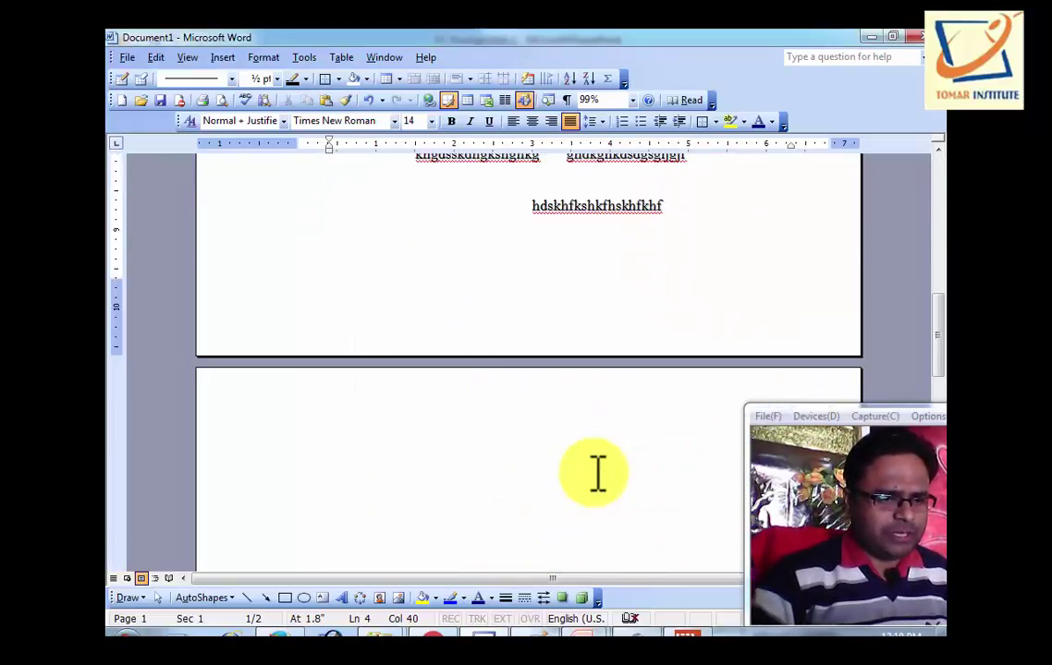
scroll(355, 344, down, 3)
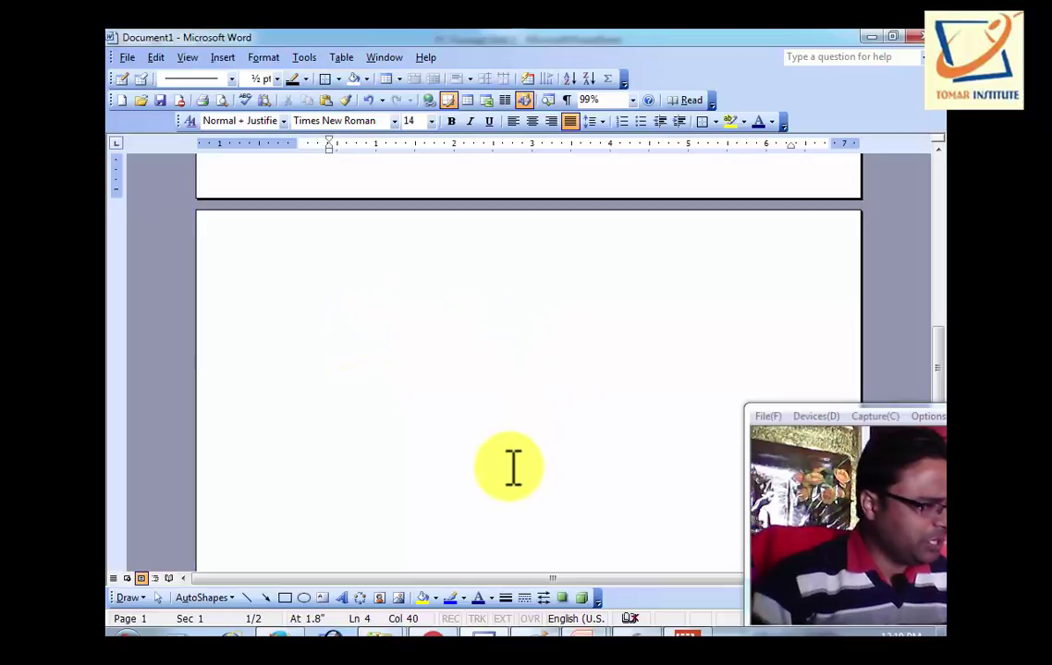
Reopen Page Setup and set Multiple pages to 2 pages per sheet, then Book fold
click(126, 58)
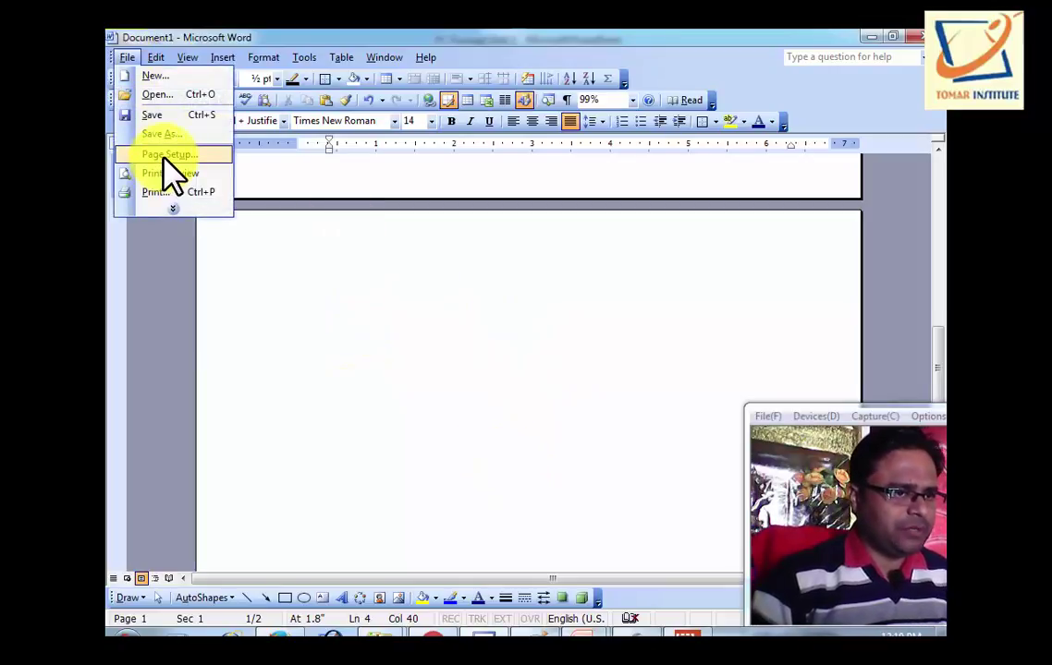
click(381, 305)
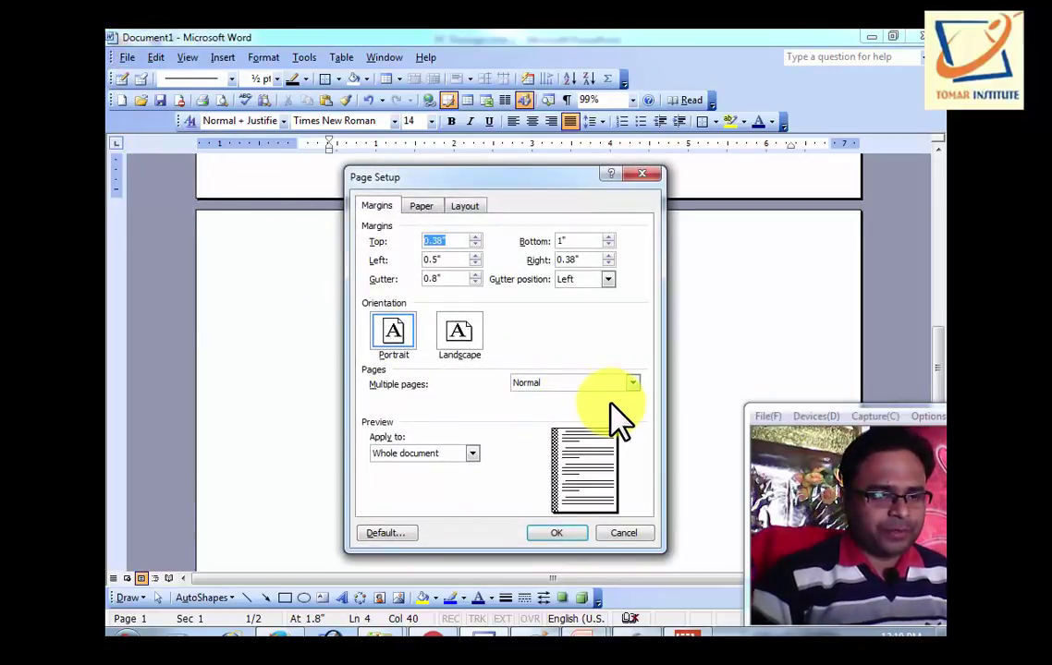
click(632, 382)
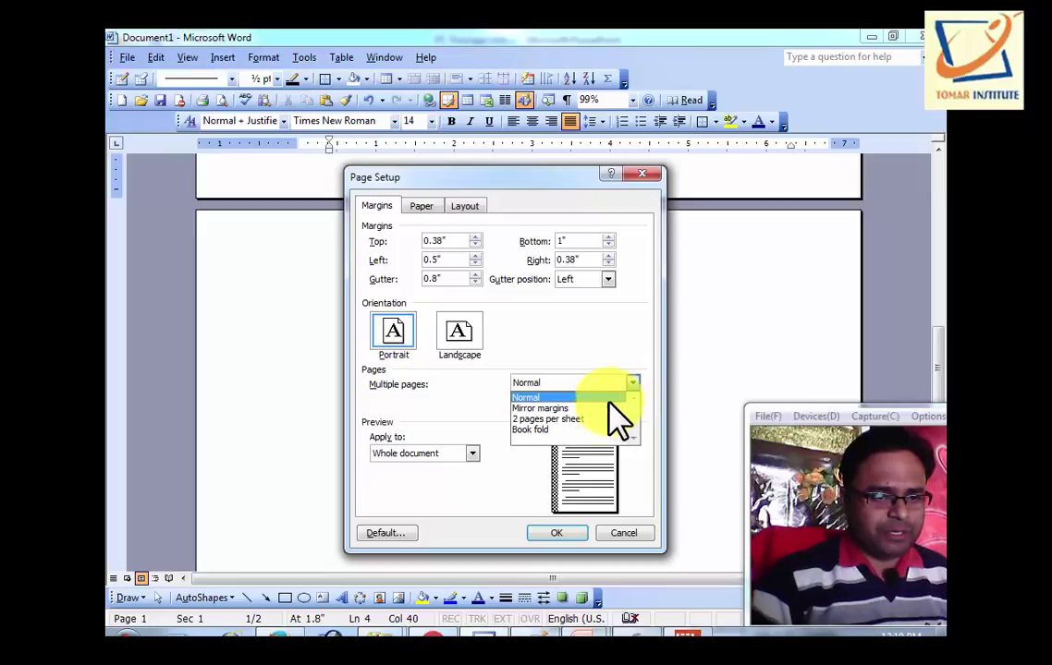
click(597, 419)
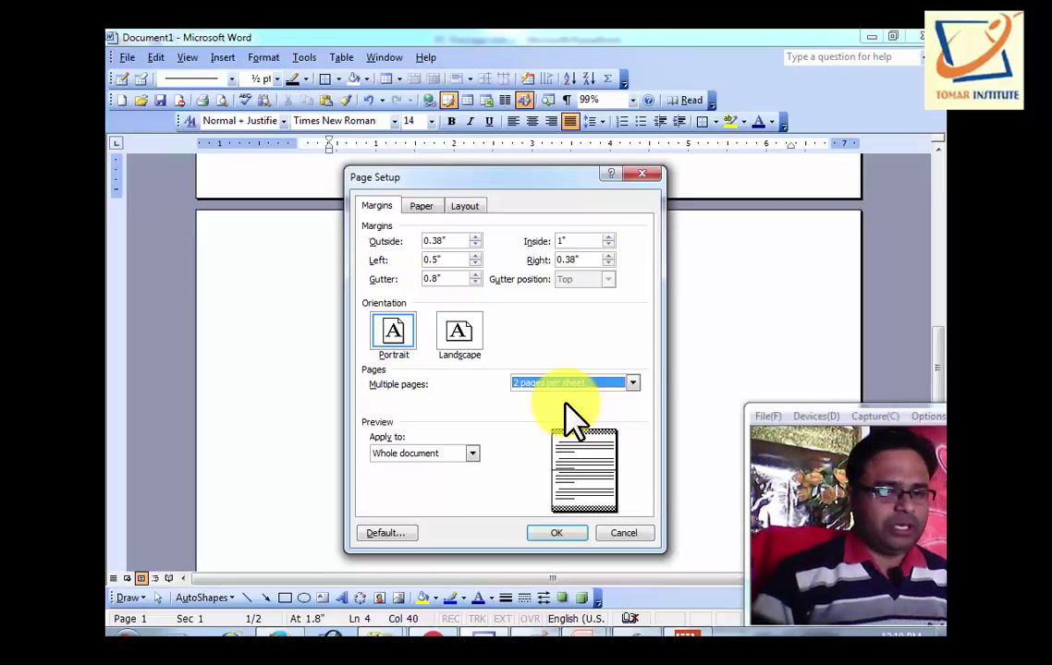
click(559, 382)
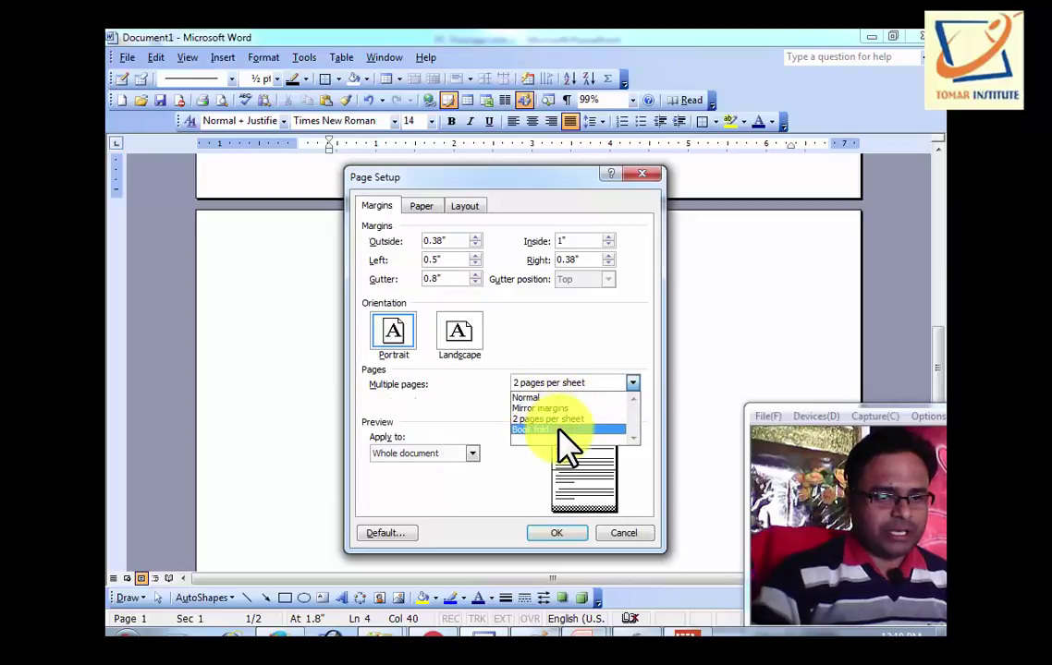
click(561, 434)
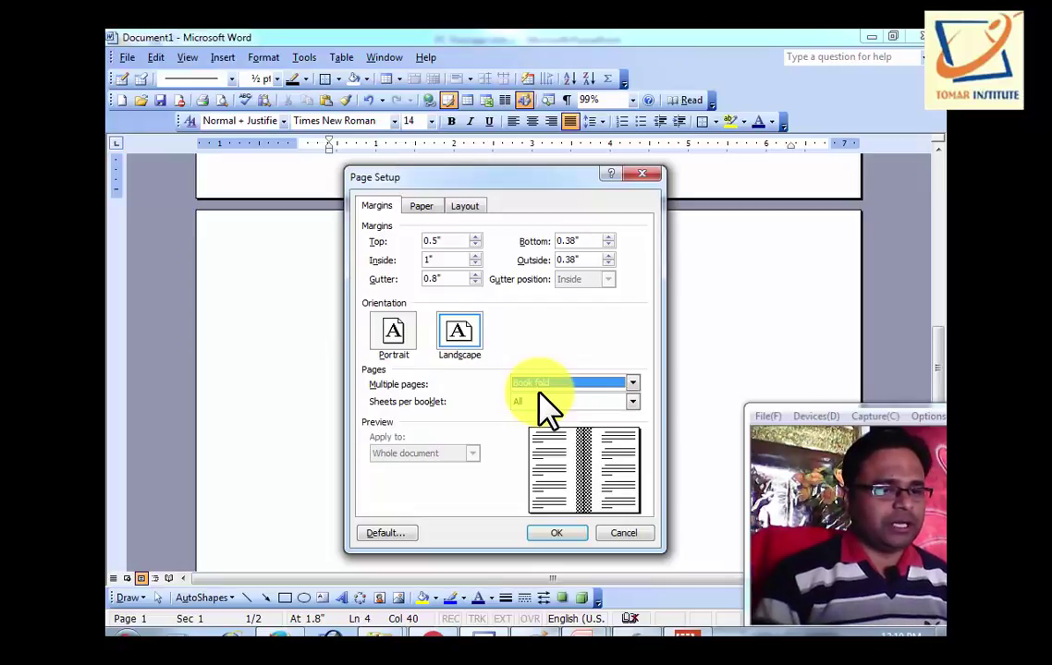
Set sheets per booklet to 32 and view the Paper settings (Letter, 11" by 8.5")
click(541, 401)
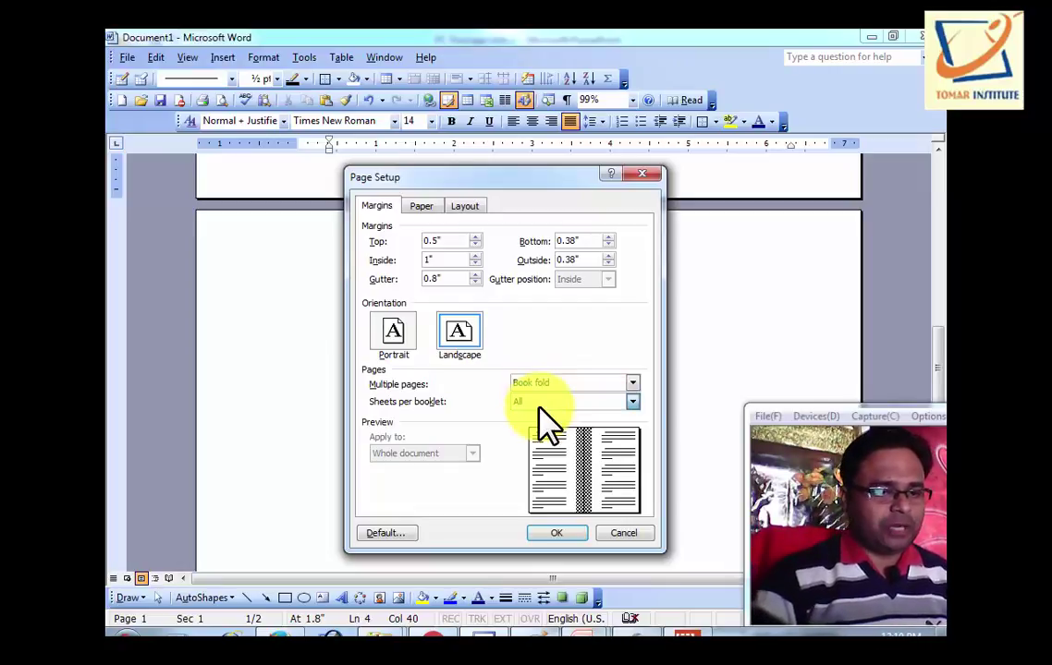
scroll(633, 457, down, 3)
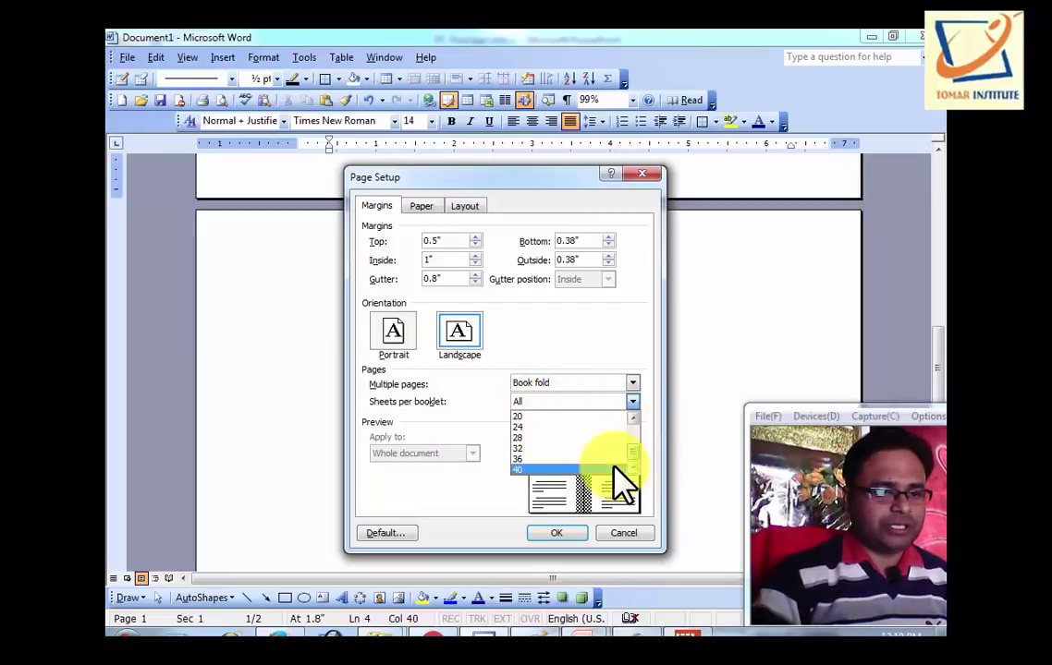
click(612, 466)
click(608, 403)
click(589, 436)
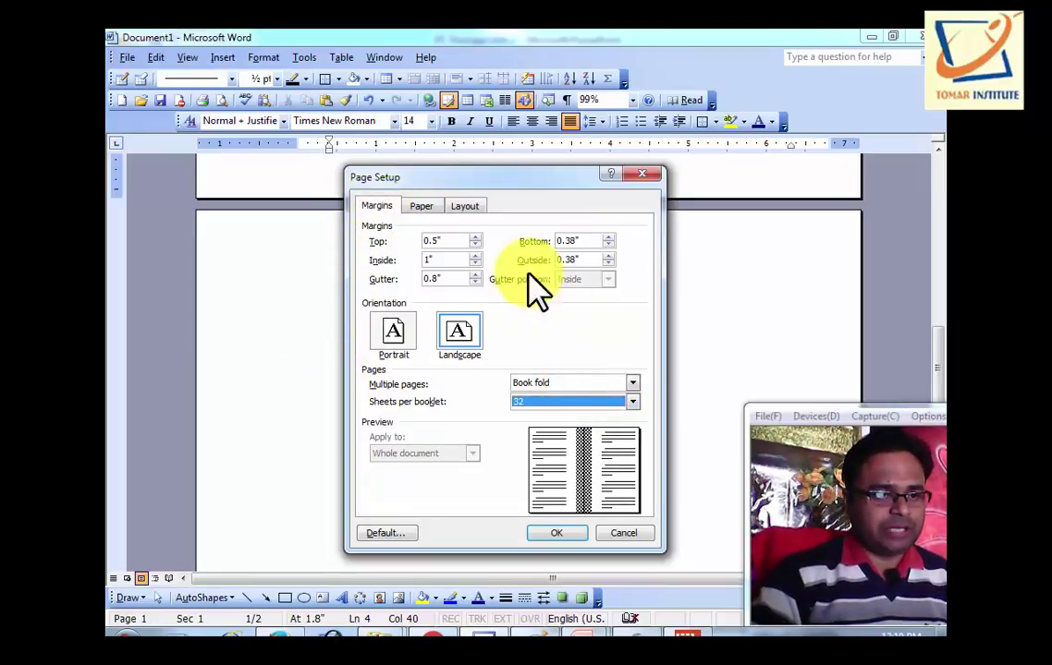
click(421, 208)
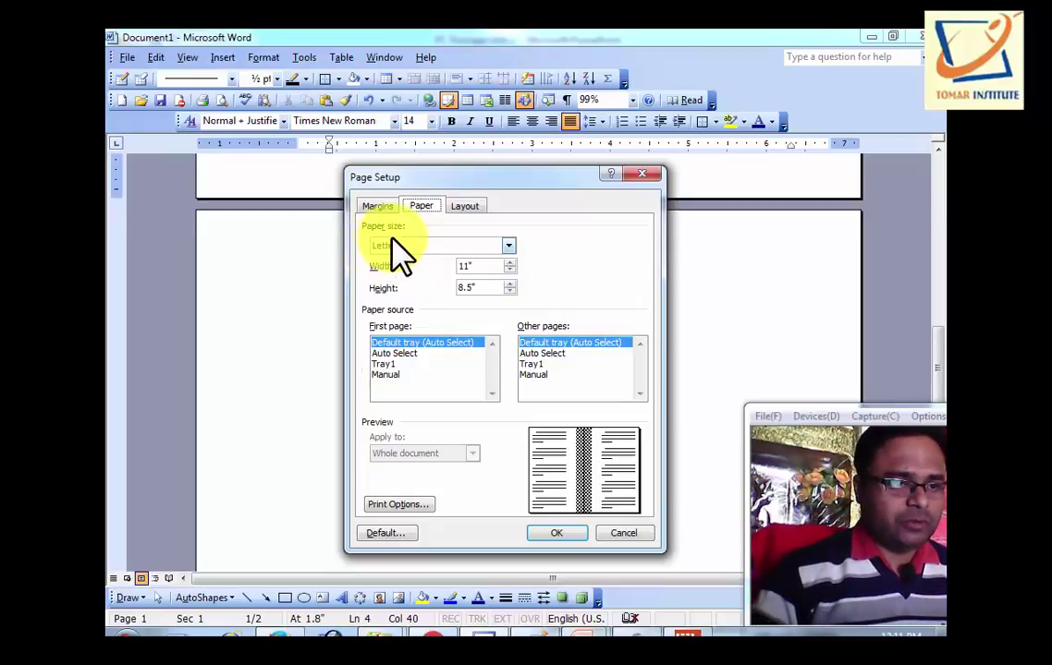
Try A4 as the paper size, then switch it back to Letter
click(405, 248)
click(411, 259)
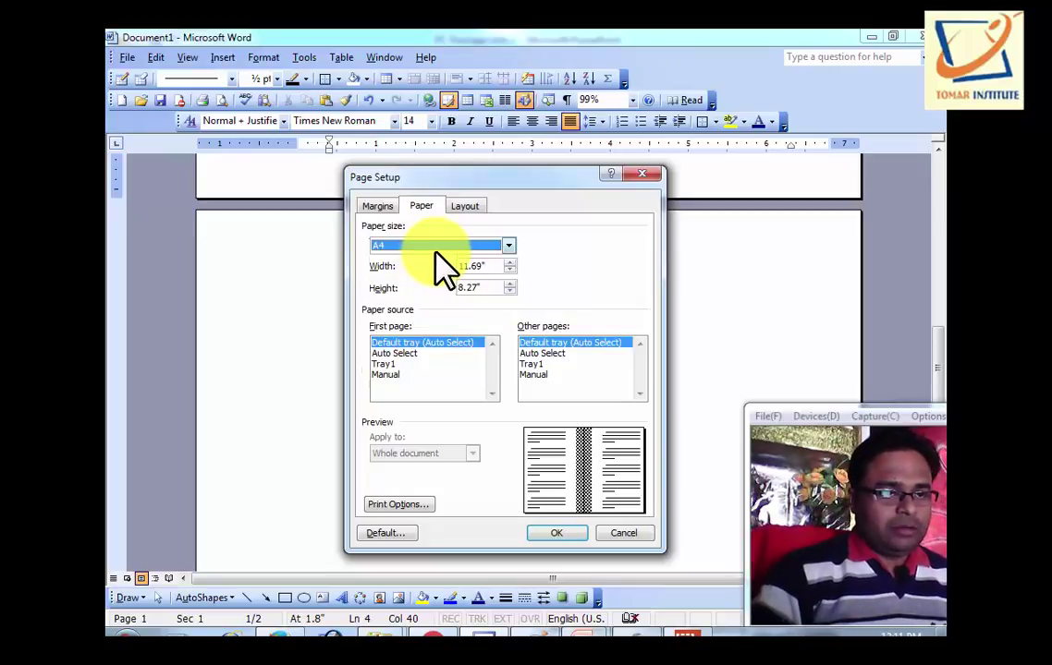
click(437, 250)
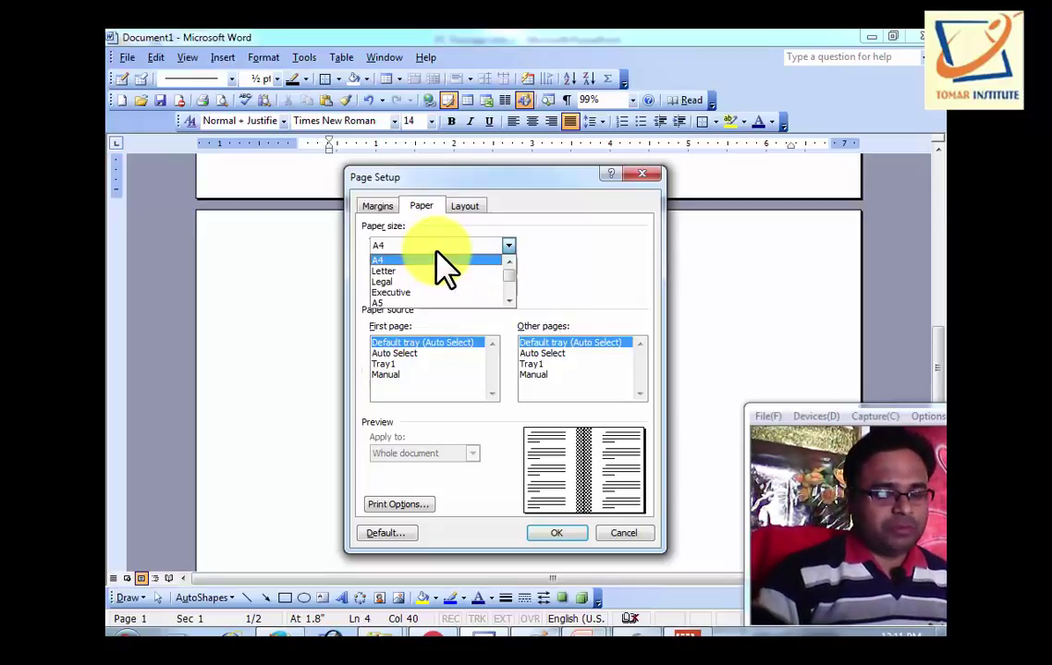
click(436, 269)
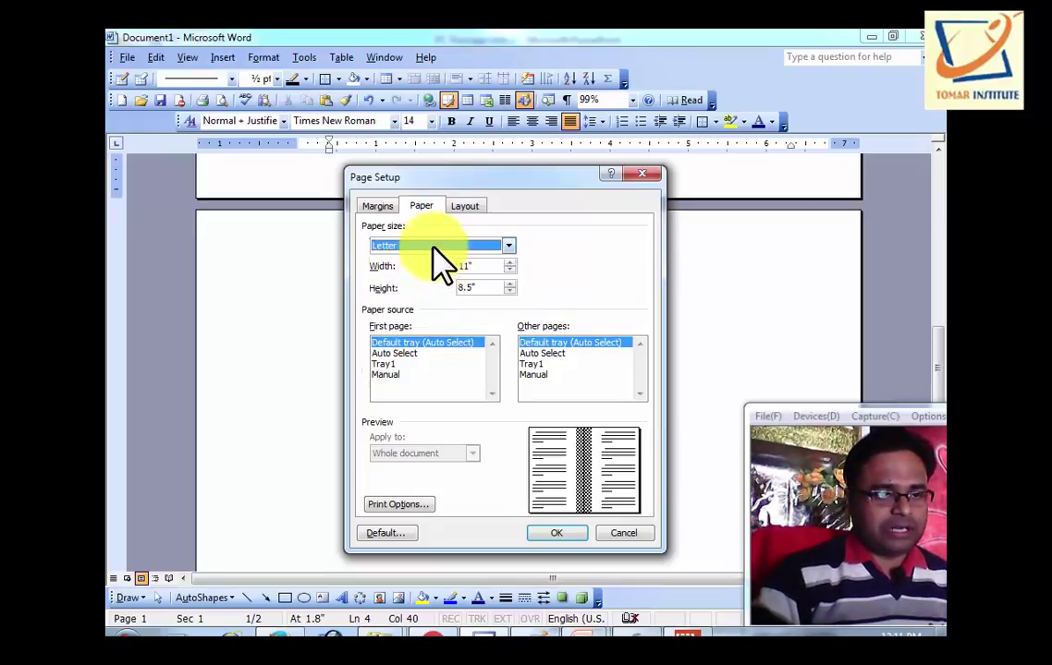
click(439, 250)
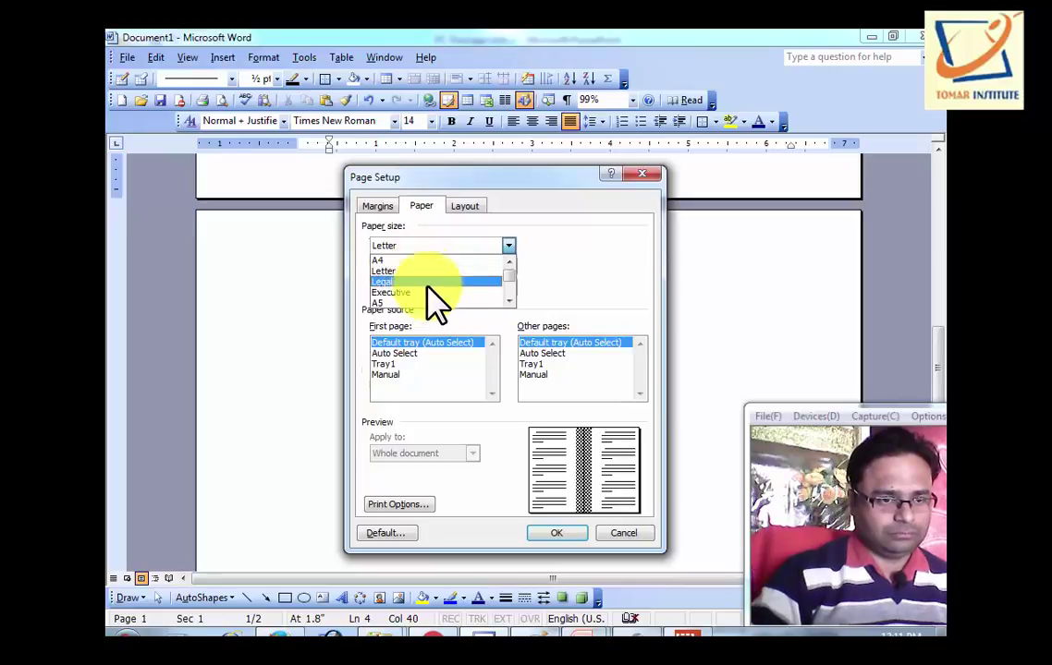
click(814, 636)
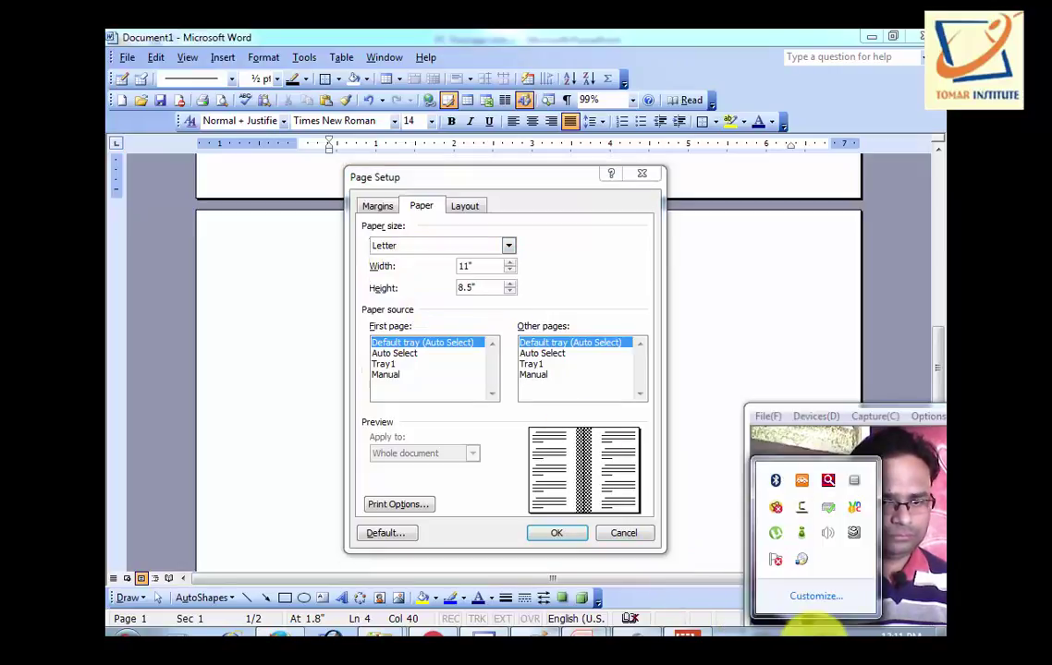
click(727, 353)
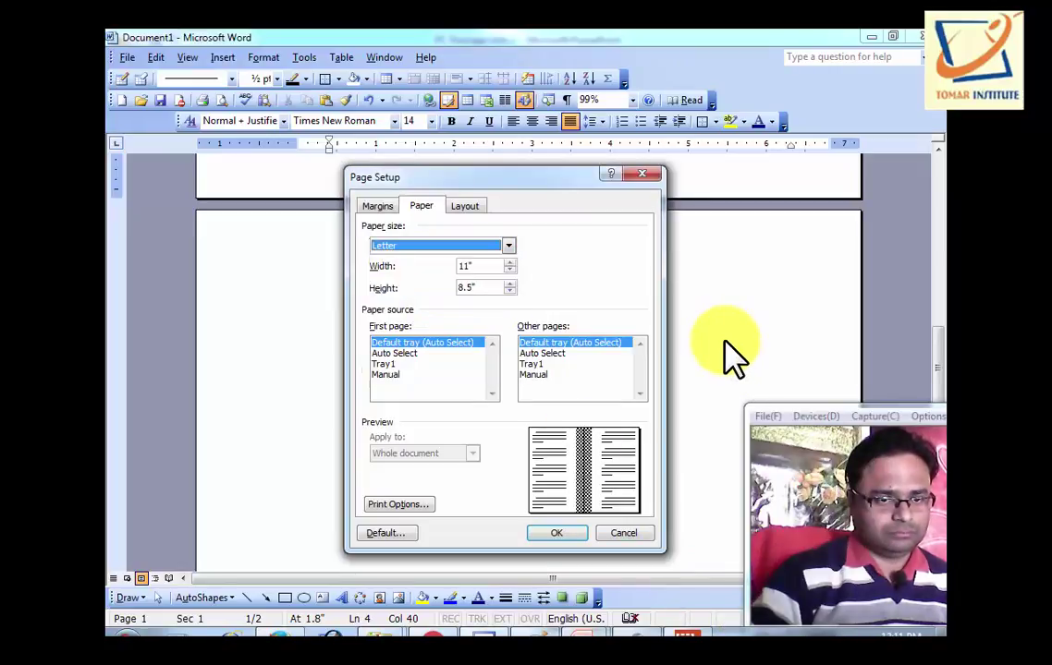
Browse the full paper size list and keep Letter selected
click(420, 246)
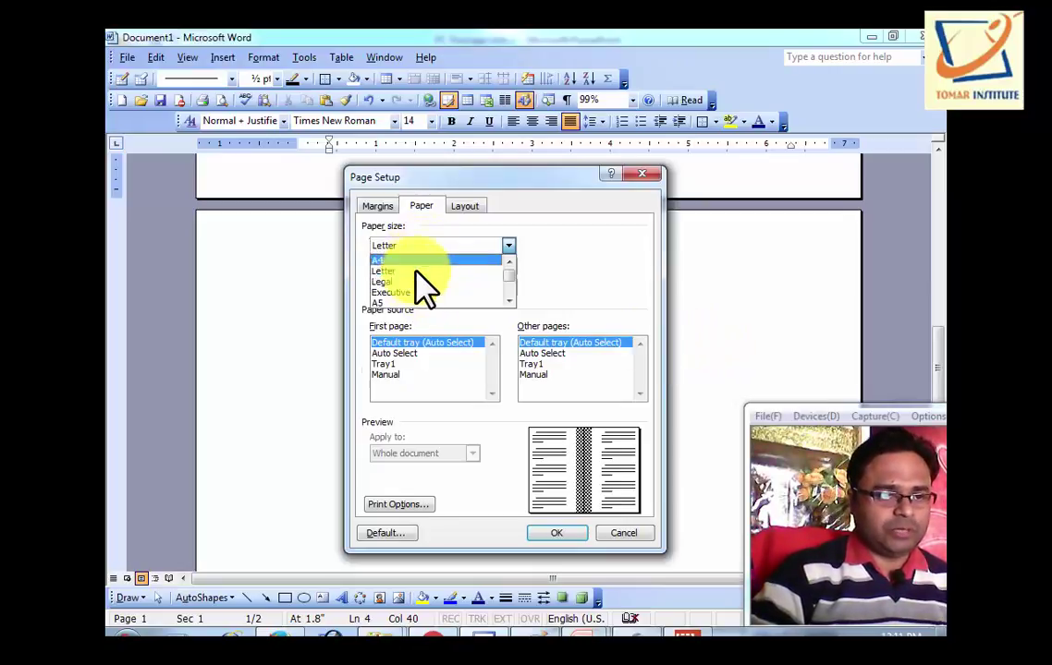
scroll(413, 285, down, 1)
scroll(413, 284, down, 1)
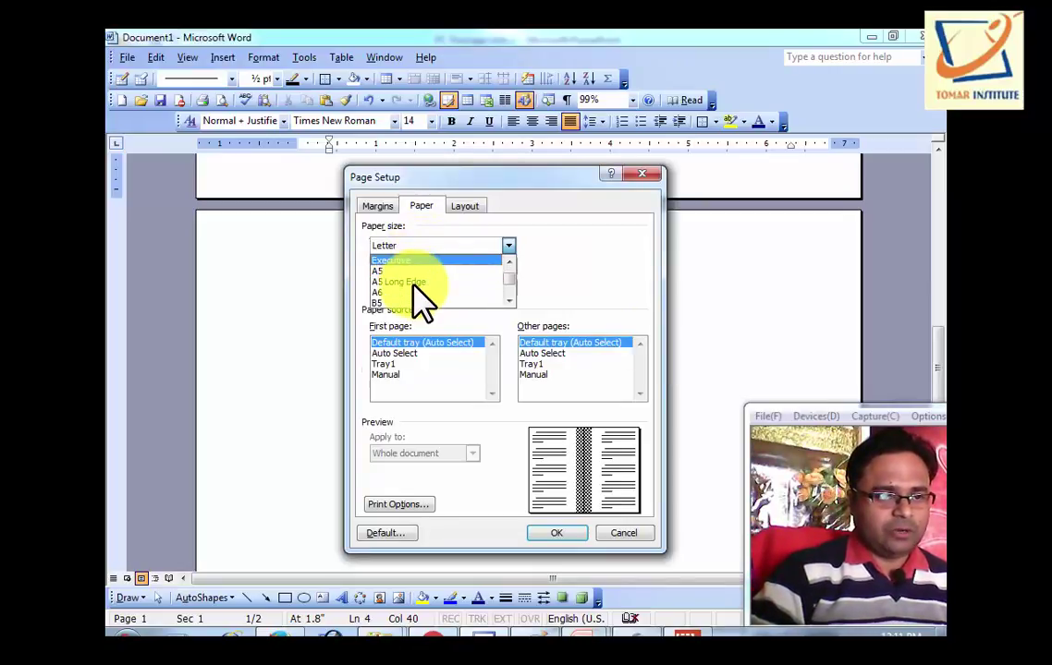
scroll(413, 285, down, 1)
scroll(413, 285, down, 1)
scroll(416, 291, down, 1)
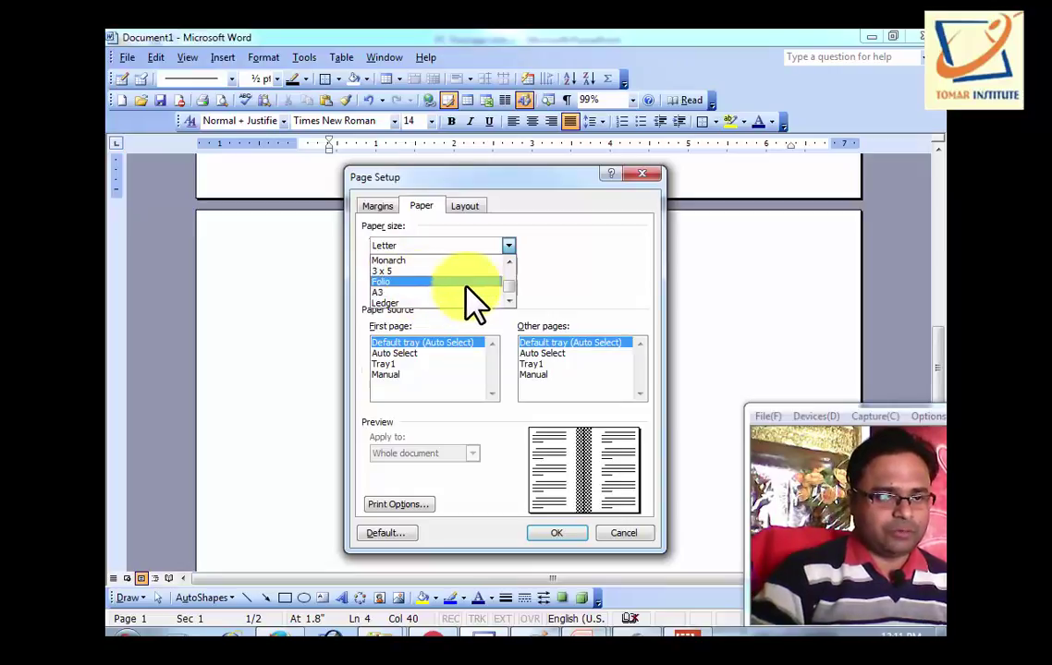
scroll(499, 288, down, 1)
click(509, 262)
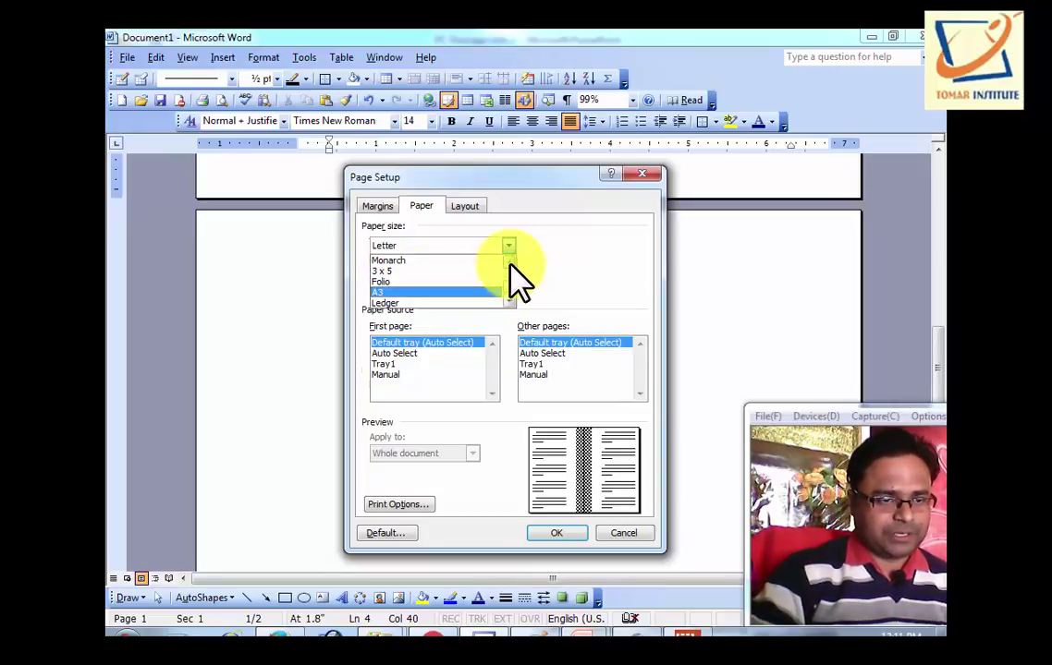
click(489, 248)
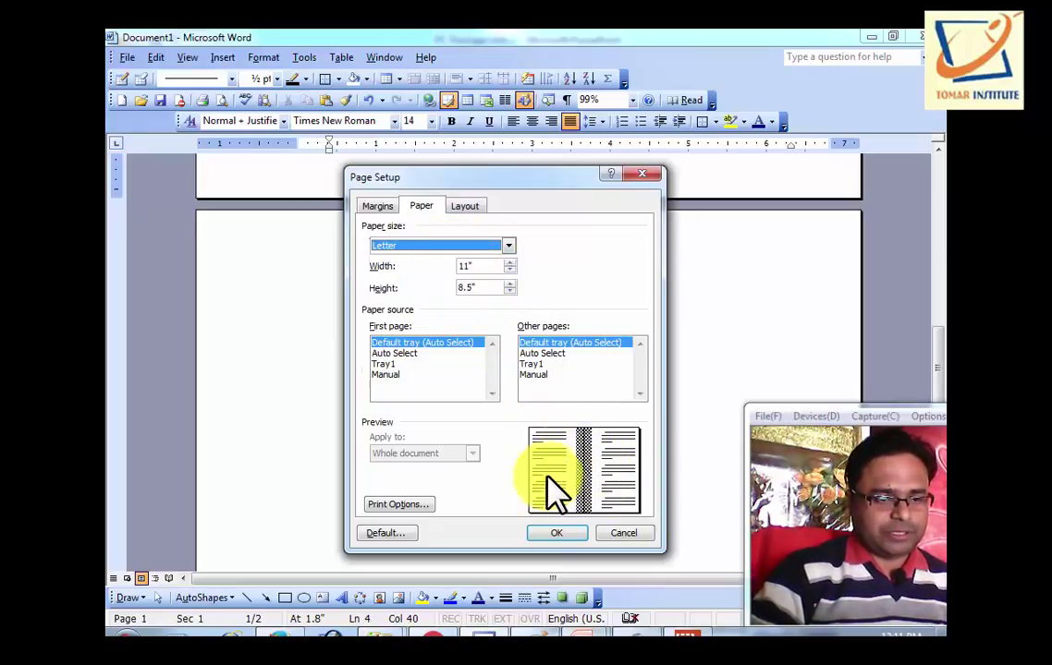
Open Print Options, cancel without changes, and show the Layout settings
click(415, 507)
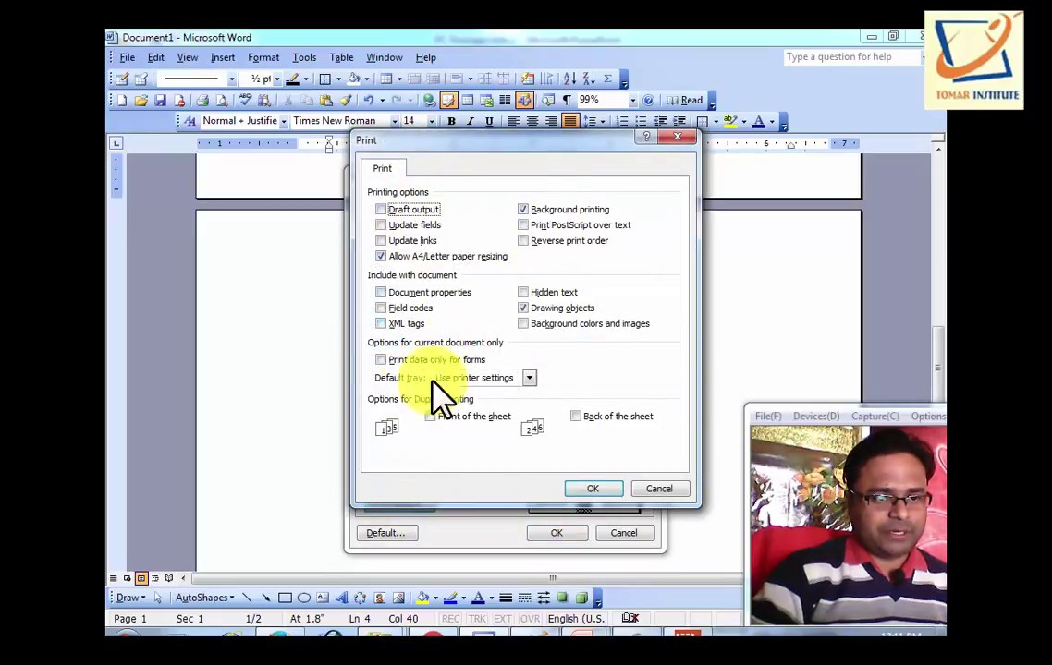
click(658, 491)
click(469, 206)
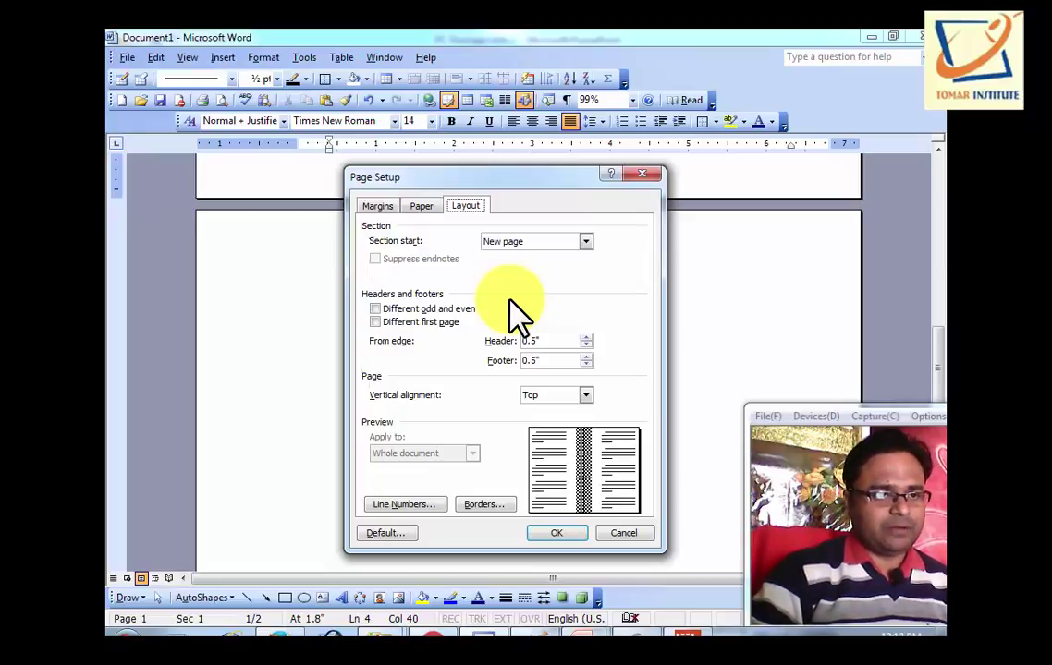
Keep sections starting on a New page, tick Different odd and even, and review header/footer distances
click(500, 242)
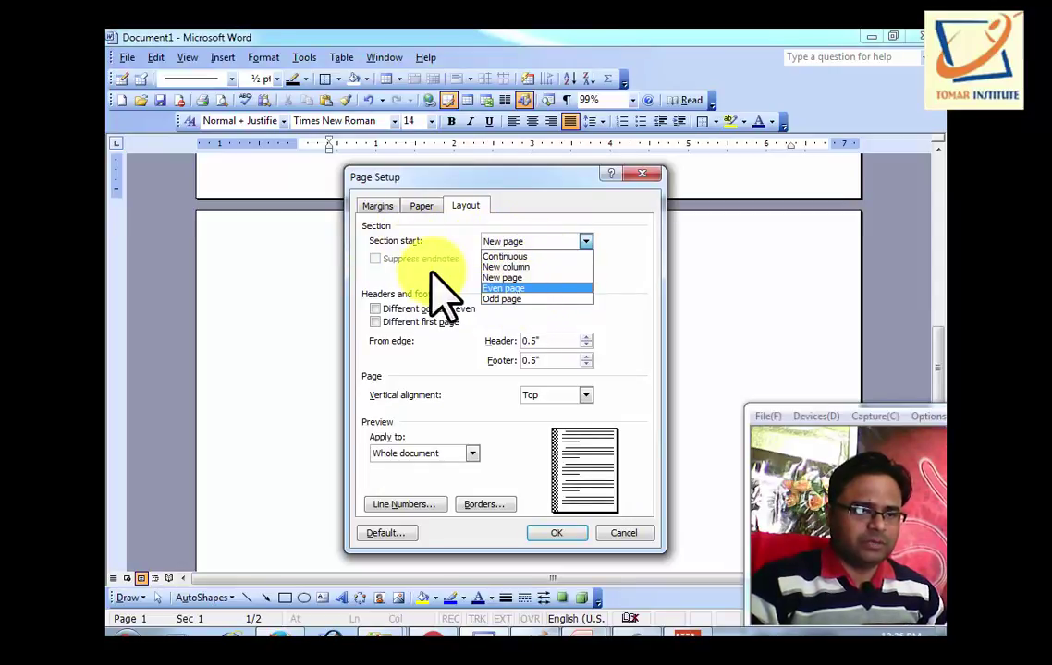
click(411, 305)
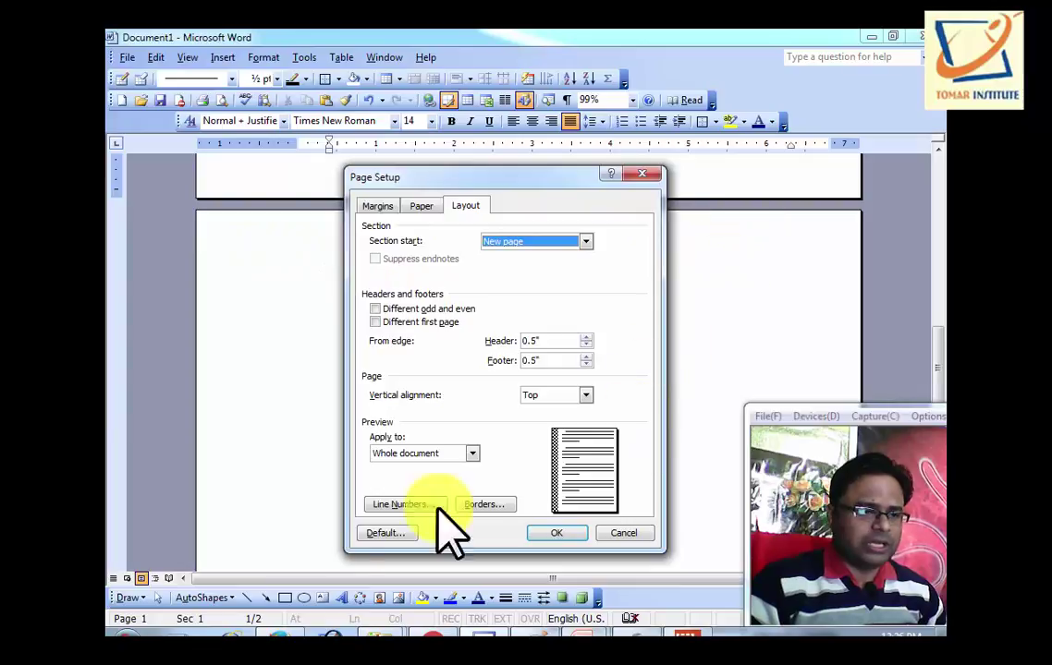
click(376, 309)
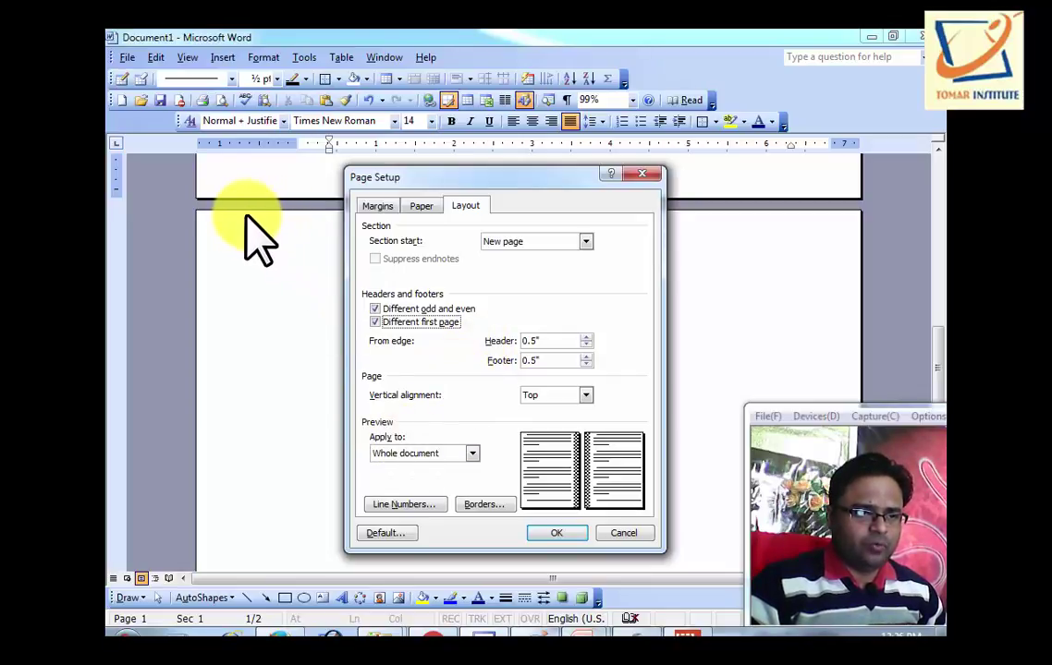
click(546, 340)
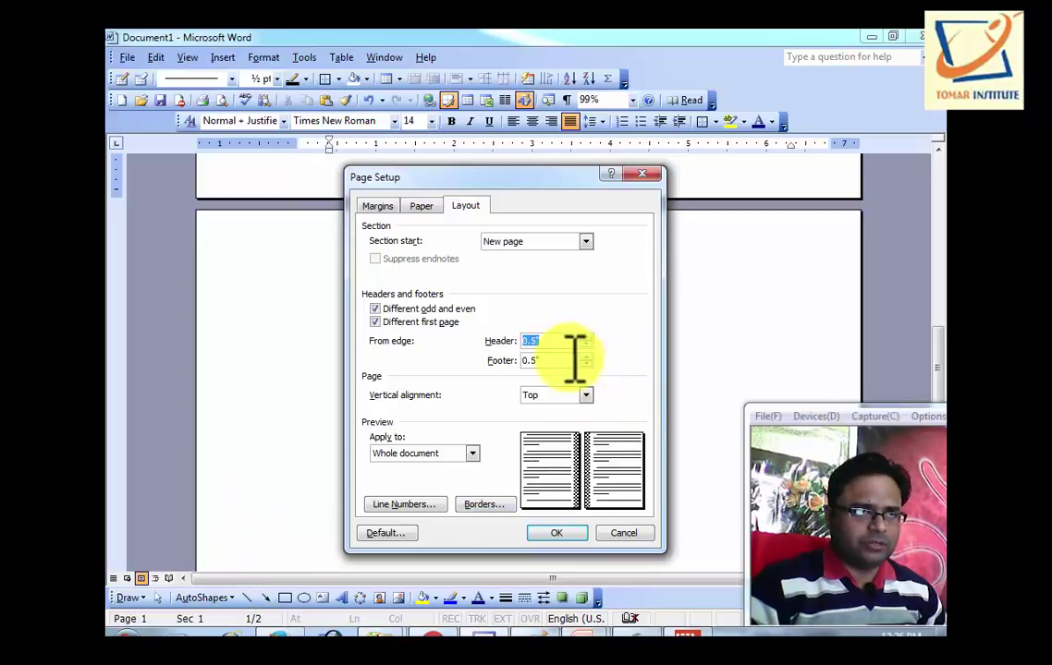
key(Tab)
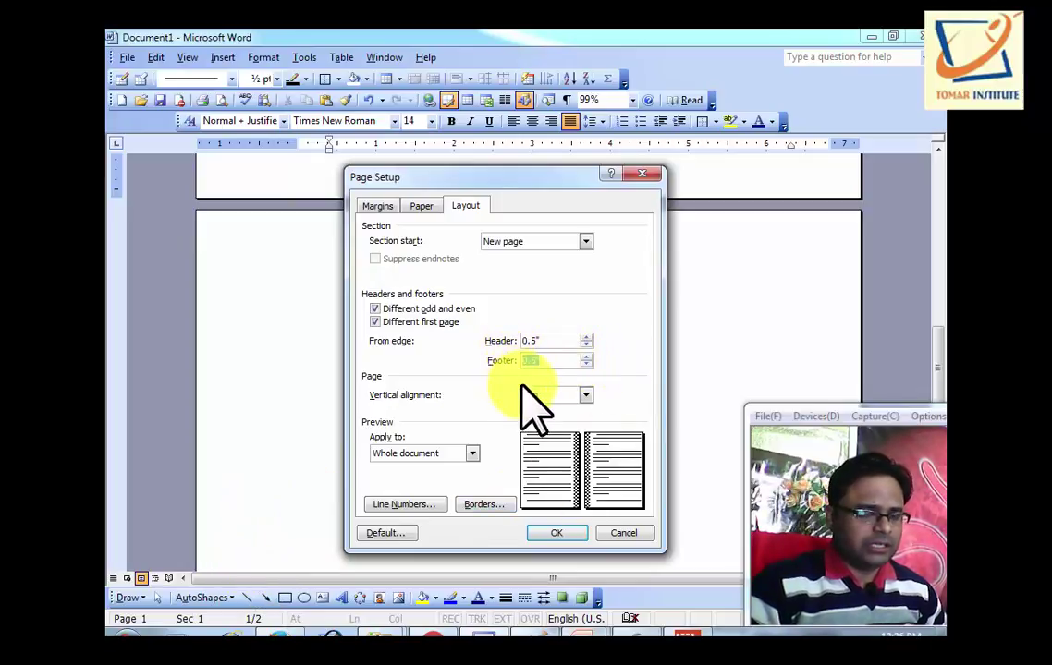
click(559, 360)
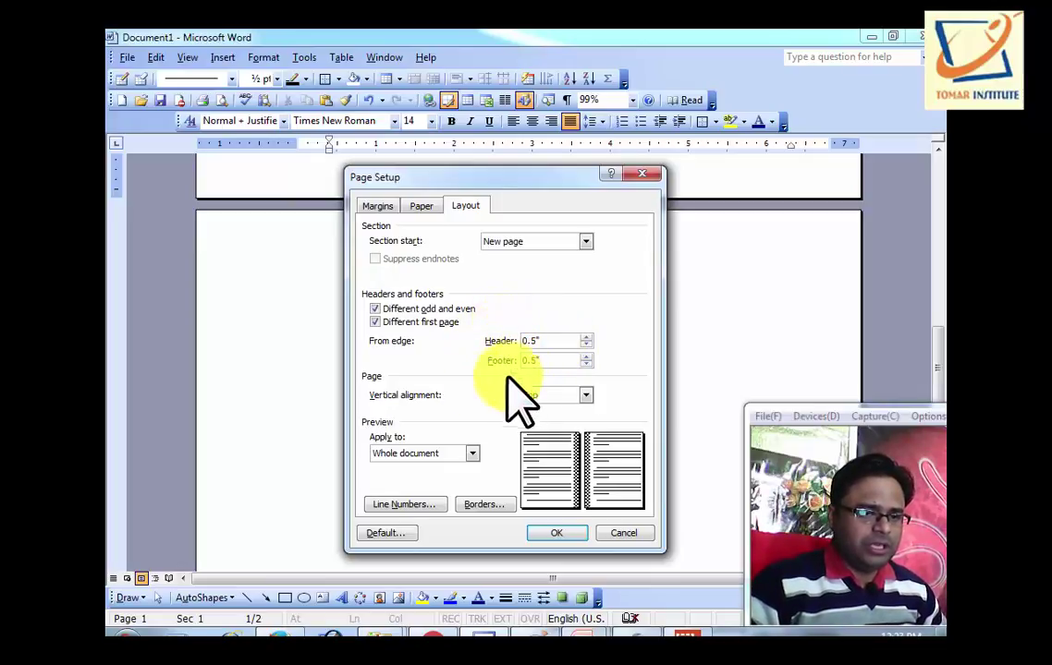
Check Line Numbers and leave numbering off, then go to Borders
click(416, 504)
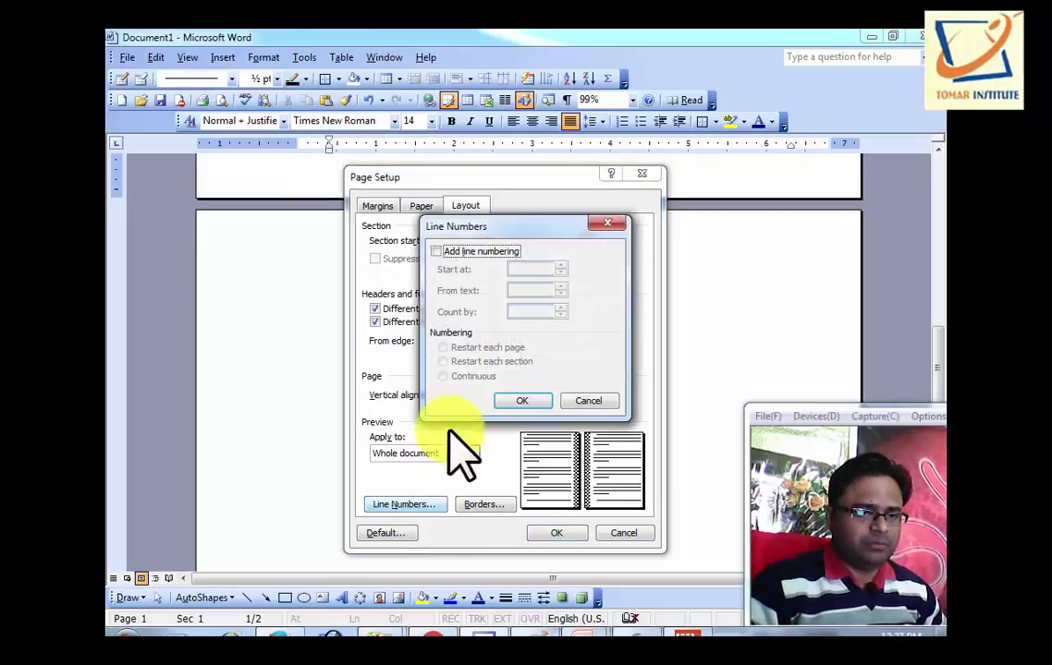
click(582, 400)
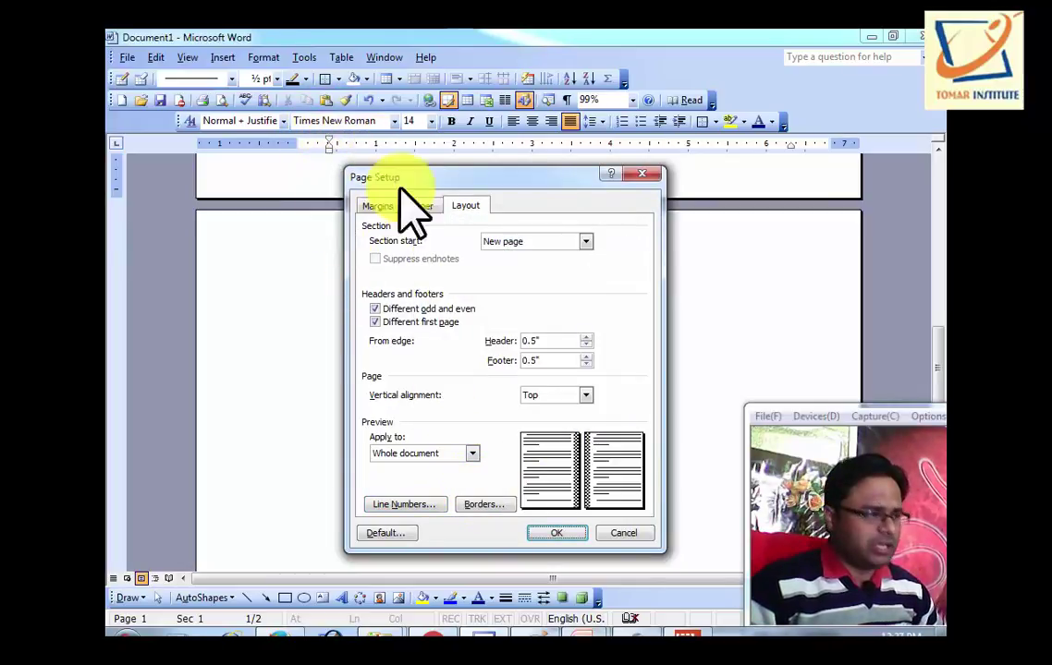
click(487, 505)
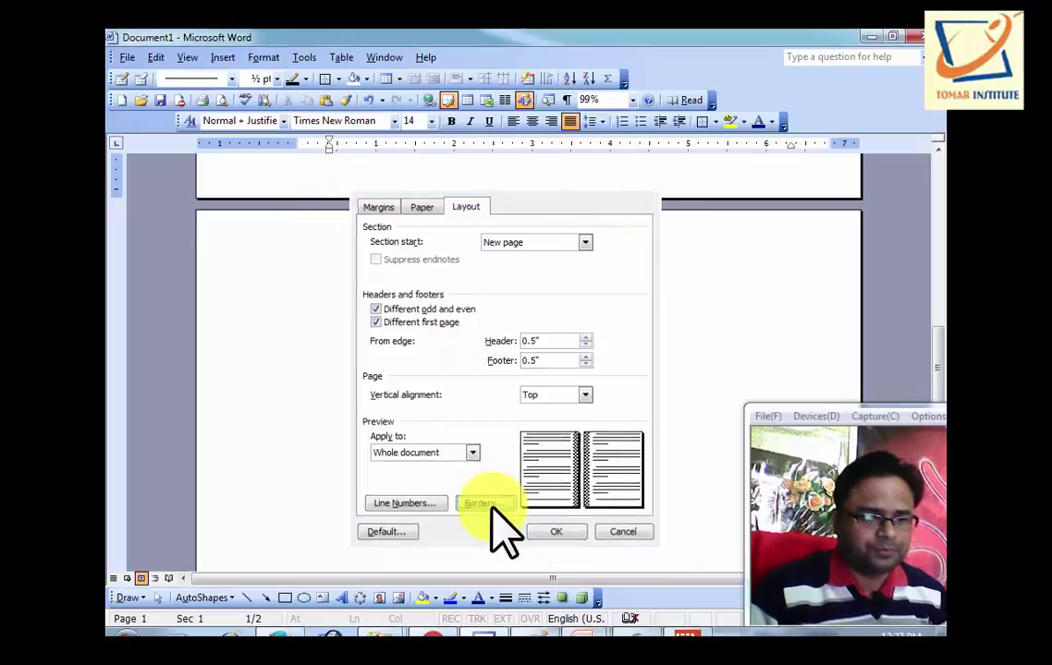
Look through the Borders, Page Border and Shading tabs, then cancel without changes
click(243, 208)
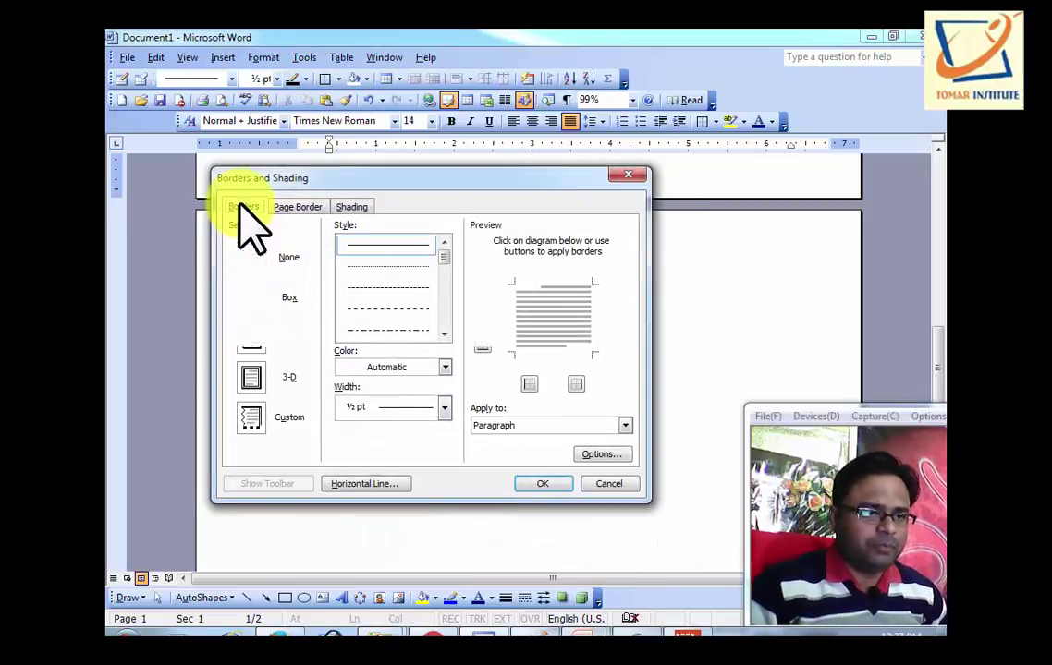
click(294, 207)
click(254, 207)
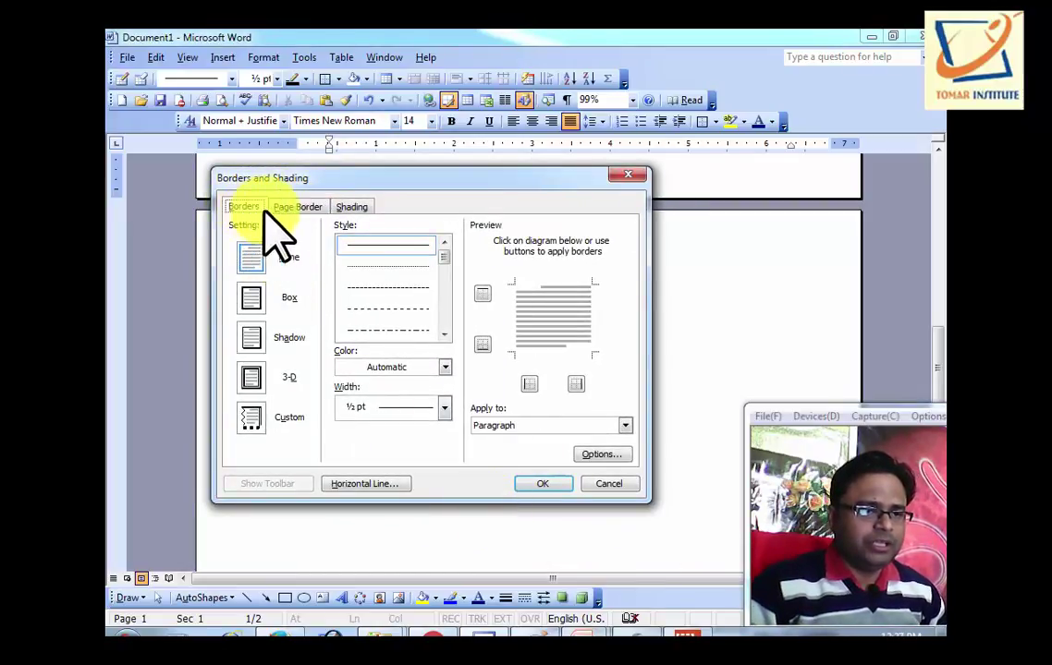
click(305, 207)
click(349, 208)
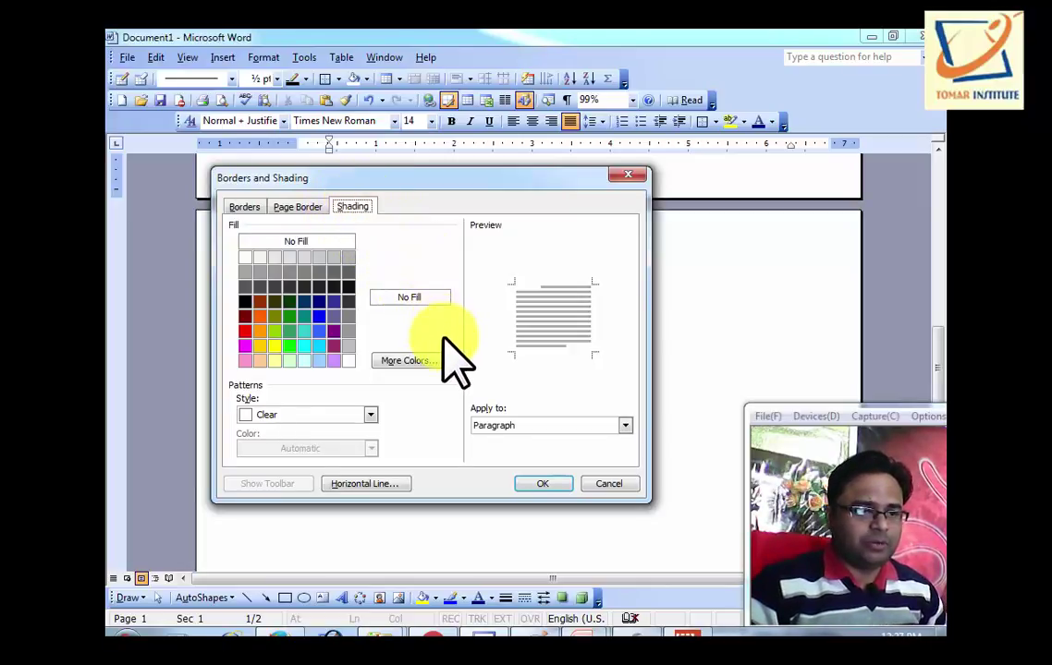
click(589, 484)
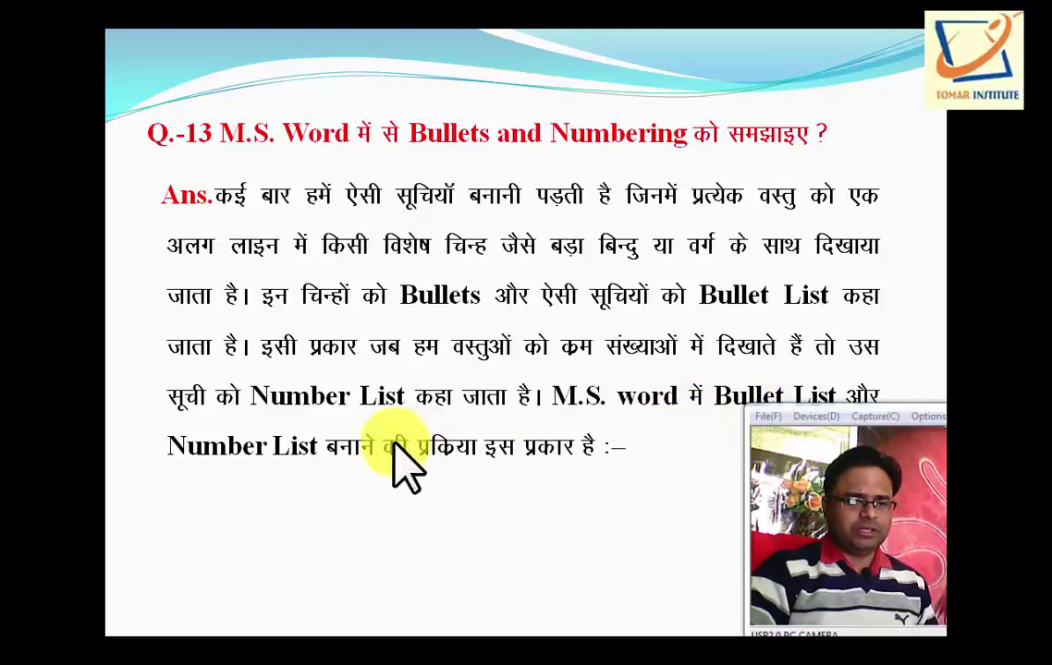
Advance to the Bullets and Numbering slide, then bring Word's Document1 back at page 2
click(432, 455)
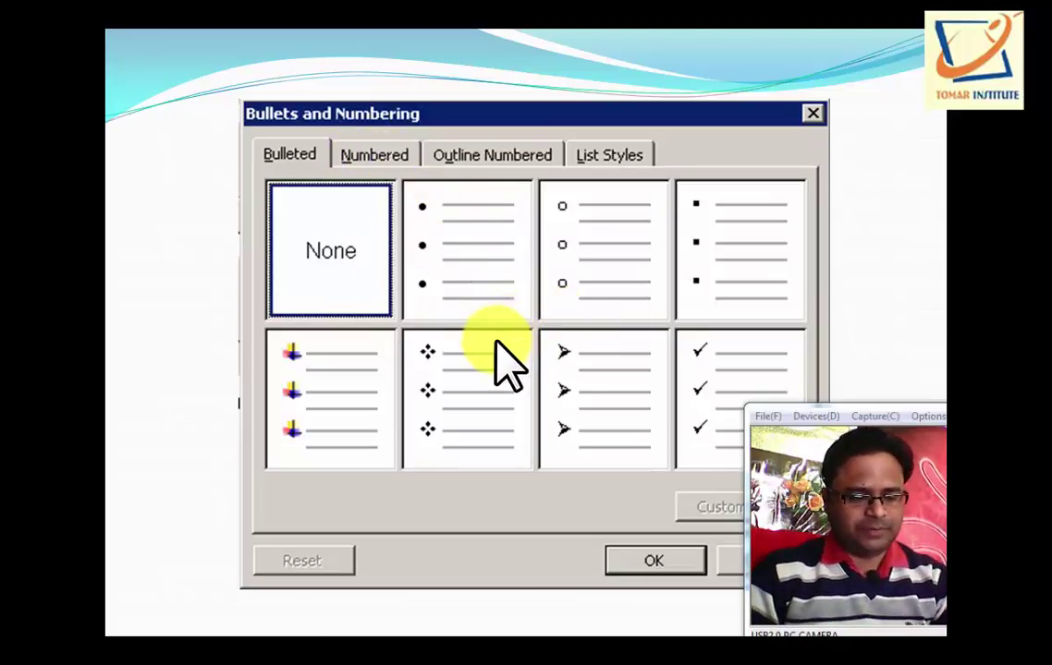
key(alt+Tab)
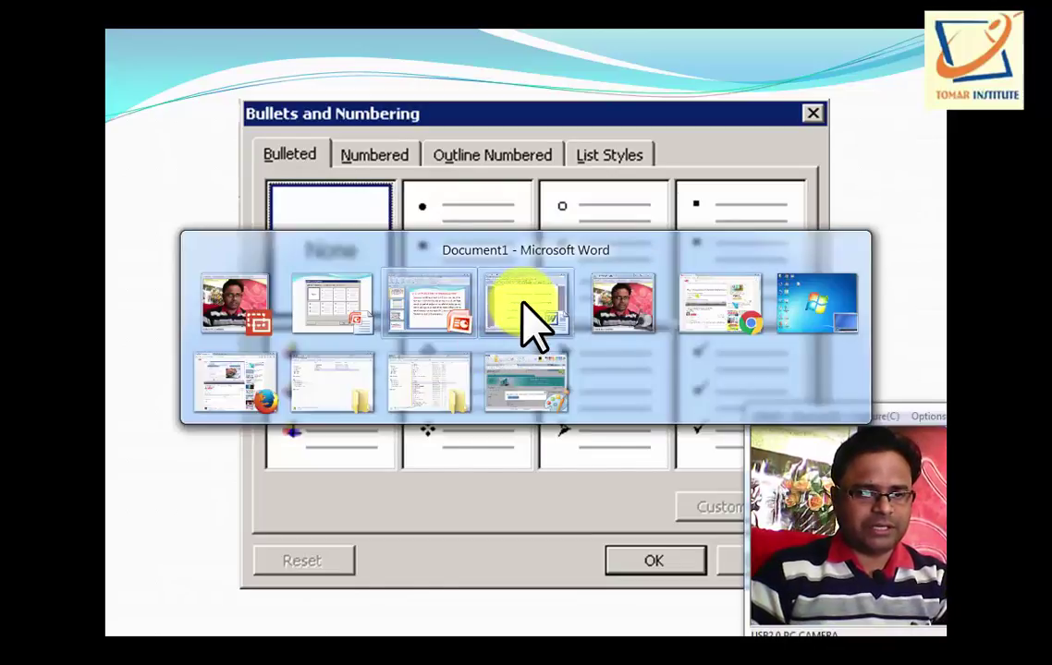
click(528, 310)
scroll(575, 425, down, 3)
scroll(575, 430, down, 5)
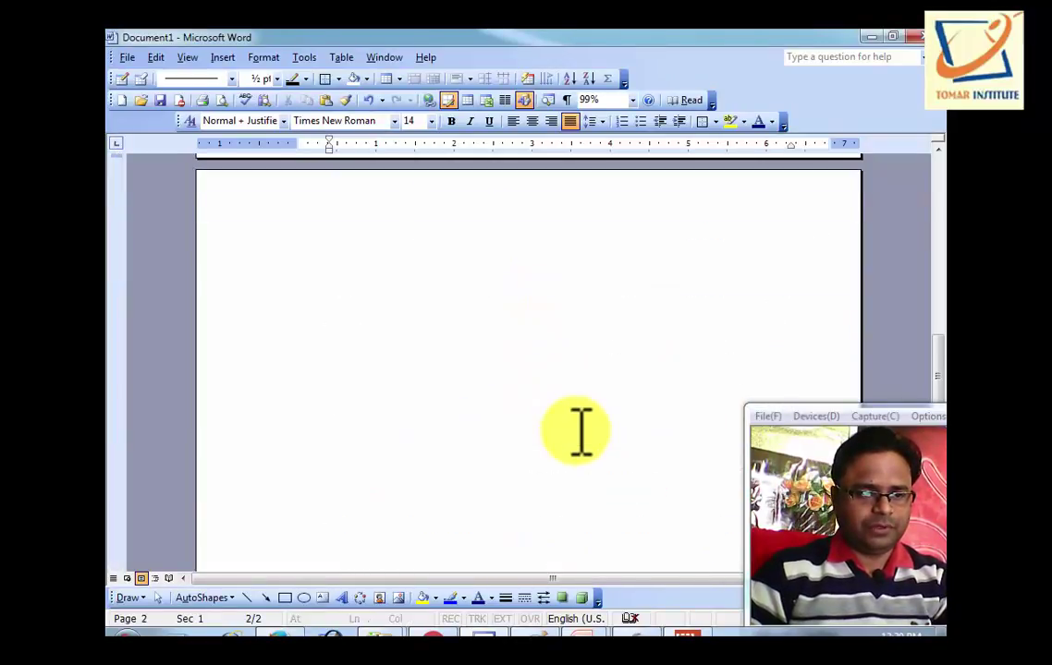
Type the courses DCA, PGDCA, BCA, BBA, Bcom and BCA on page 2 and select them
click(385, 331)
text(DCA)
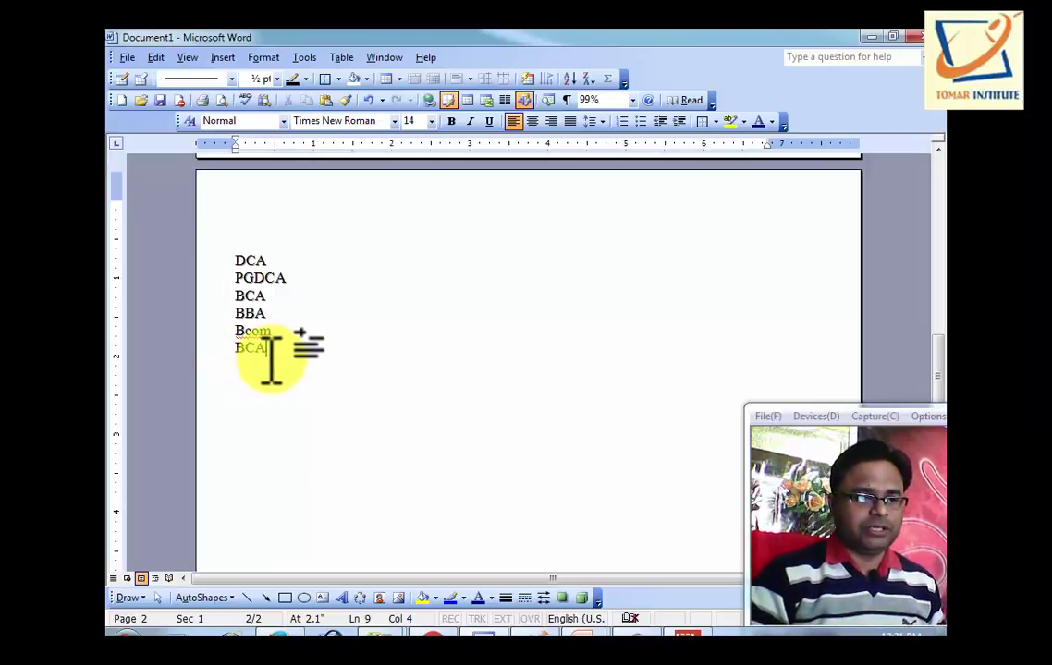
drag(272, 350, 233, 258)
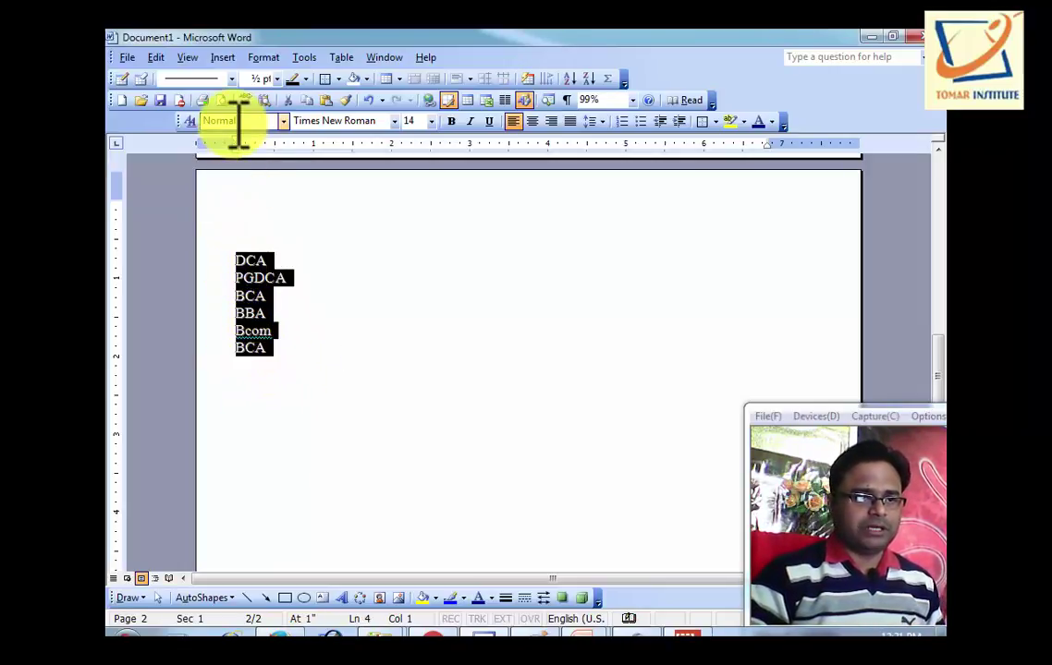
click(262, 59)
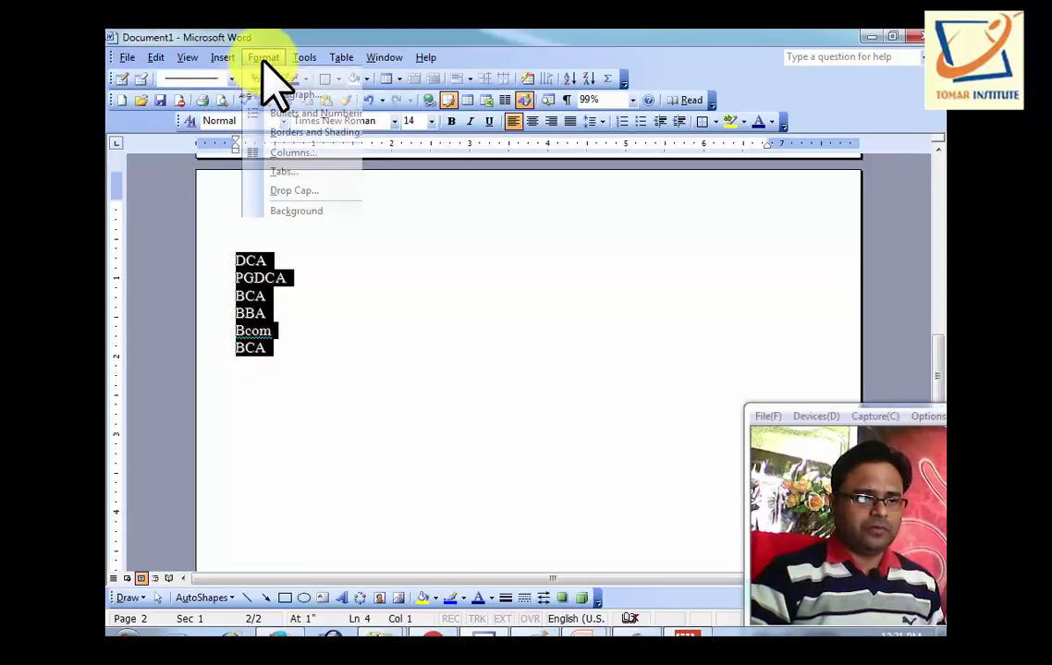
Apply round black dot bullets, add MSW and MSC, and select all eight courses
click(297, 115)
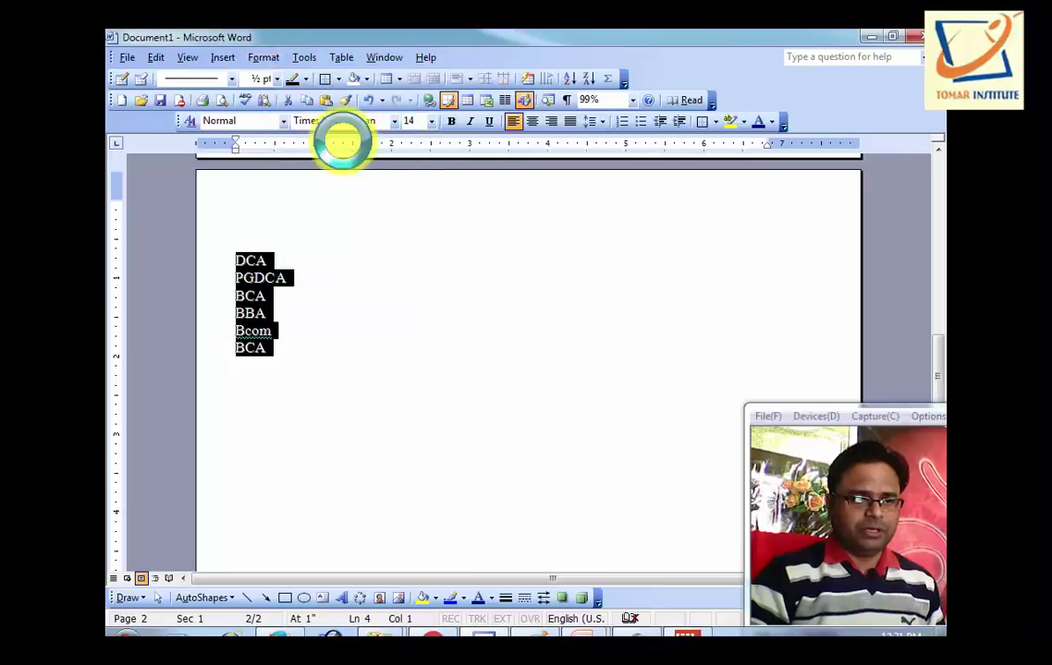
drag(575, 138, 486, 186)
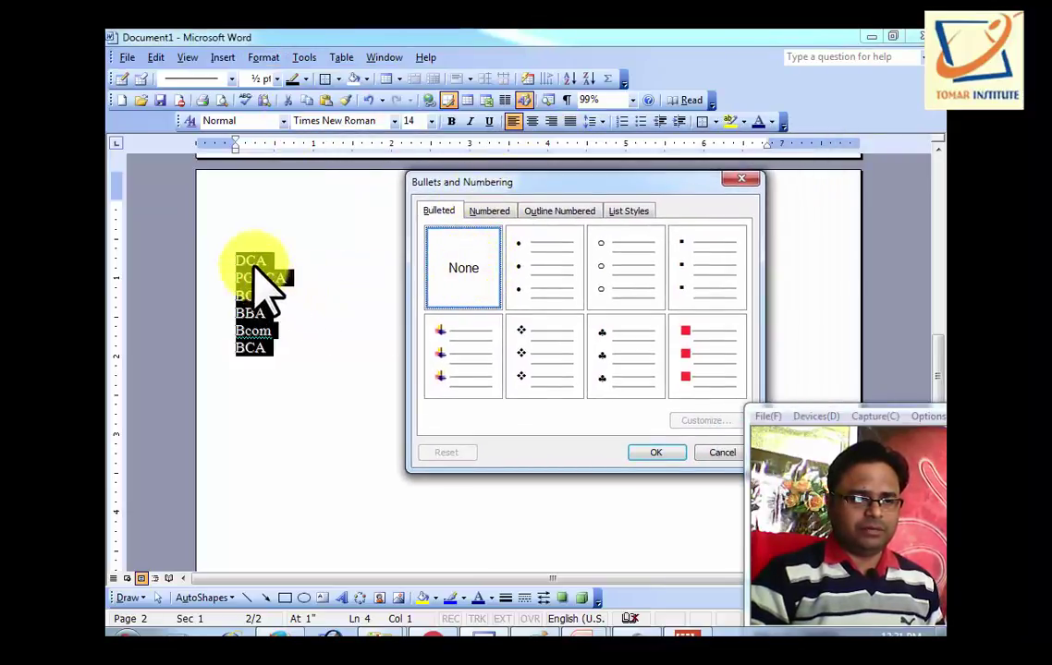
click(554, 294)
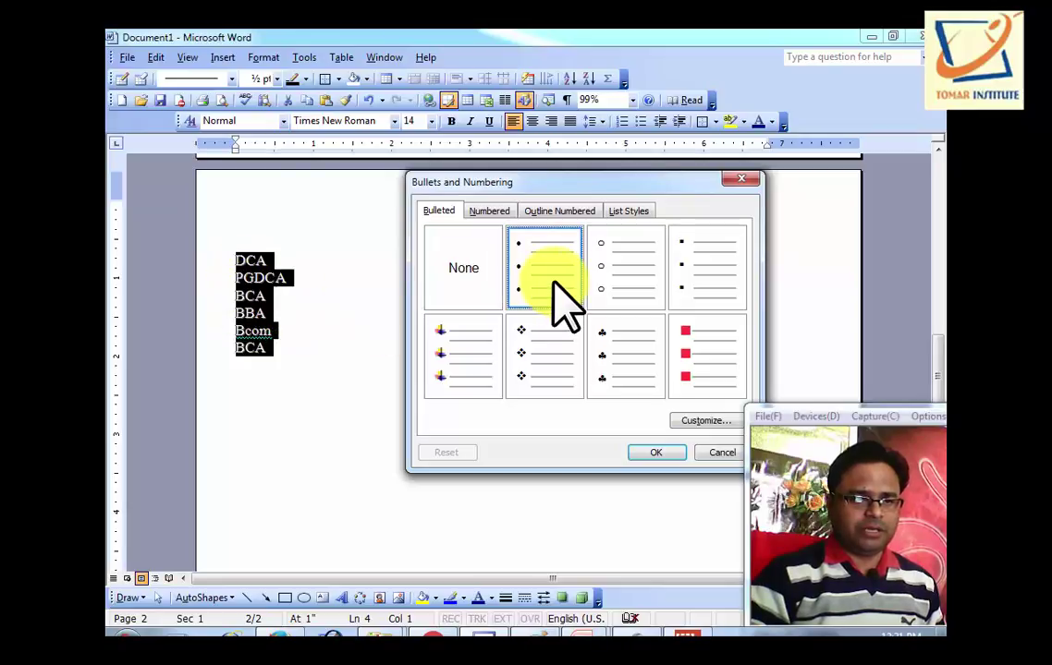
click(654, 453)
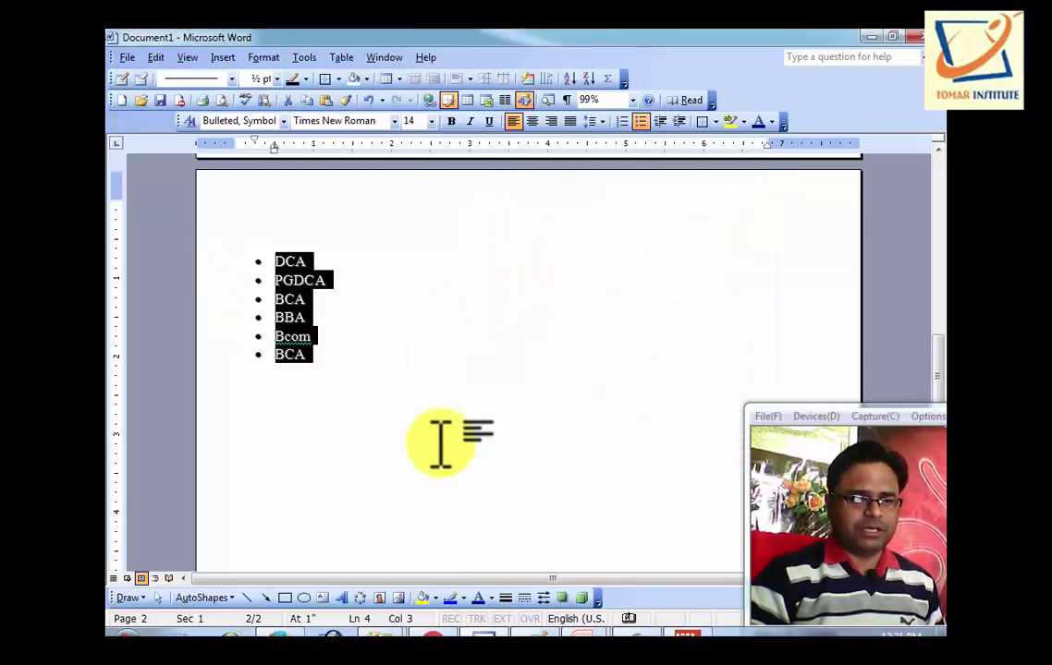
click(414, 435)
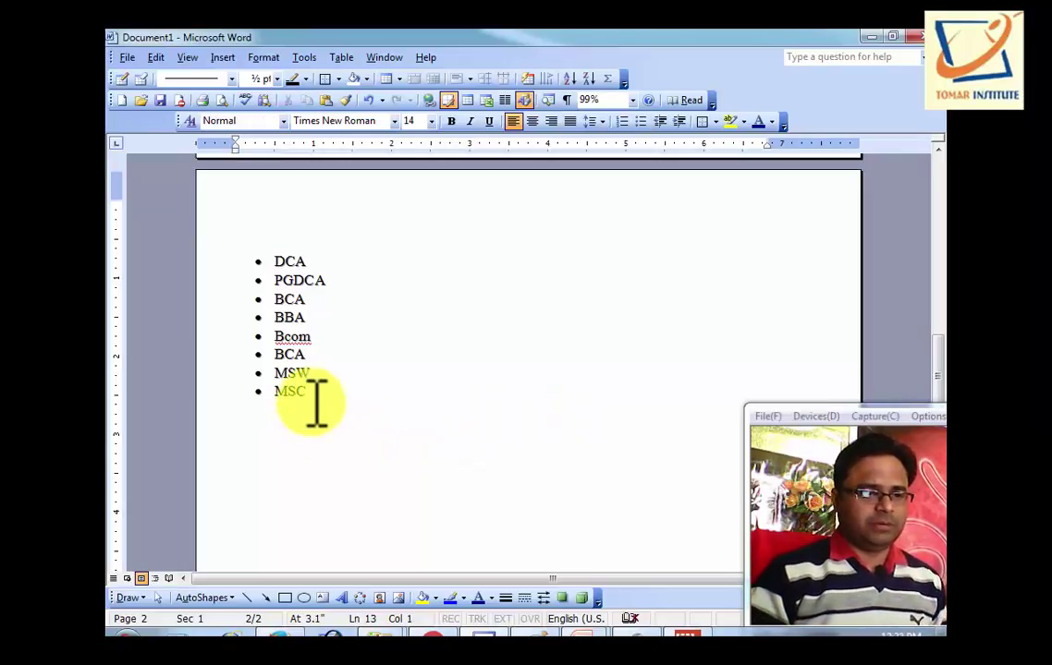
drag(314, 393, 275, 262)
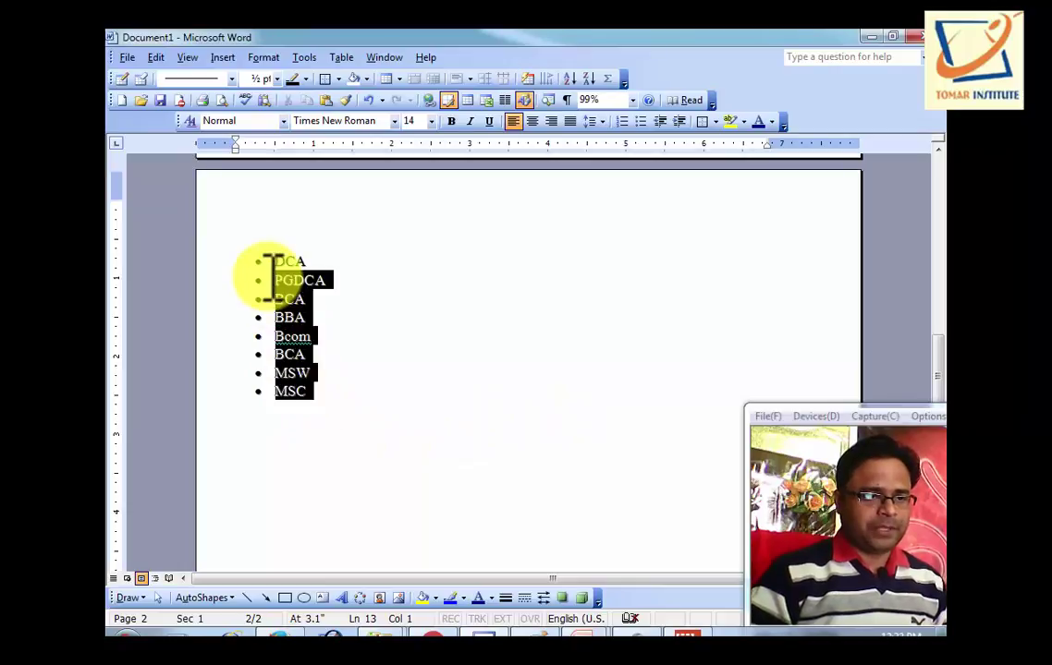
Apply hollow circle bullets to the course list via Format > Bullets and Numbering
click(263, 57)
click(288, 111)
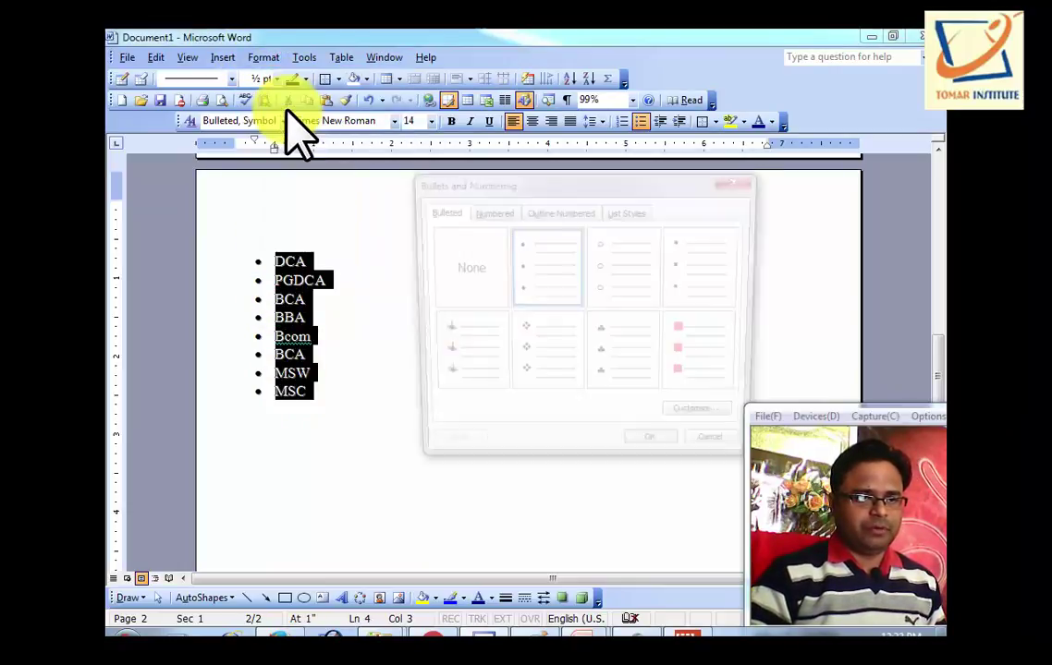
click(617, 304)
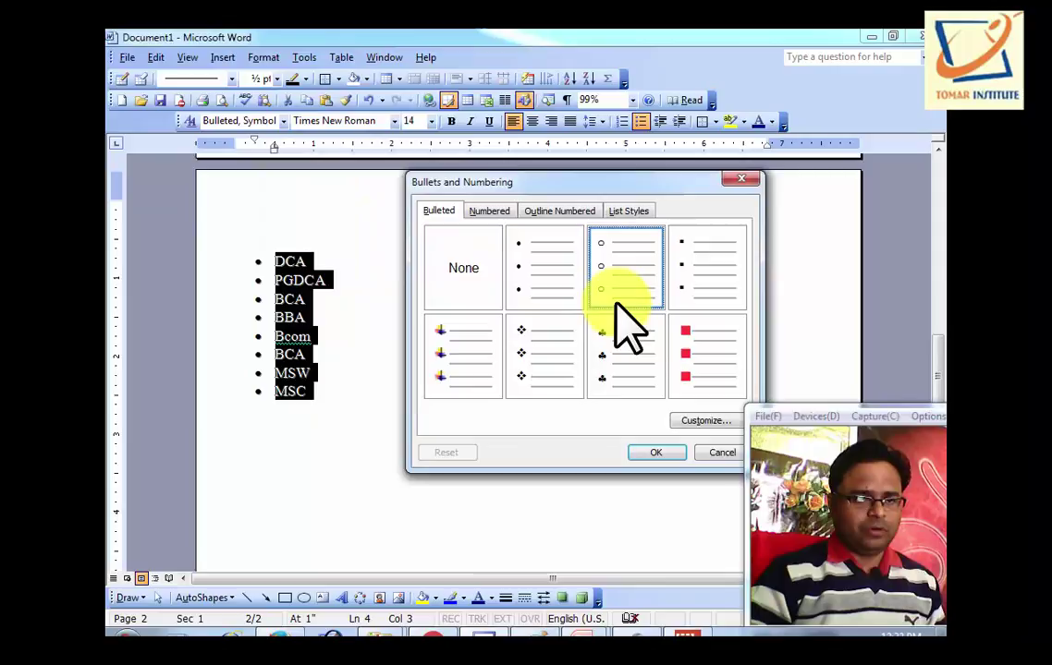
click(652, 452)
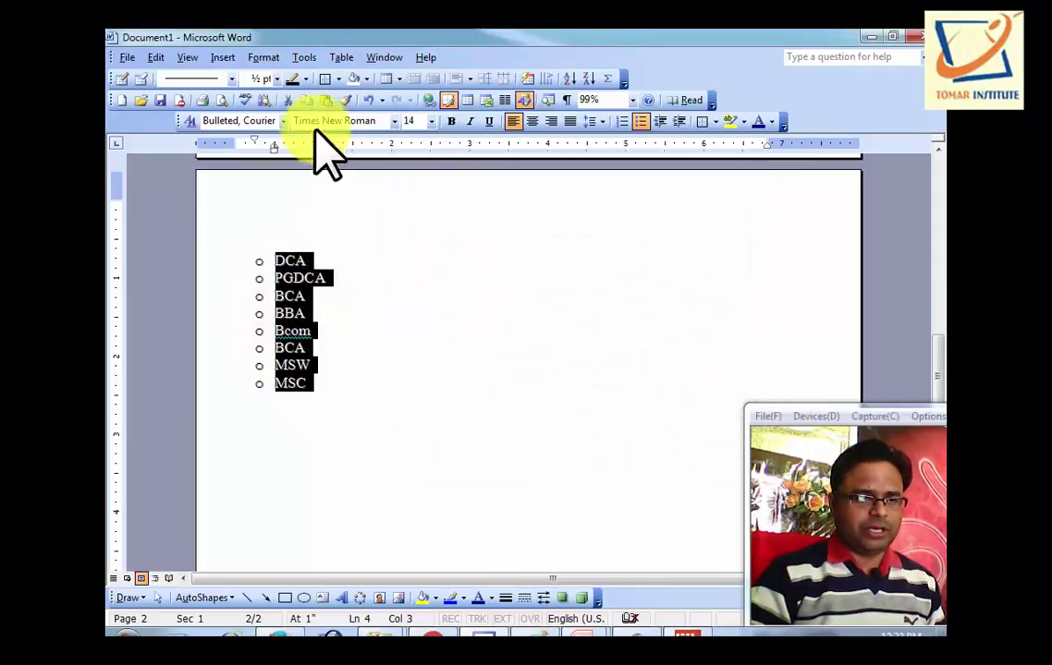
Switch the list to red square bullets and reopen Bullets and Numbering
click(264, 58)
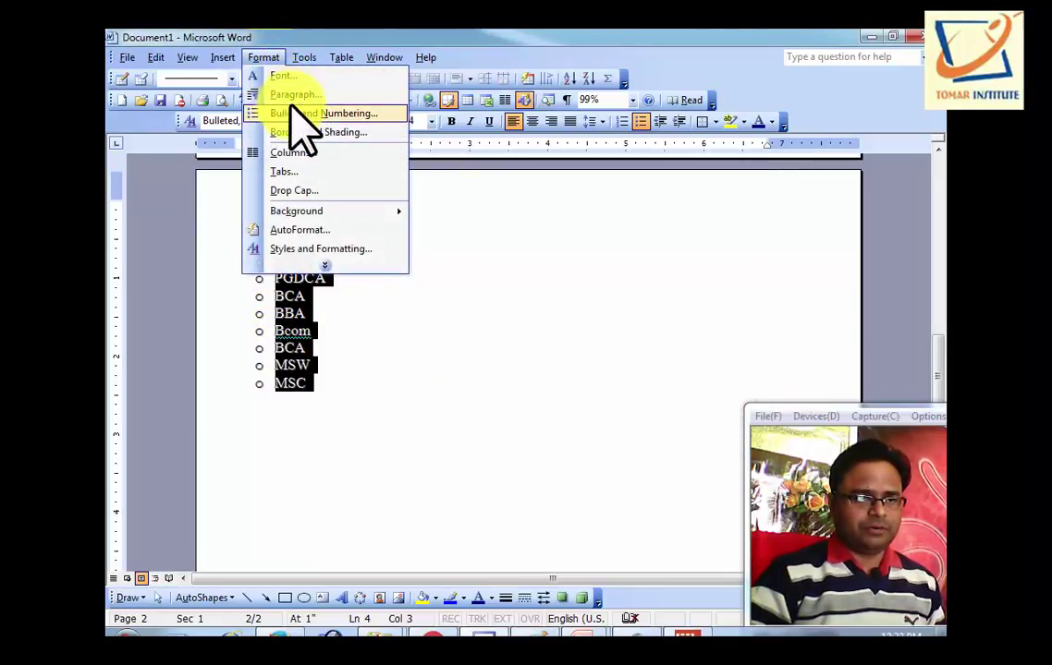
click(293, 112)
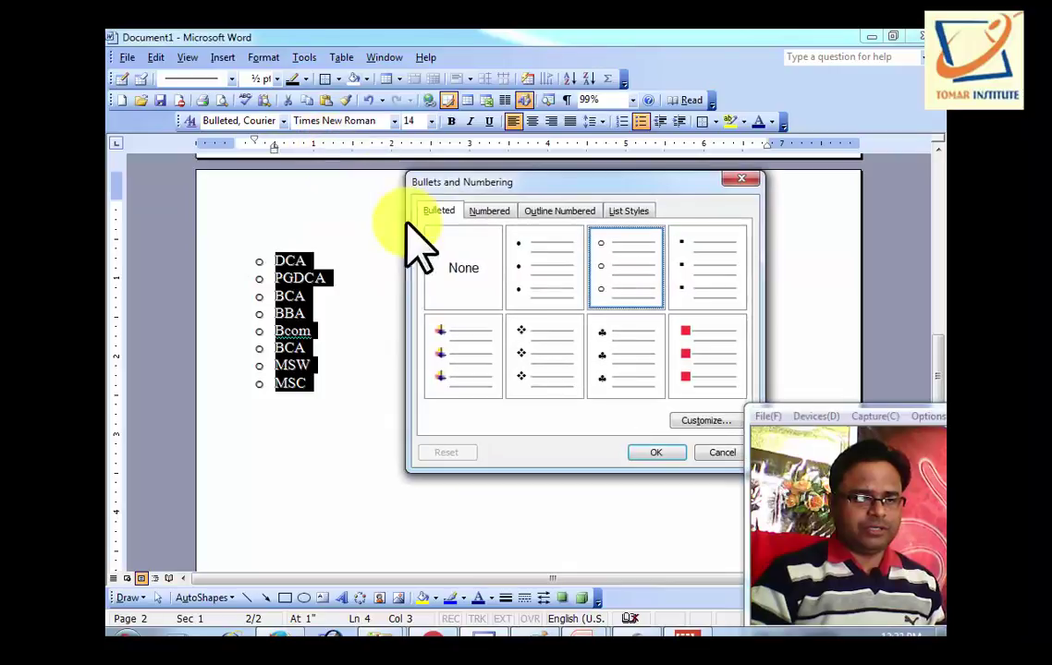
click(703, 383)
click(656, 453)
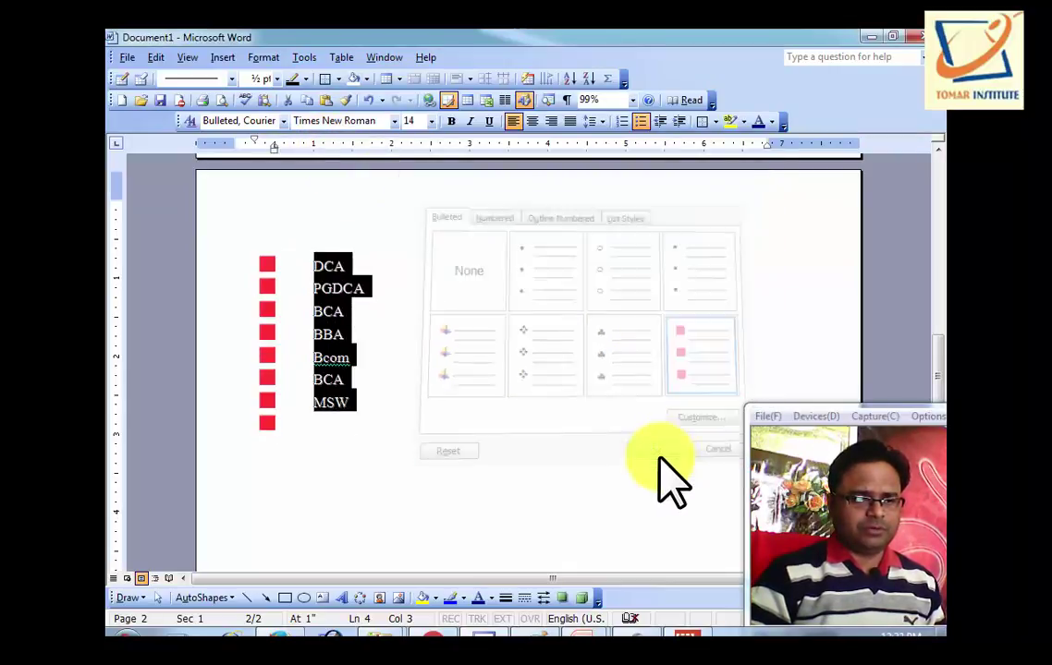
click(263, 59)
click(294, 112)
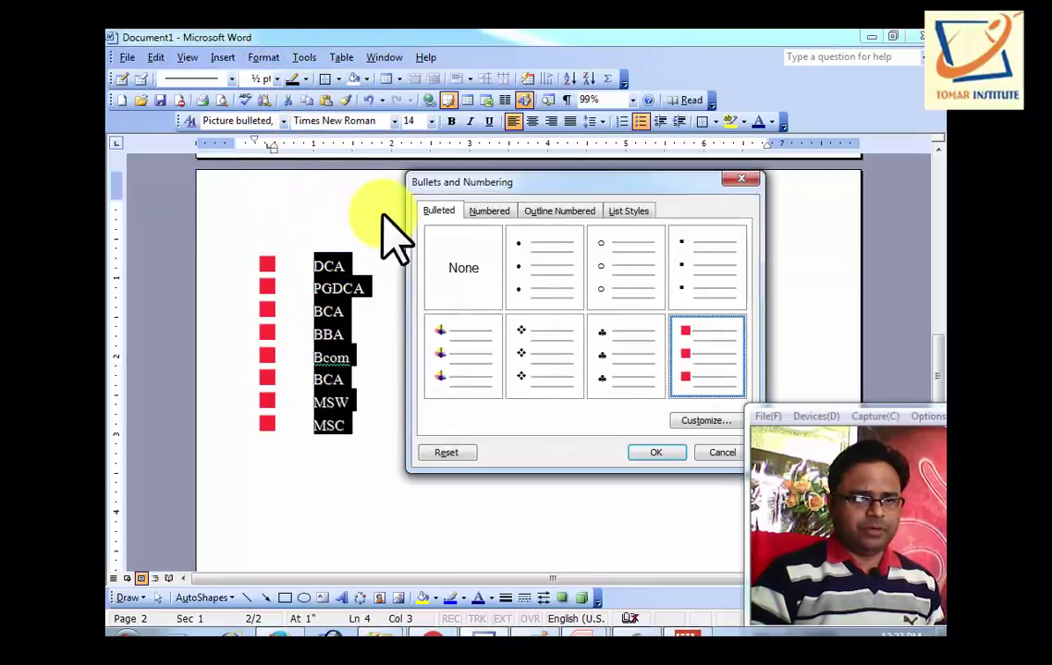
drag(607, 185, 633, 106)
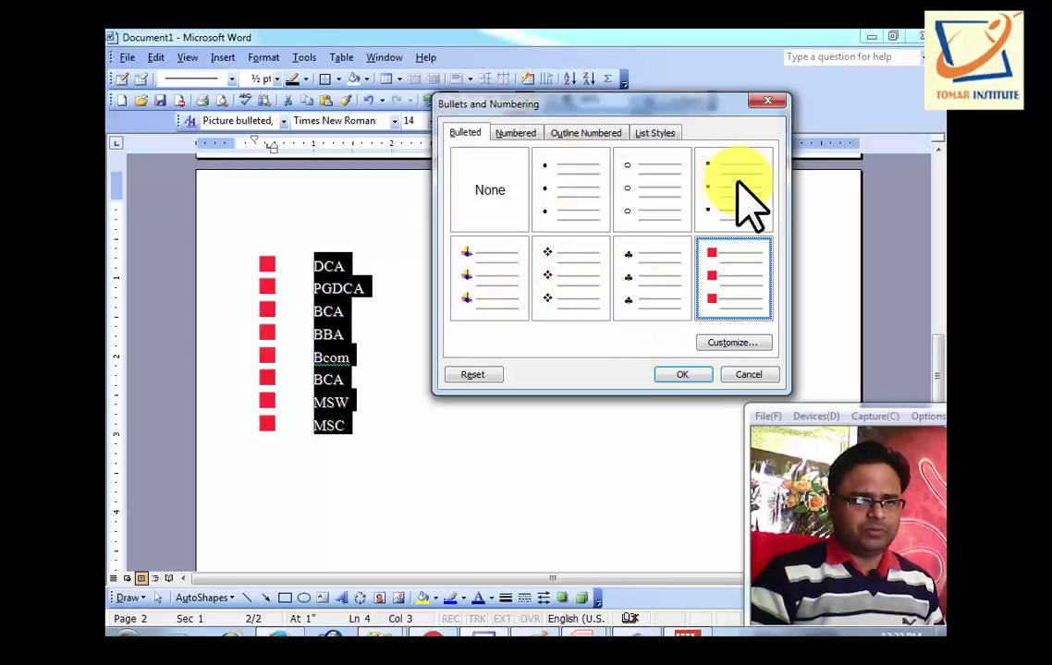
In Customize Bulleted List, preview arrow, club and star bullet characters, ending on star
click(732, 344)
drag(587, 163, 515, 99)
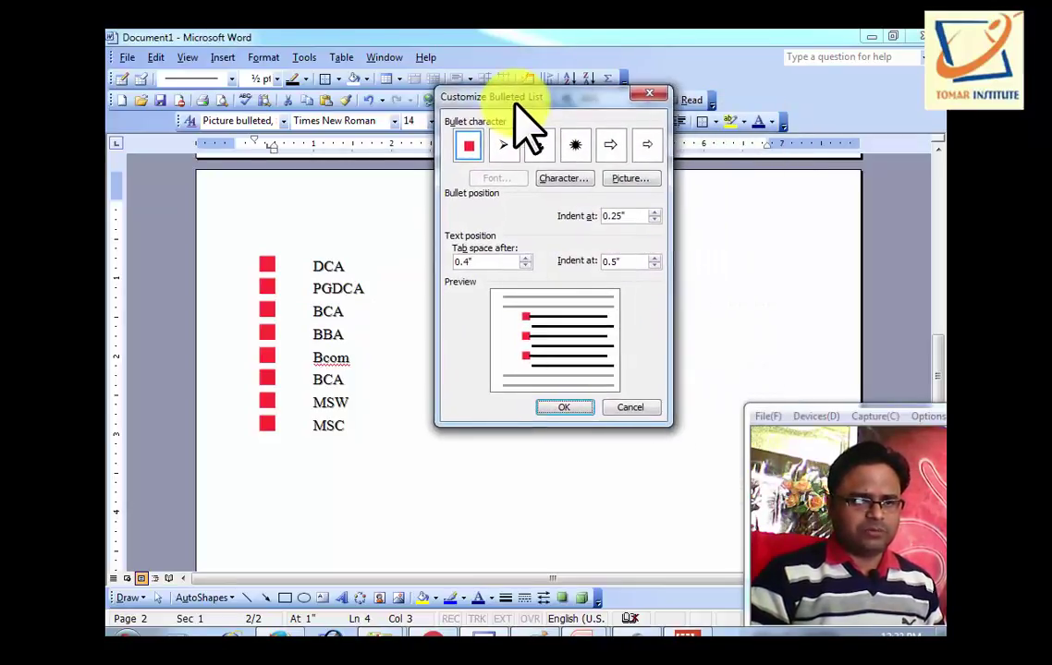
click(504, 145)
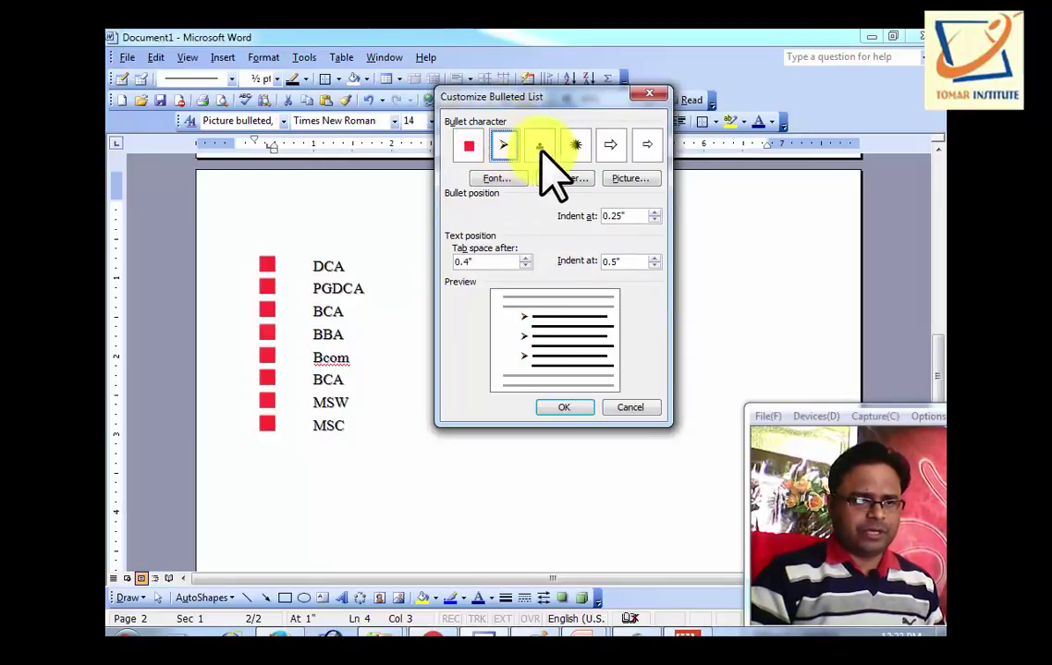
click(539, 145)
click(575, 145)
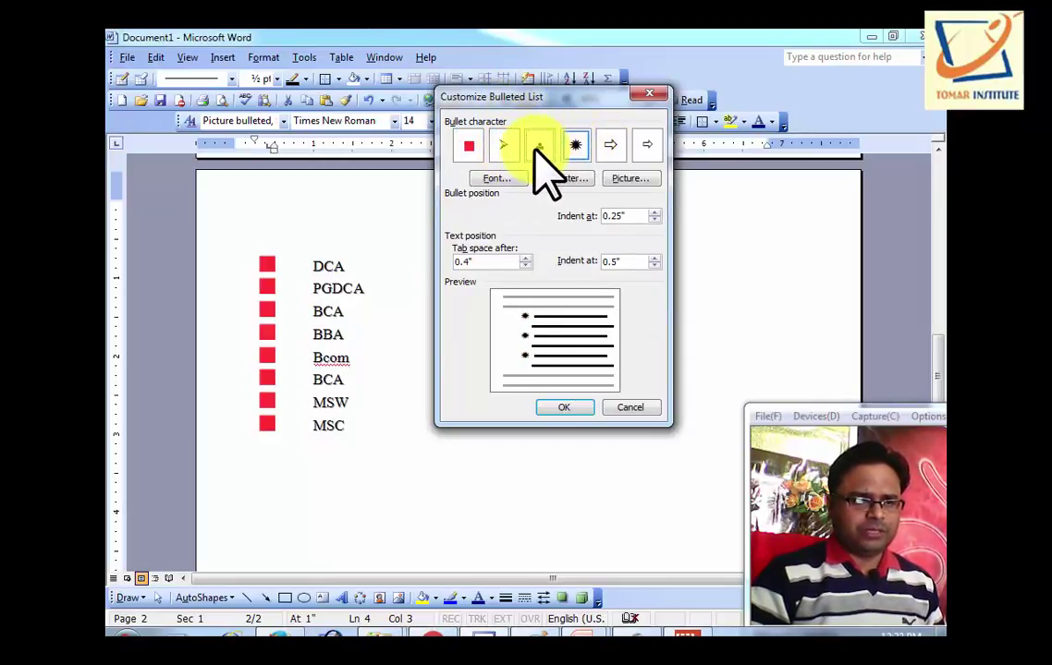
click(504, 145)
click(539, 145)
click(574, 145)
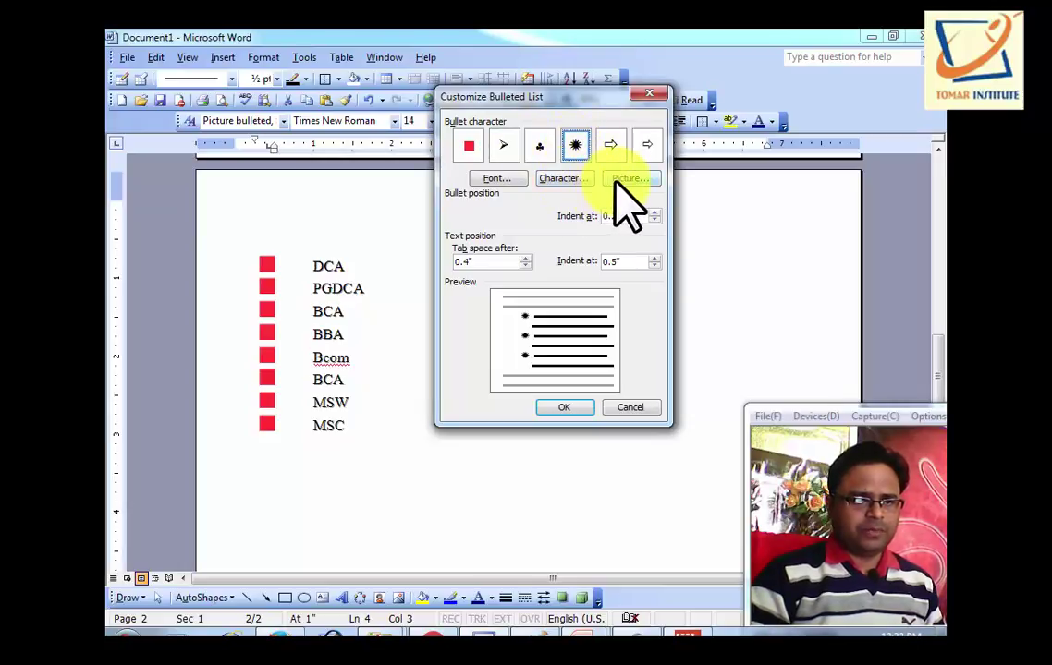
Choose a blue round globe picture bullet and apply it to the list
click(618, 179)
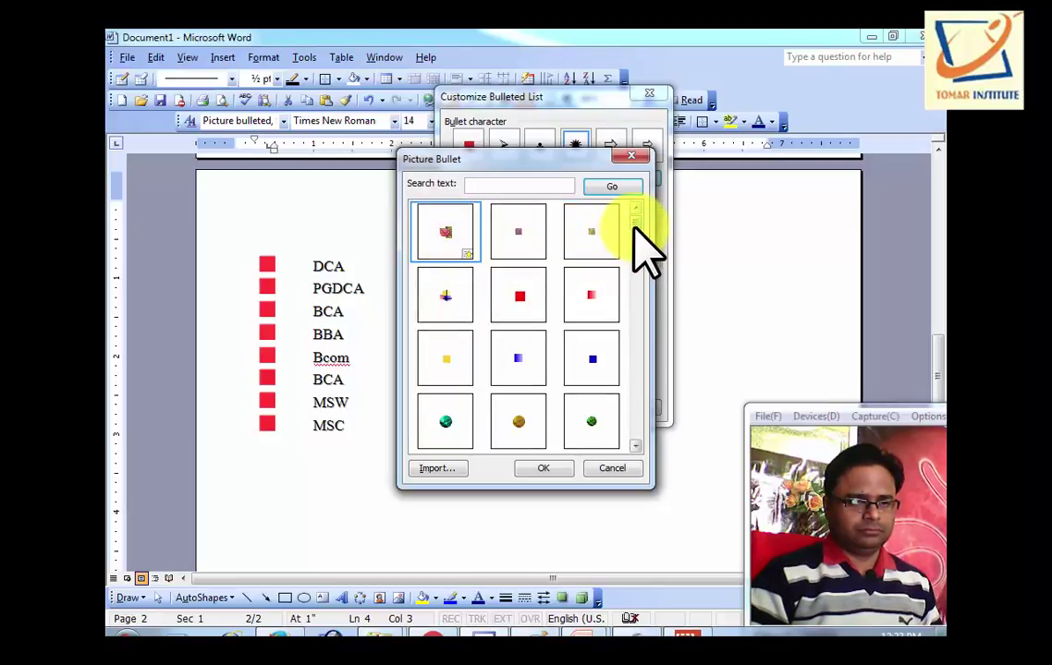
drag(635, 222, 635, 250)
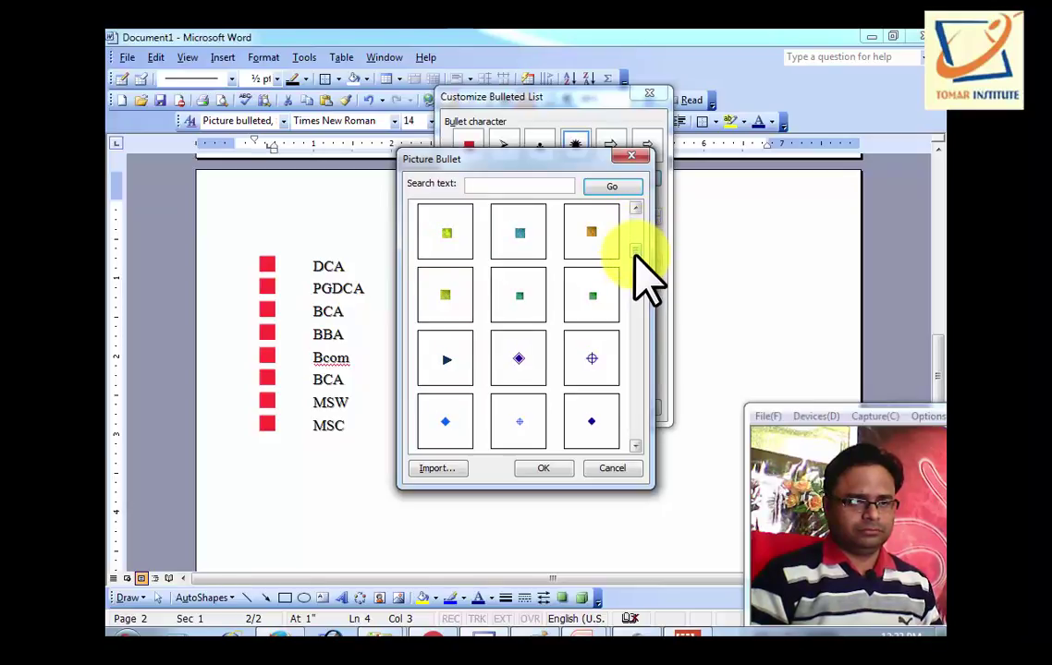
drag(634, 253, 641, 229)
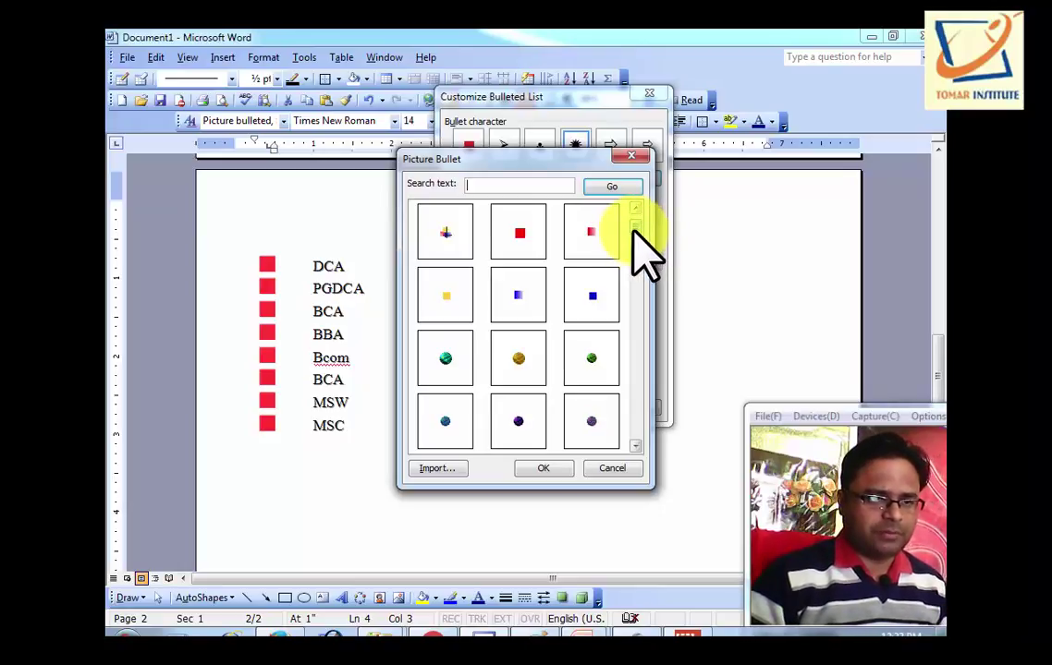
click(457, 425)
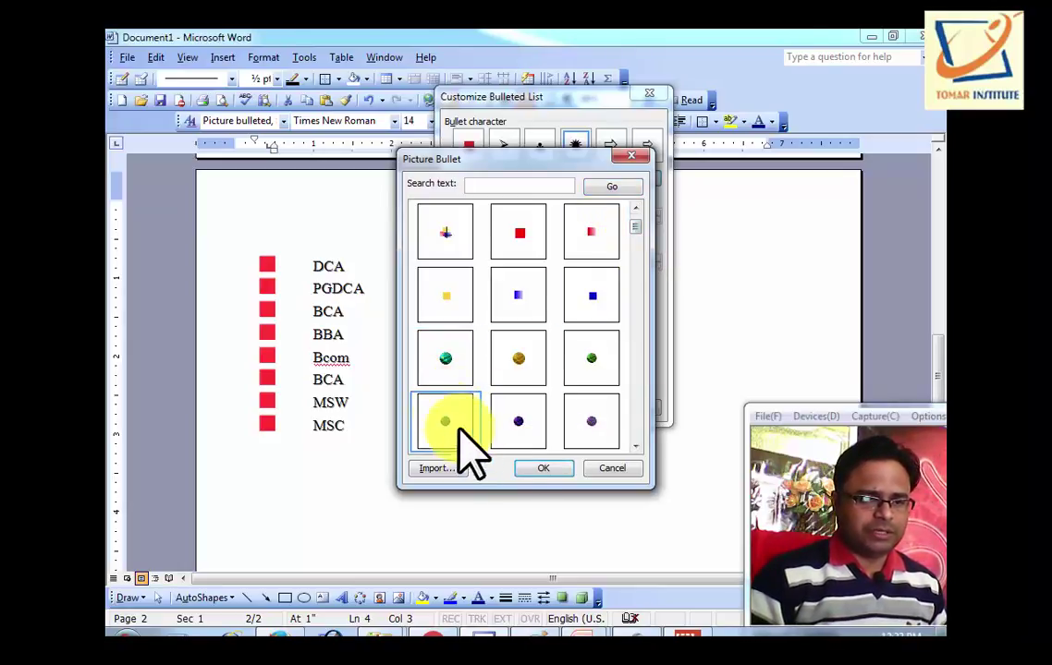
click(540, 468)
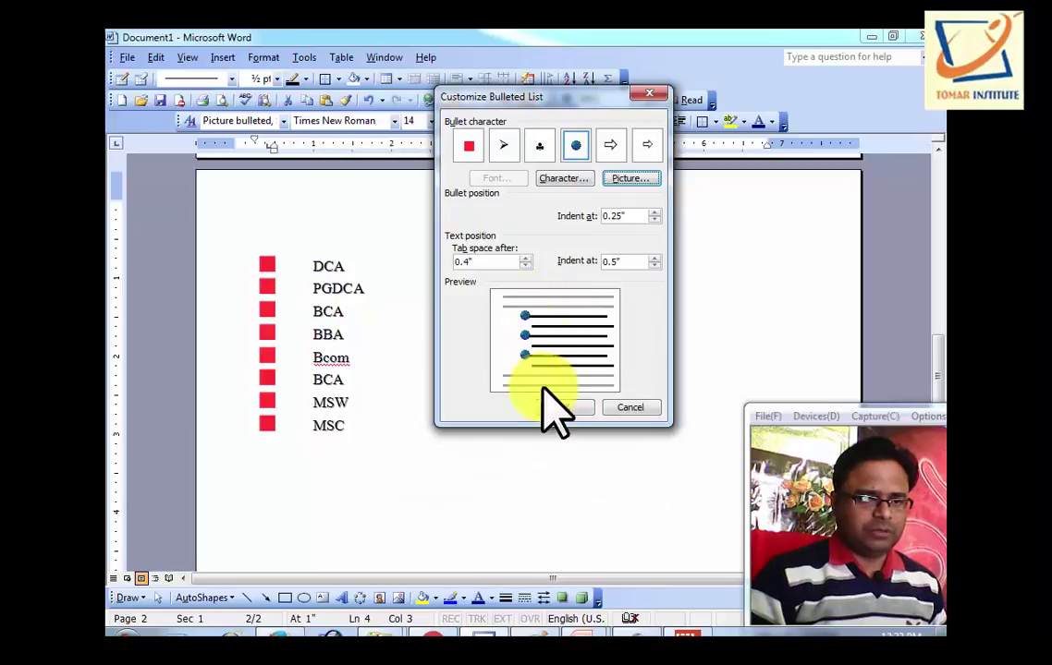
click(559, 407)
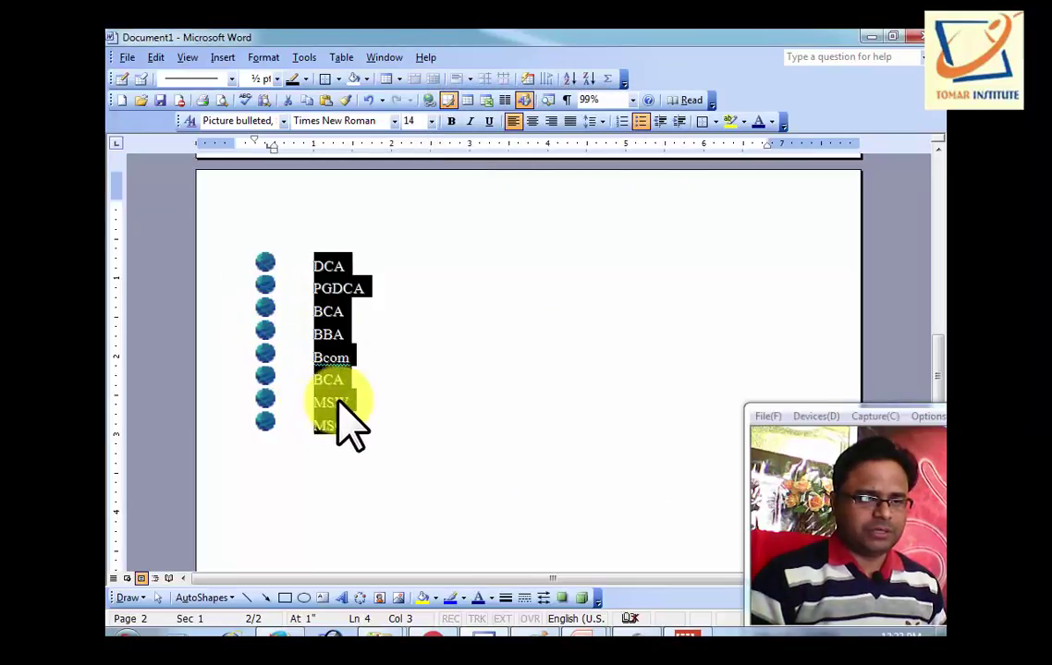
Replace the picture bullets with the black spade symbol (code 170)
click(261, 60)
click(294, 112)
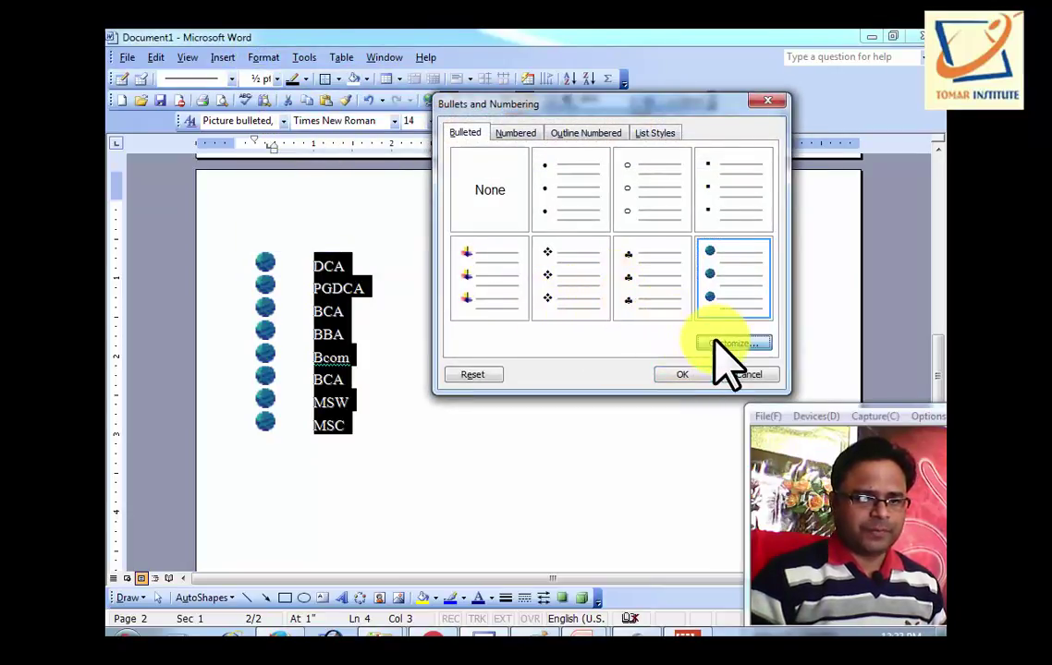
click(720, 342)
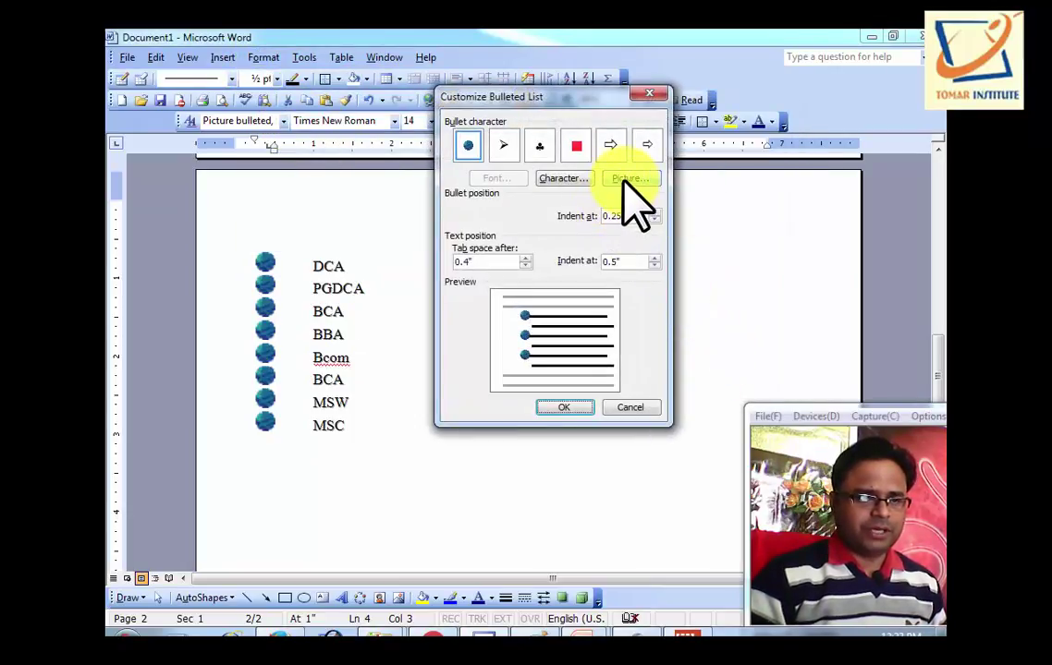
click(564, 179)
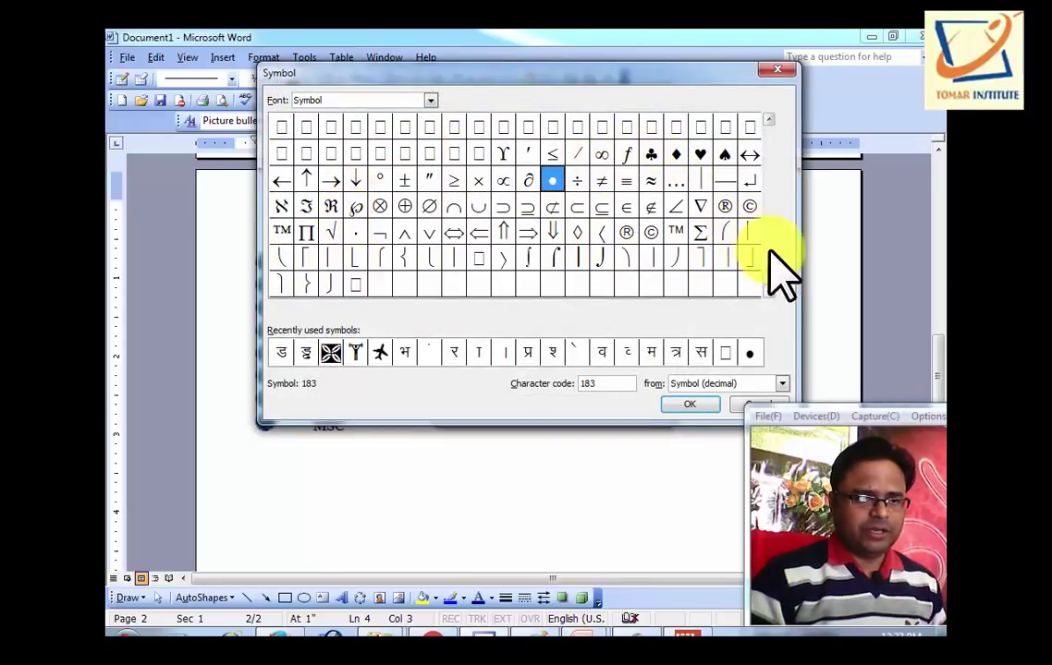
scroll(777, 236, up, 2)
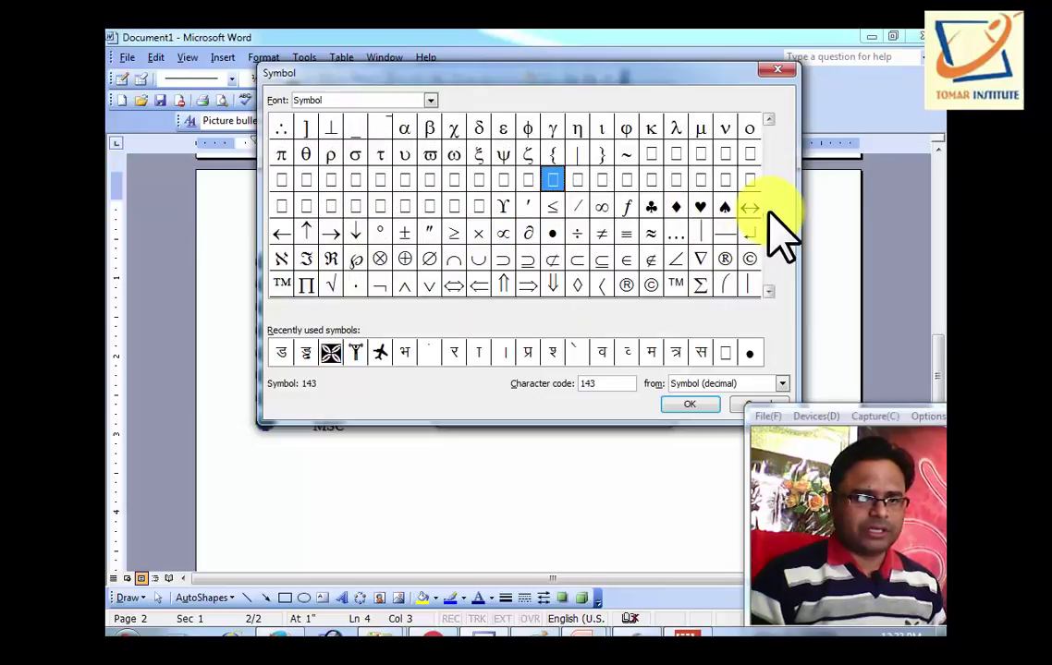
click(724, 207)
click(689, 404)
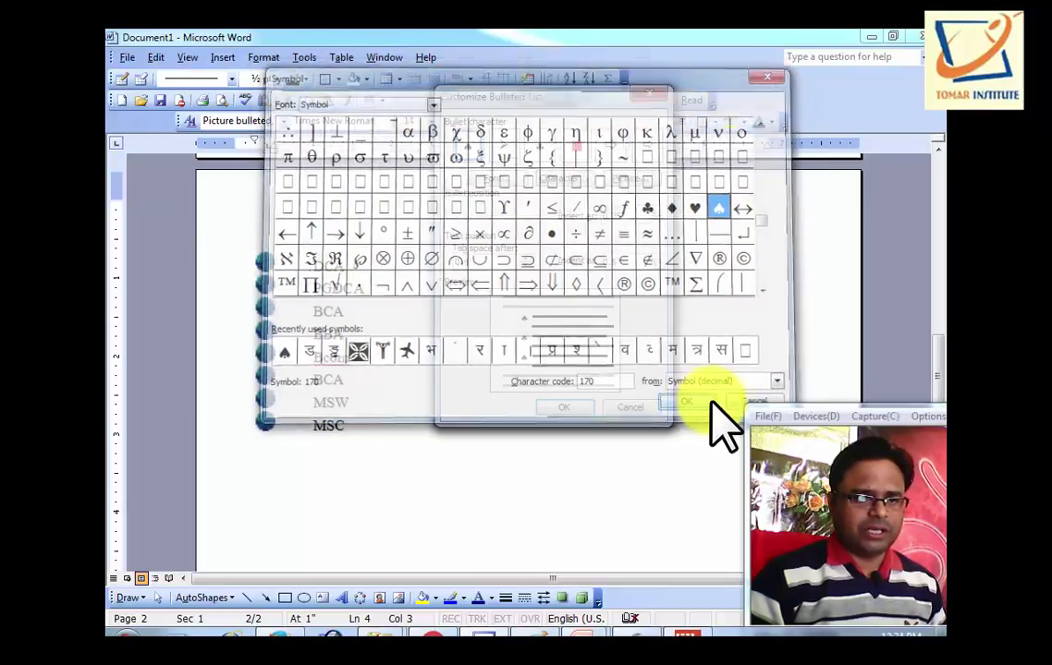
click(554, 407)
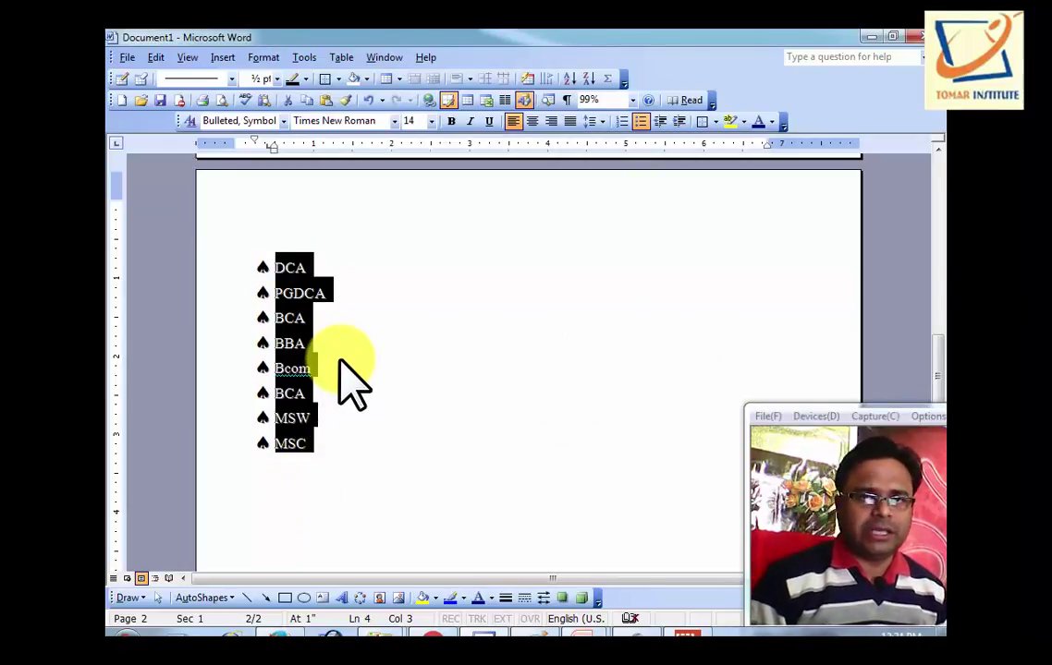
Set the spade bullets' font to red, bold and a larger size
click(262, 57)
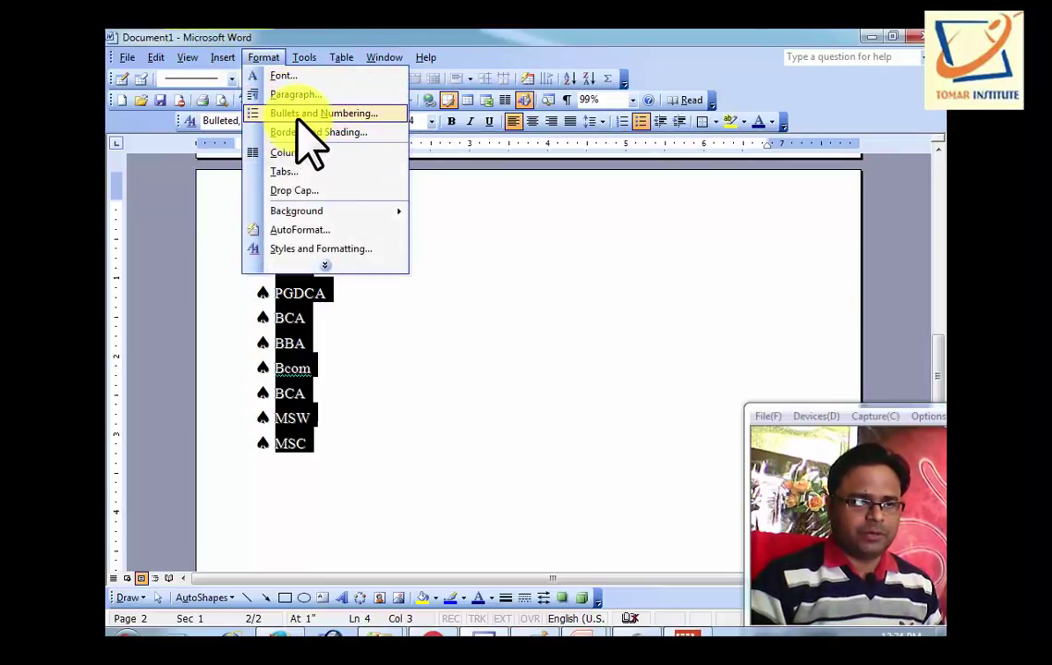
click(296, 113)
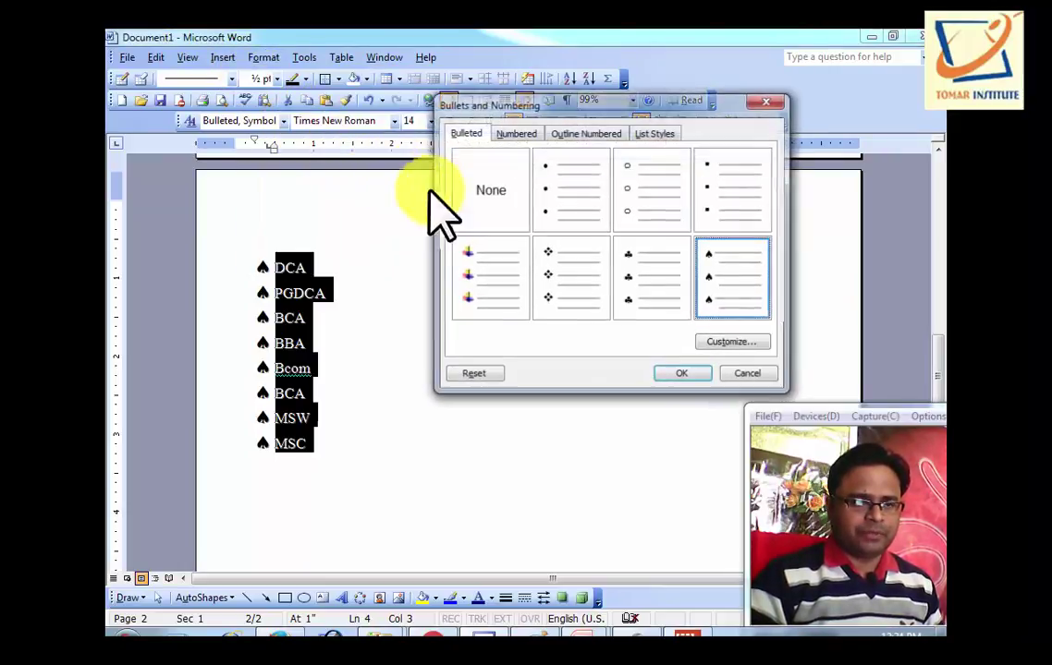
click(730, 343)
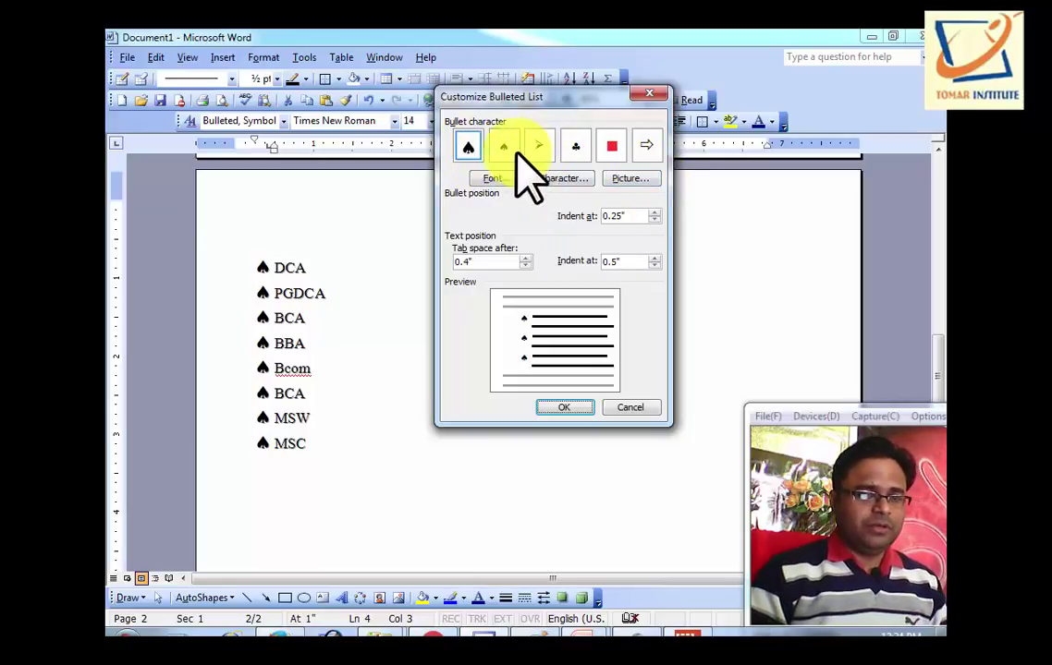
click(498, 178)
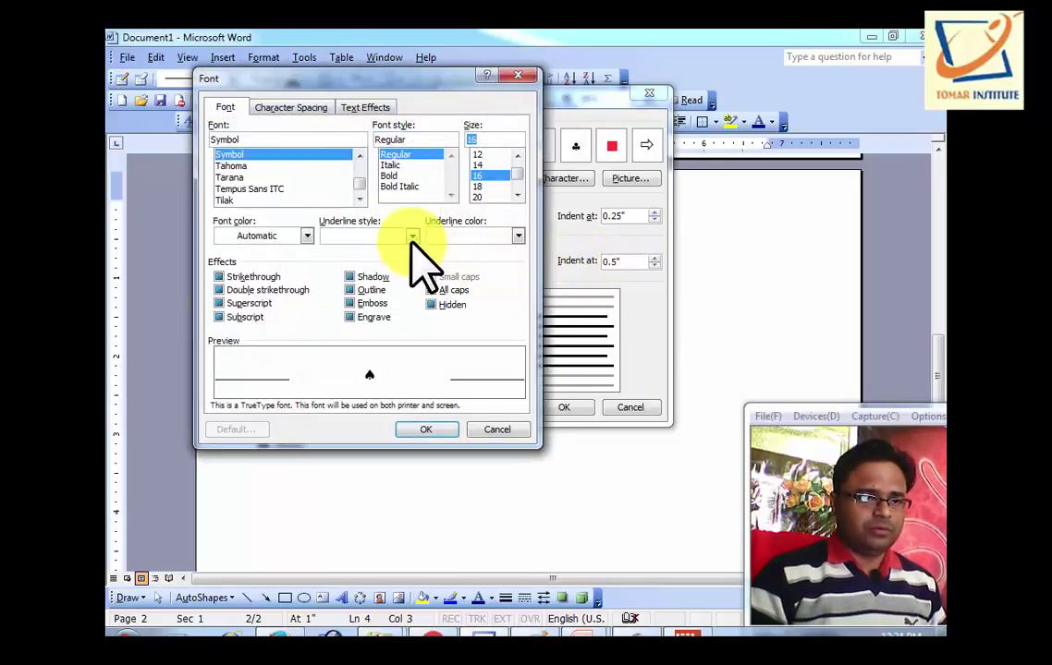
click(304, 241)
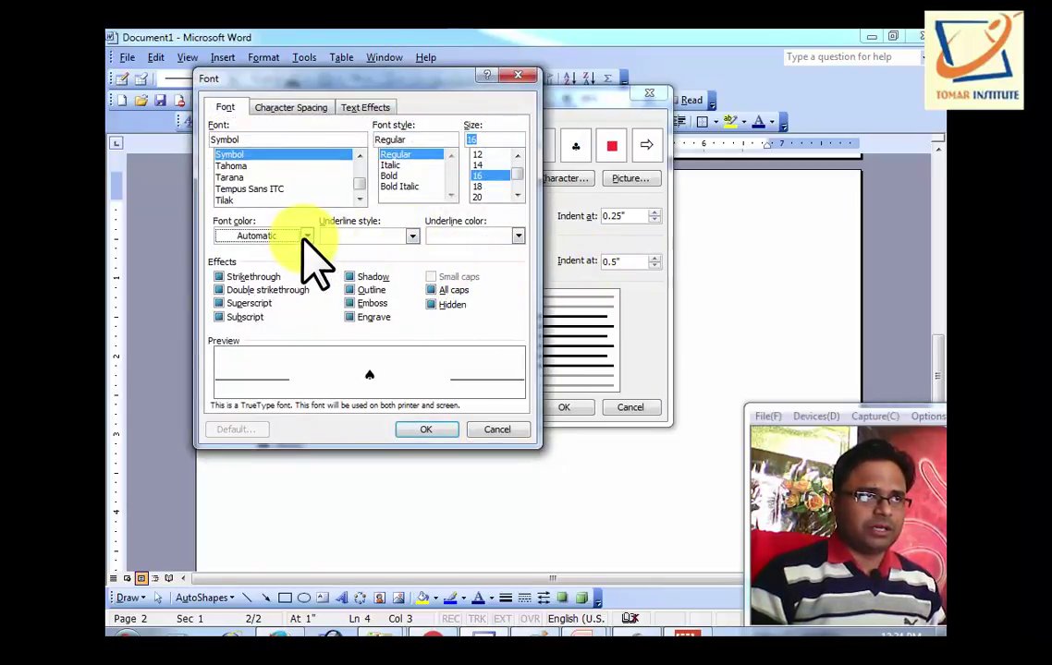
click(303, 236)
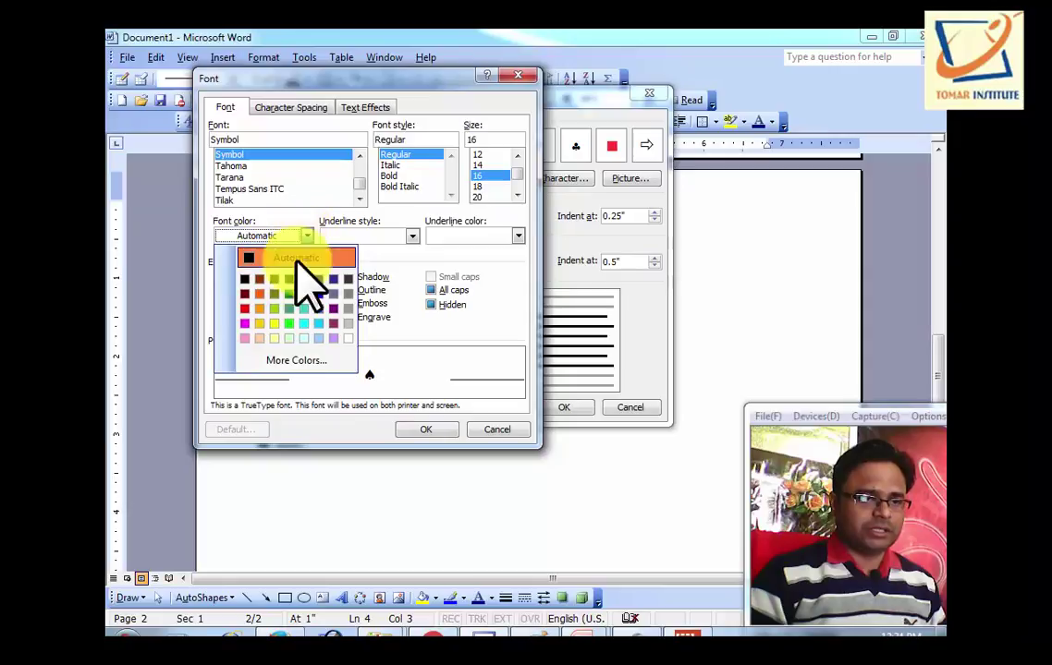
click(245, 309)
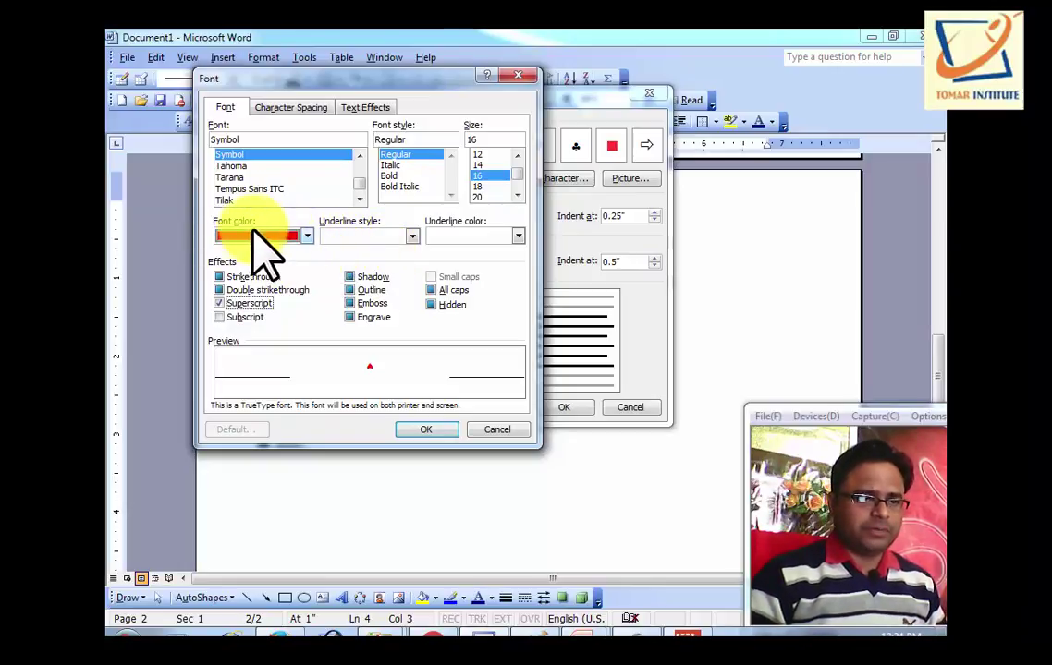
click(404, 176)
click(480, 196)
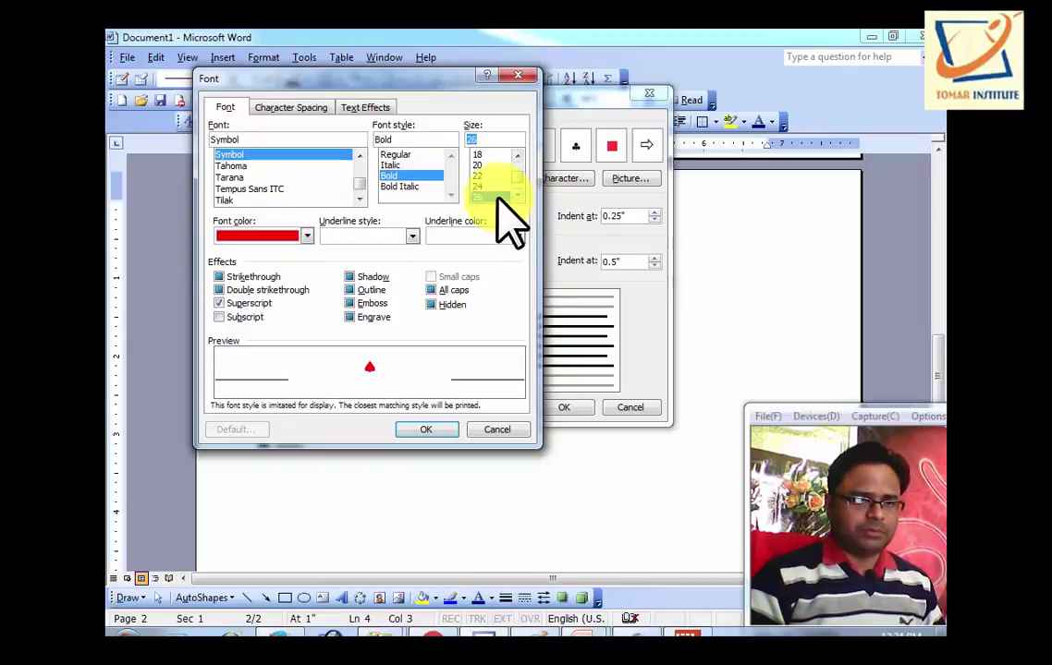
click(441, 430)
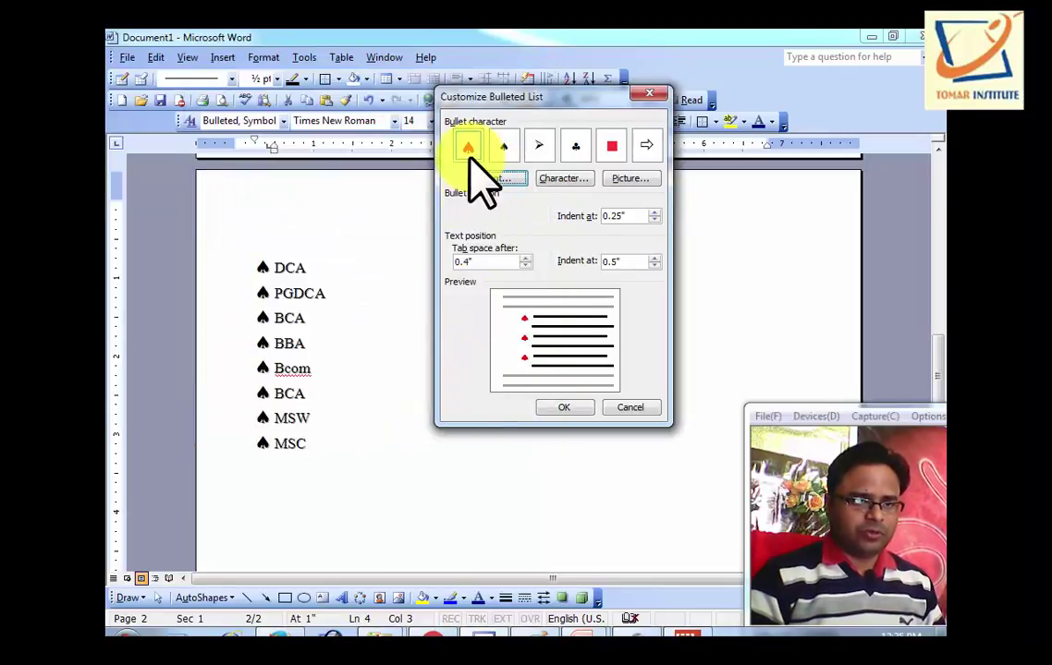
click(562, 405)
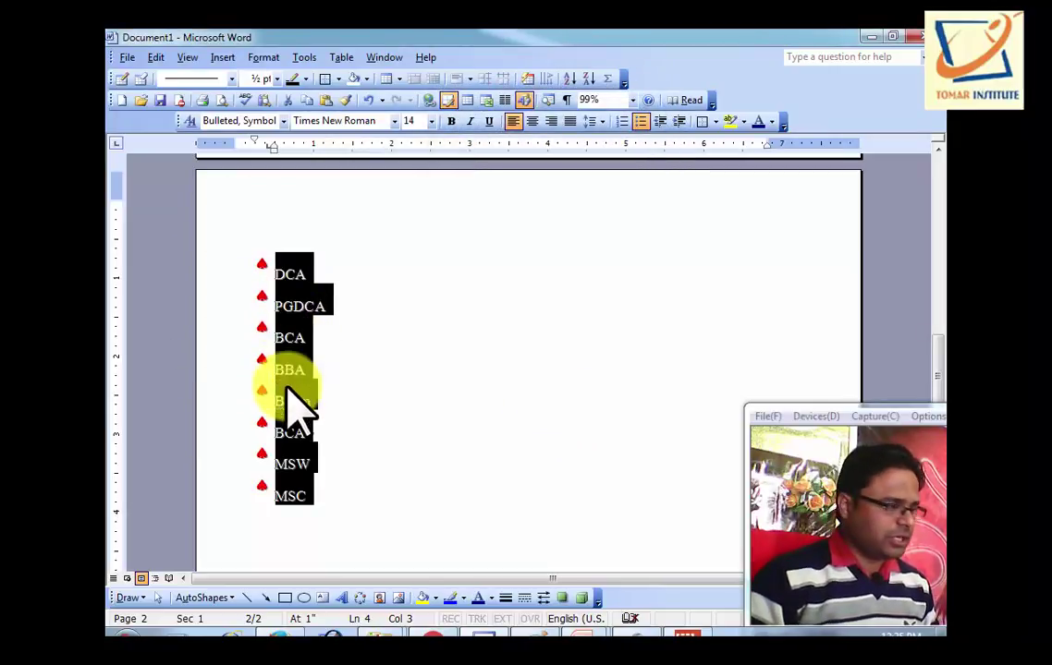
Reset the customized spade bullet style to default and bring up the numbered list styles
click(263, 57)
click(285, 114)
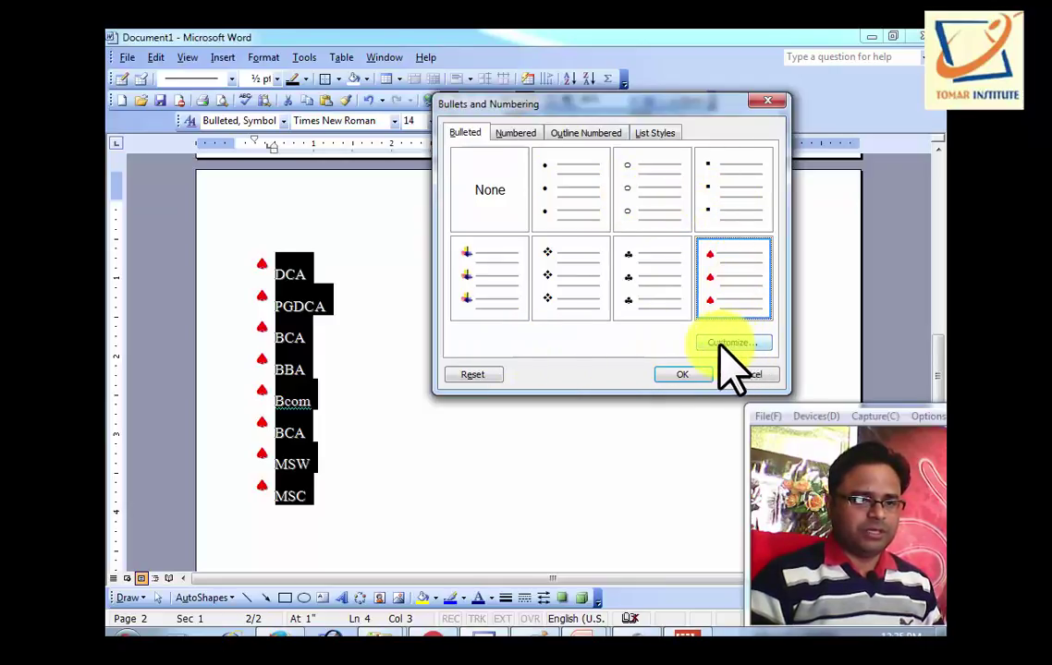
click(474, 375)
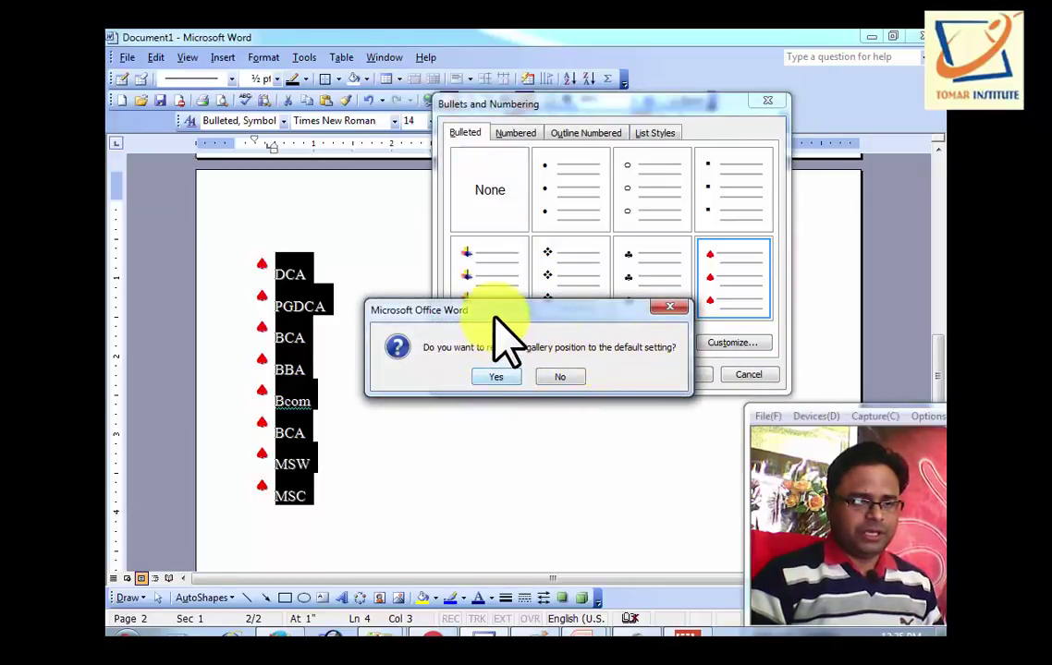
click(496, 481)
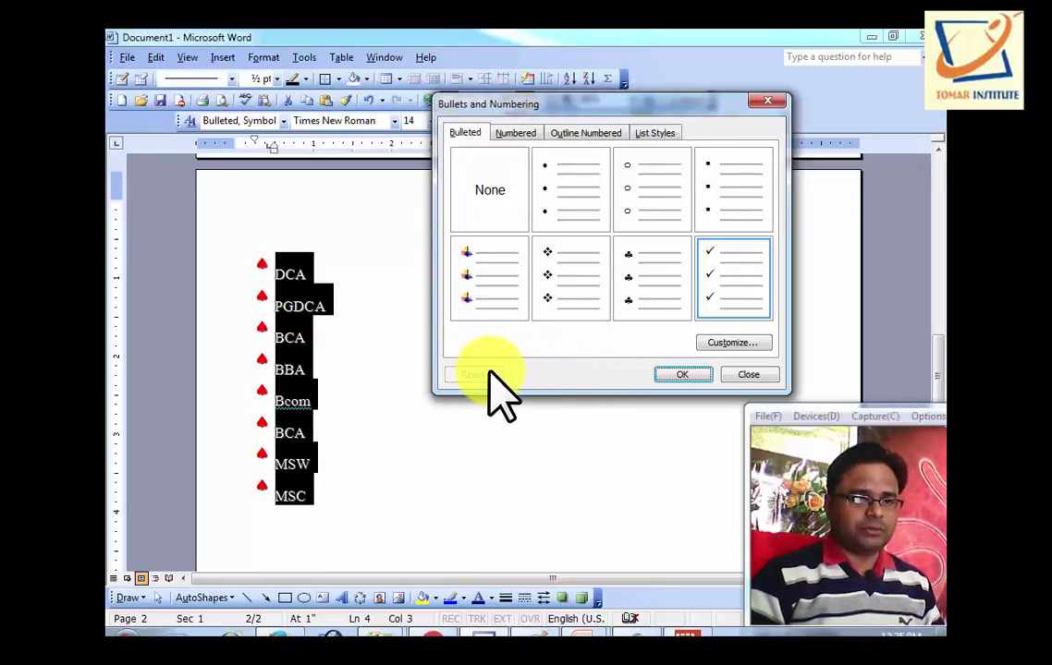
click(518, 134)
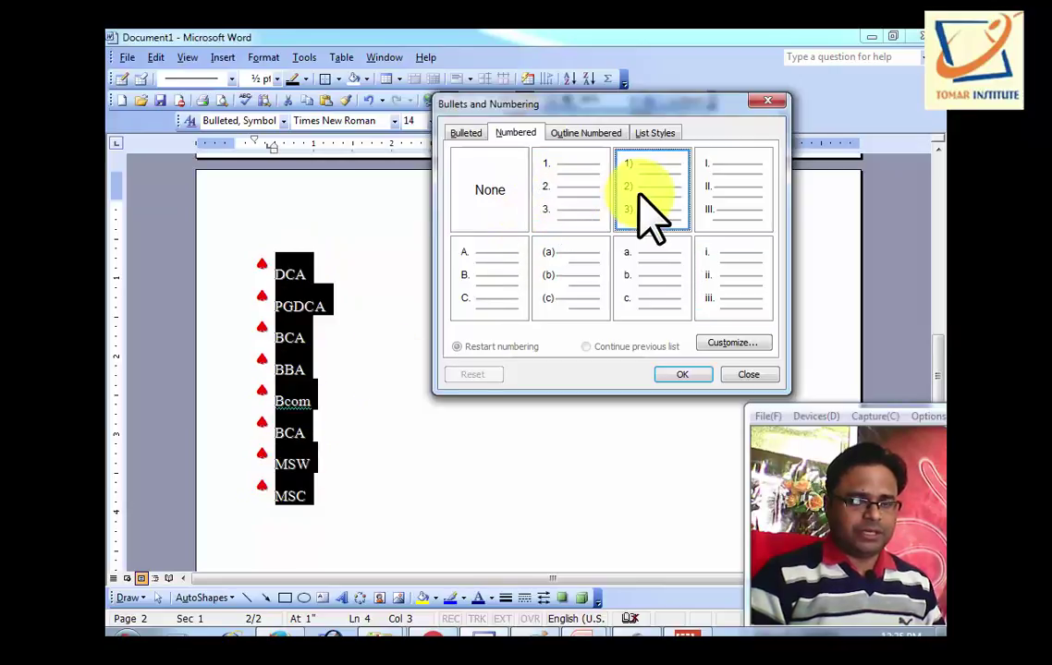
Apply (a) (b) (c) lettering, then renumber the whole course list MSC to DCA as 1) 2) 3)
double_click(564, 291)
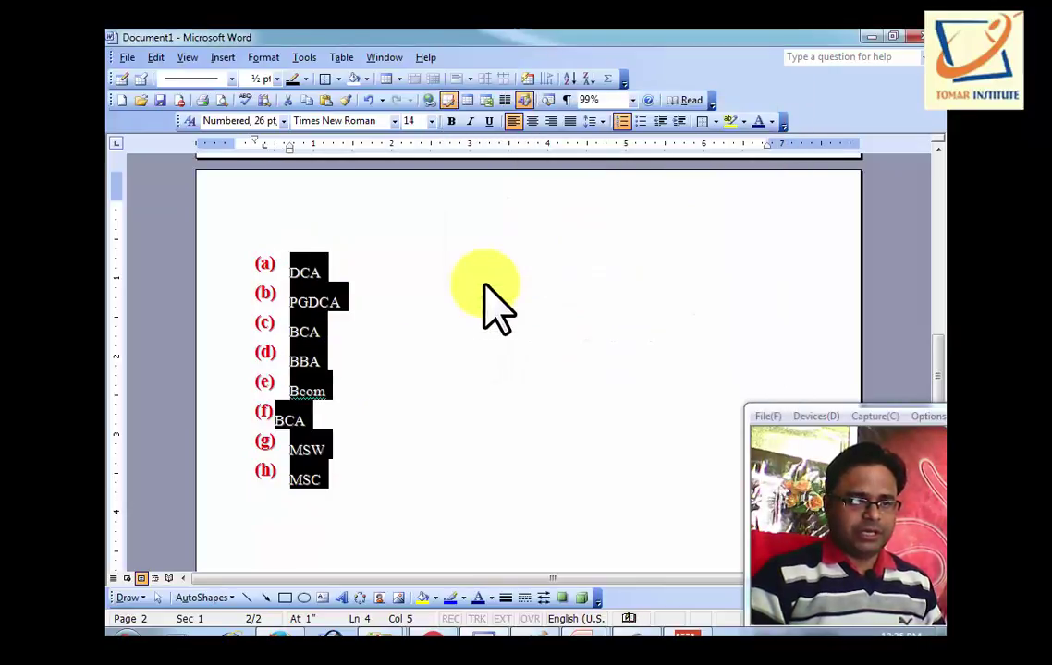
click(482, 294)
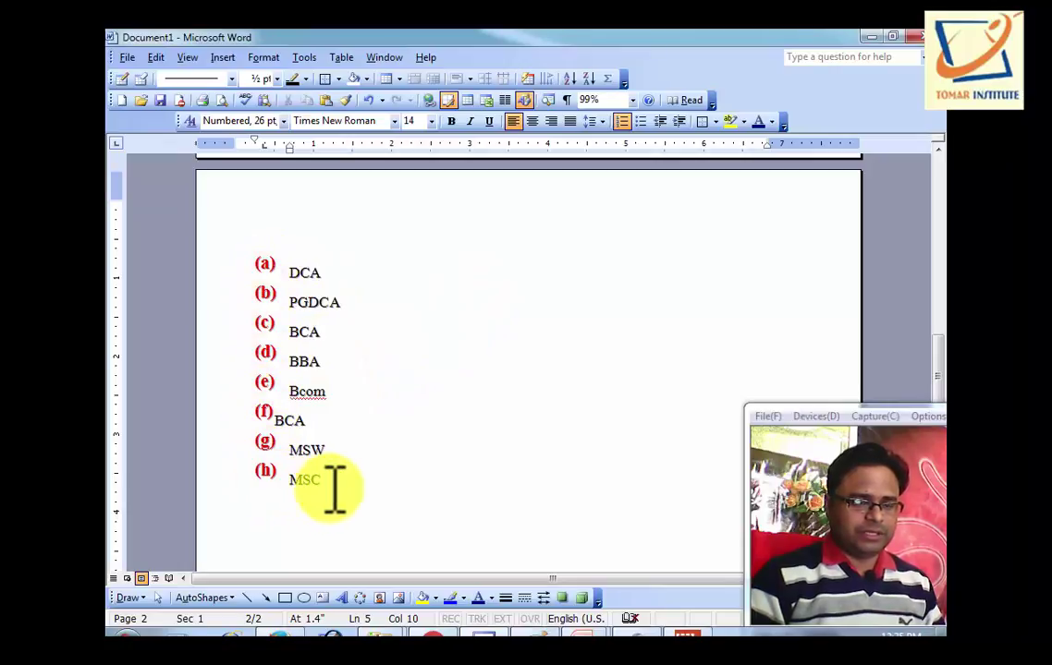
drag(331, 482, 289, 278)
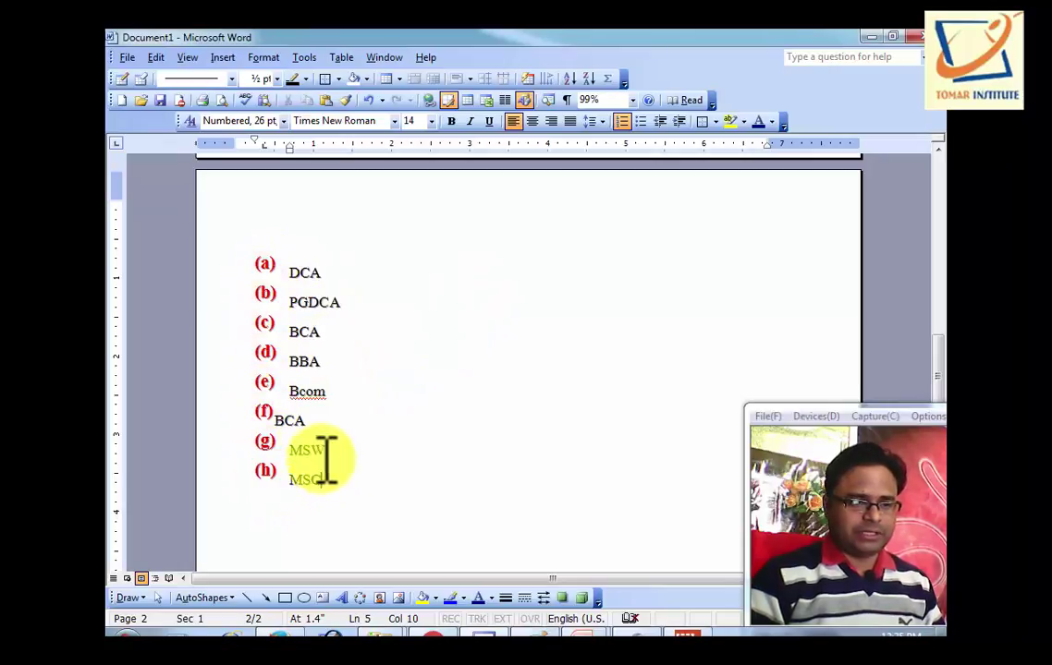
click(261, 59)
click(276, 113)
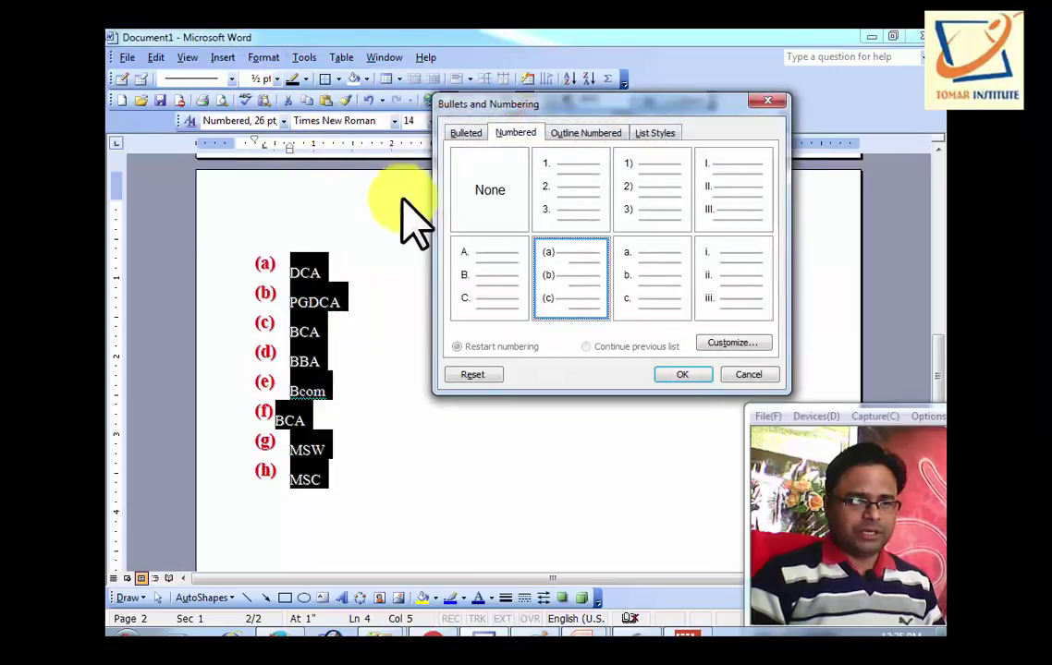
click(593, 212)
click(652, 205)
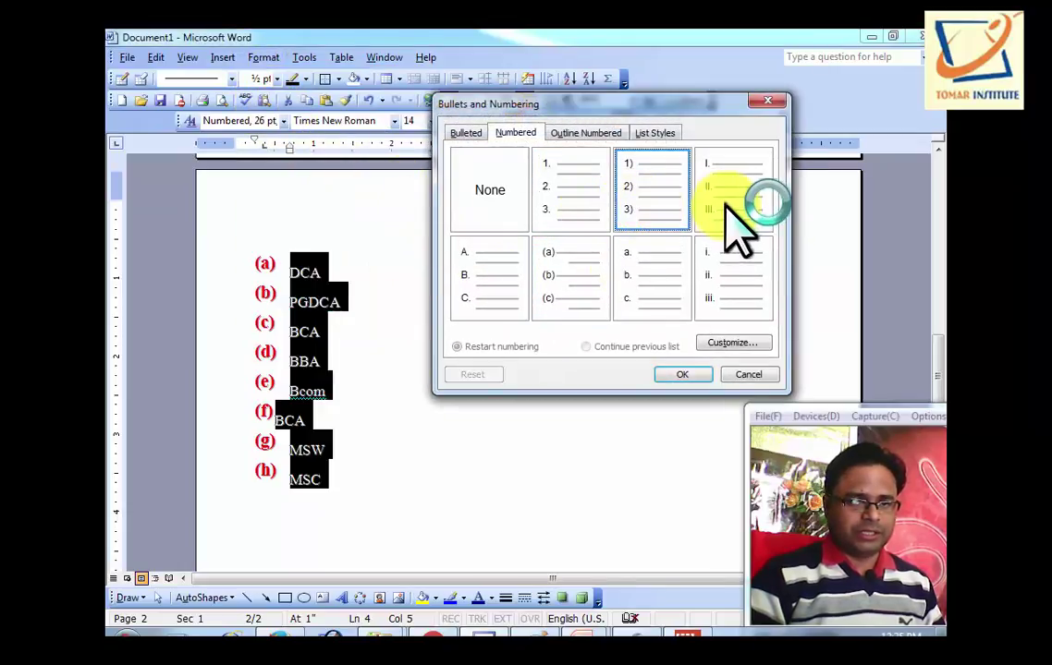
click(686, 374)
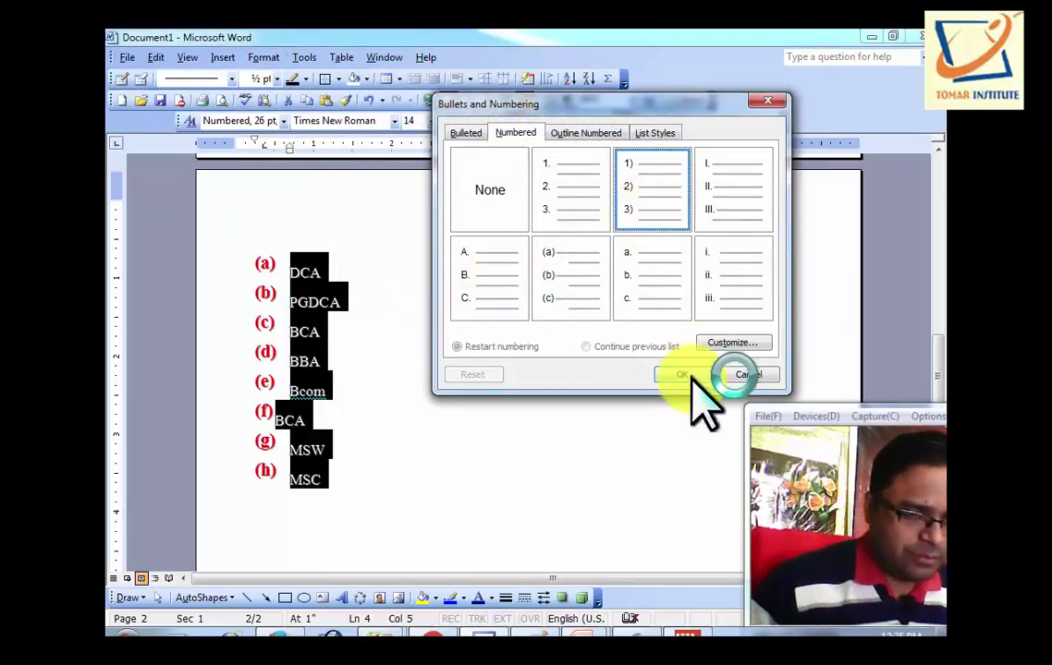
Make the list numbers bold through the numbering's Customize font settings
click(263, 58)
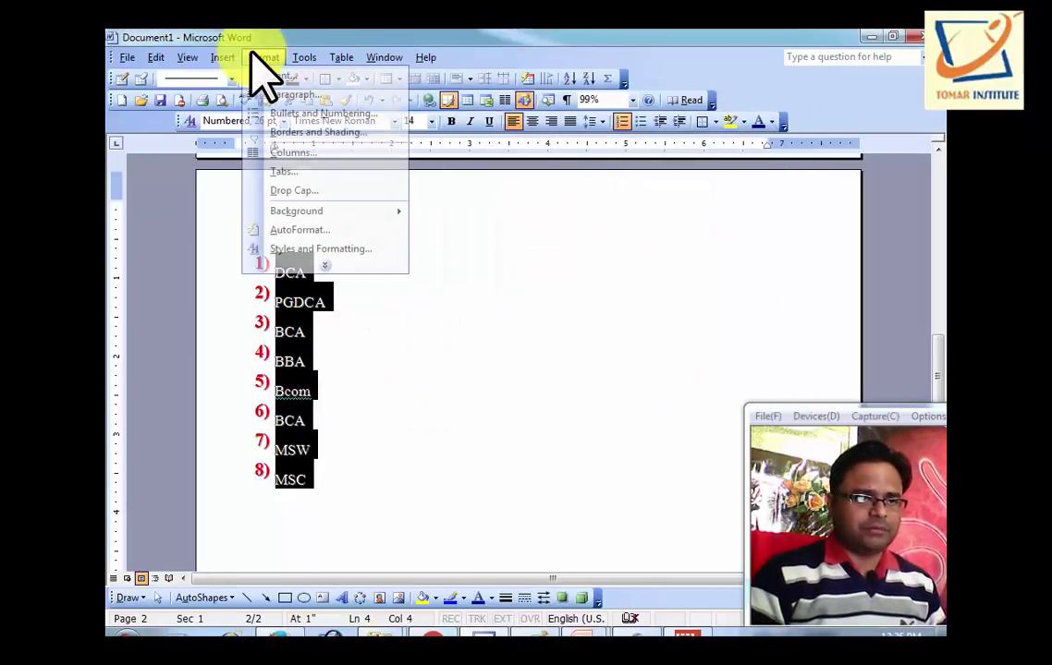
click(286, 113)
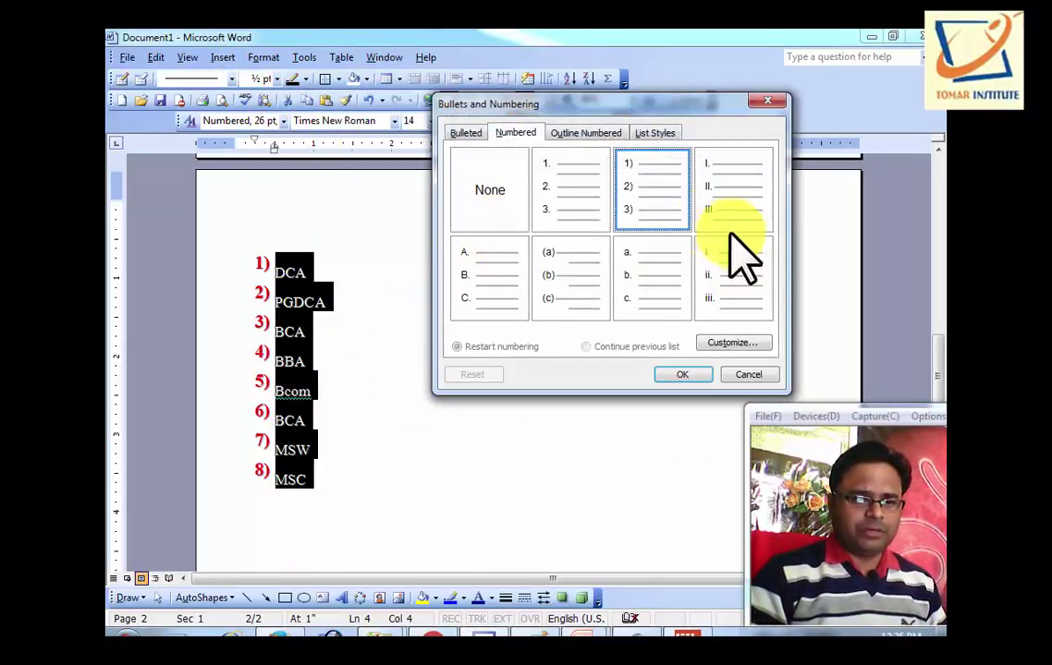
click(716, 343)
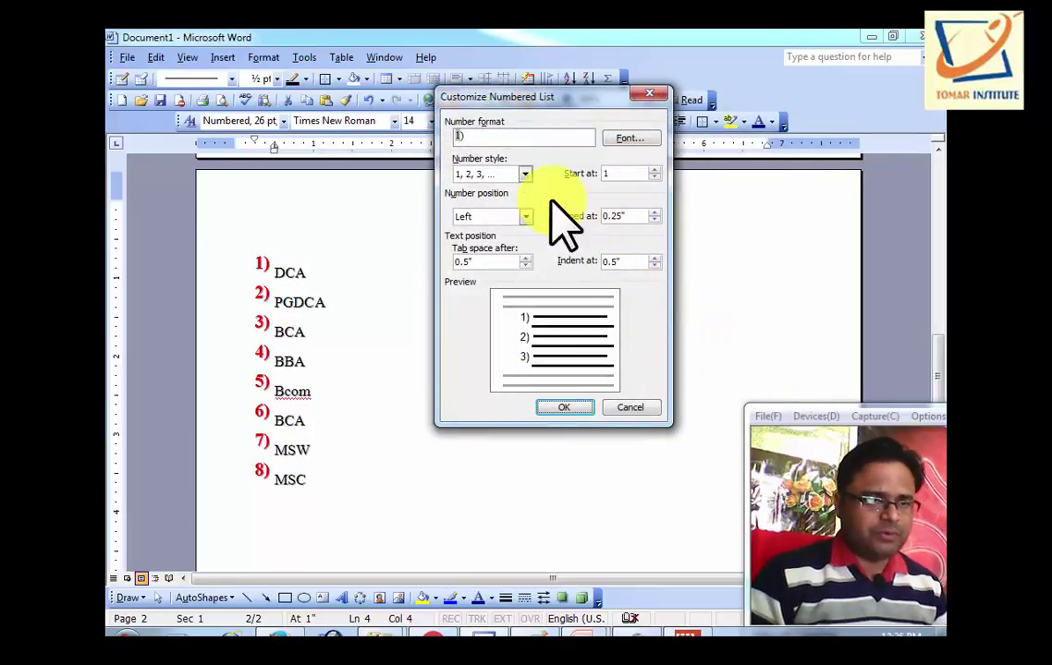
click(628, 137)
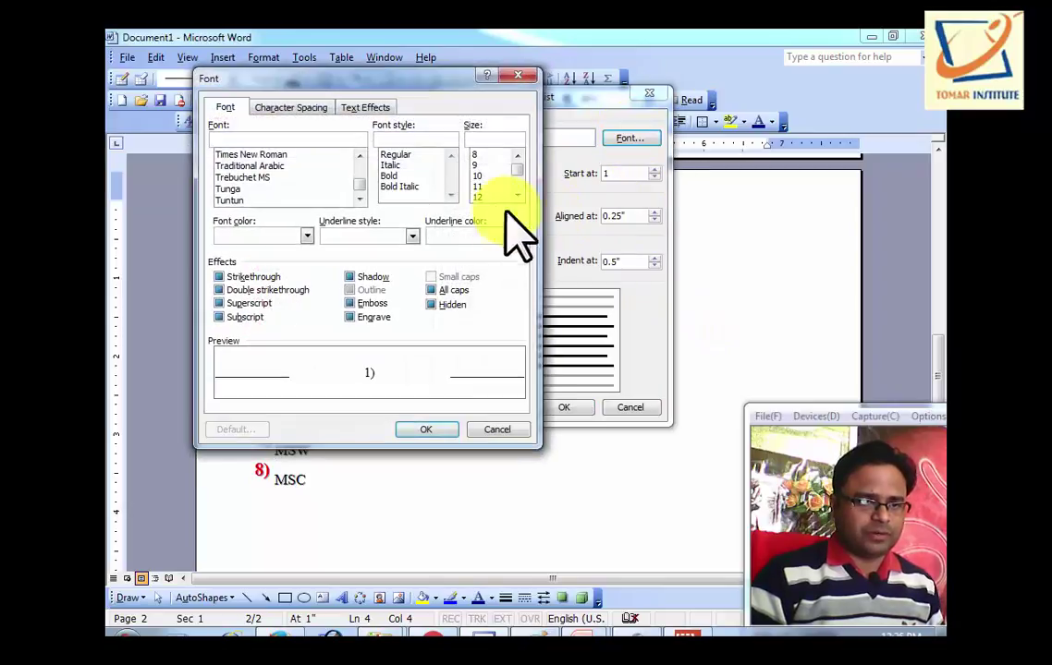
click(438, 176)
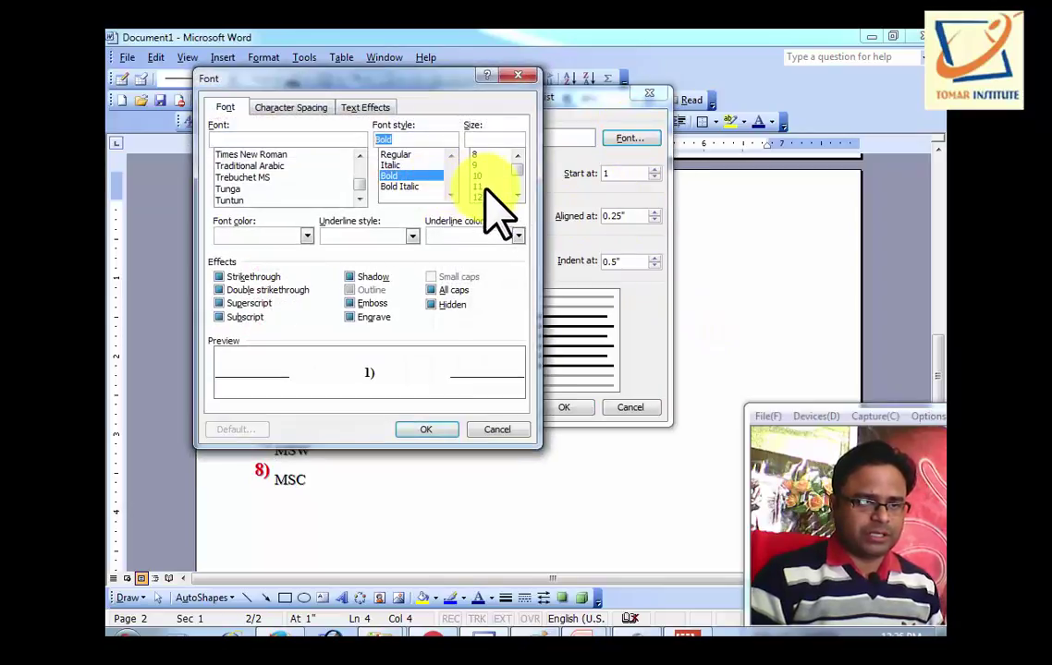
click(426, 430)
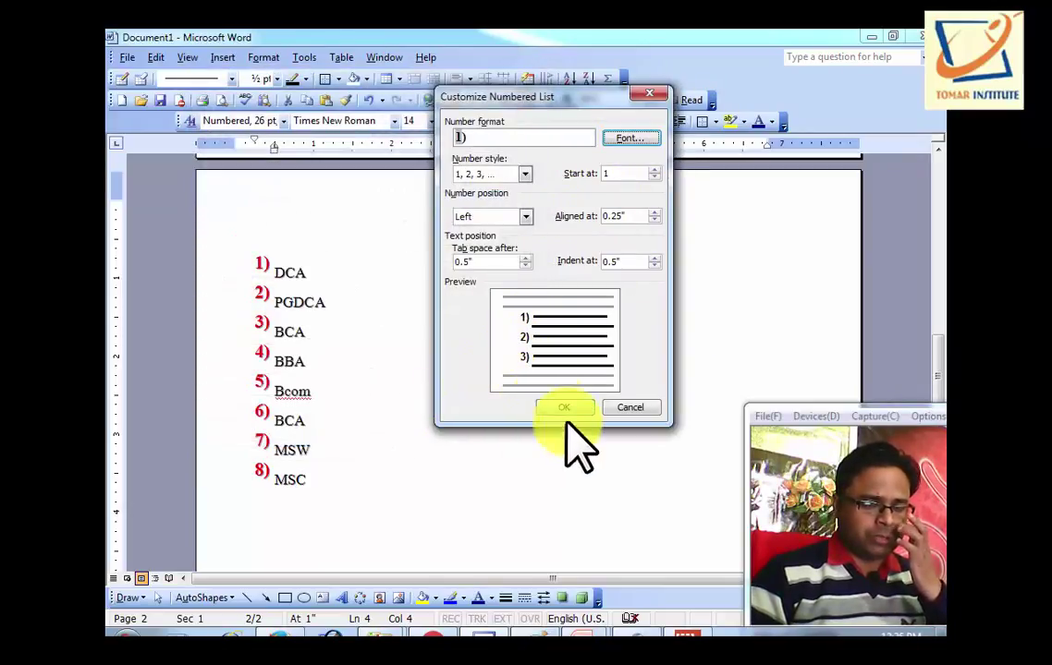
click(563, 410)
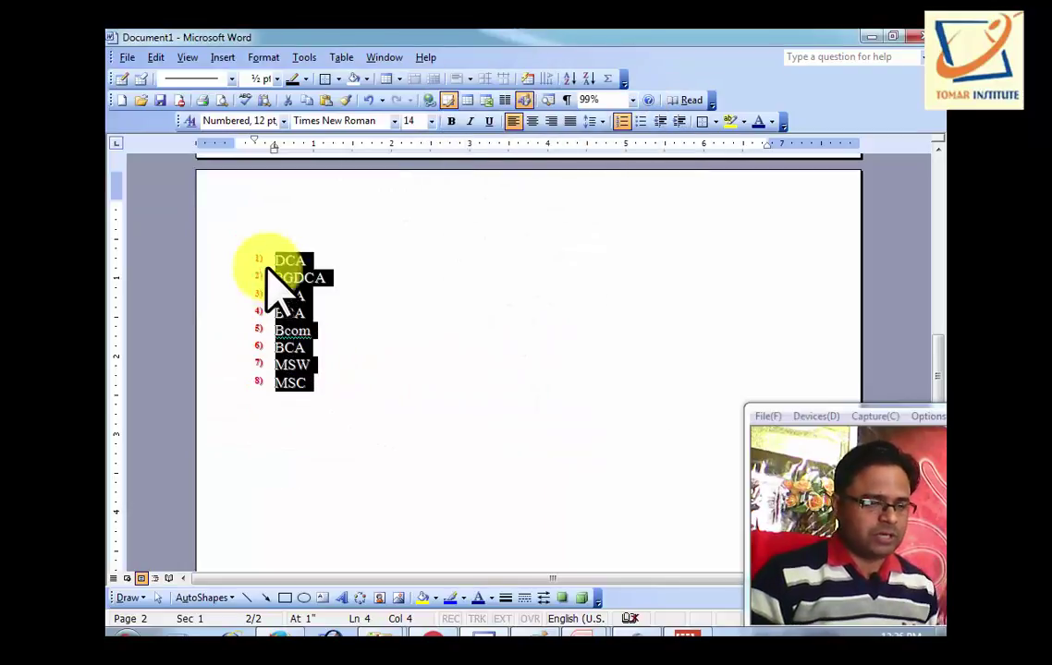
Change the number style to First, Second, Third so the courses read First) through Eighth)
click(264, 58)
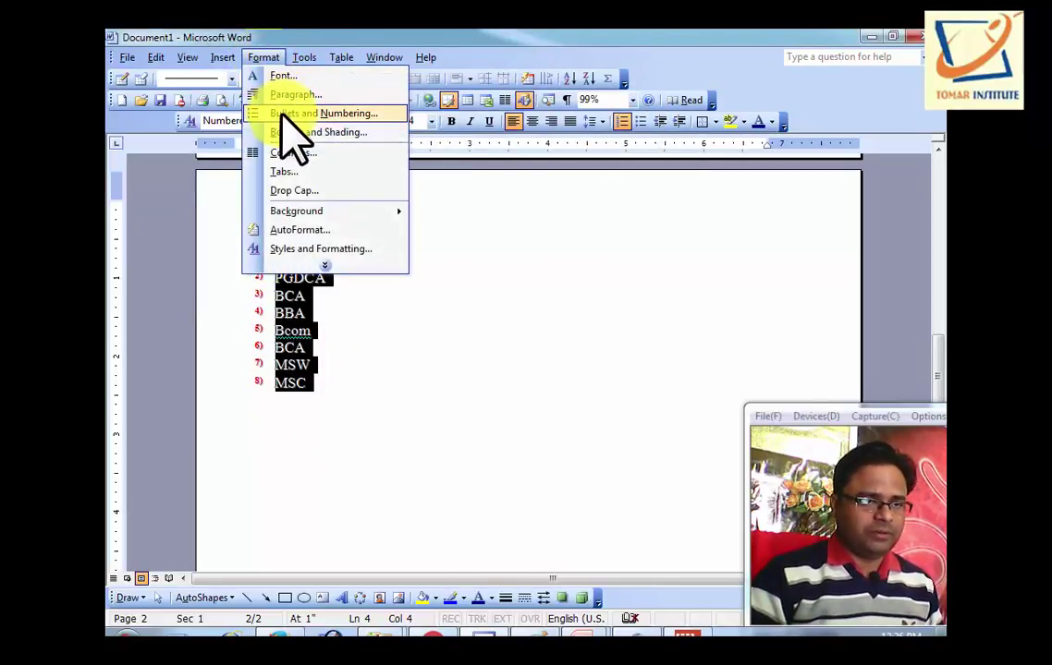
click(285, 115)
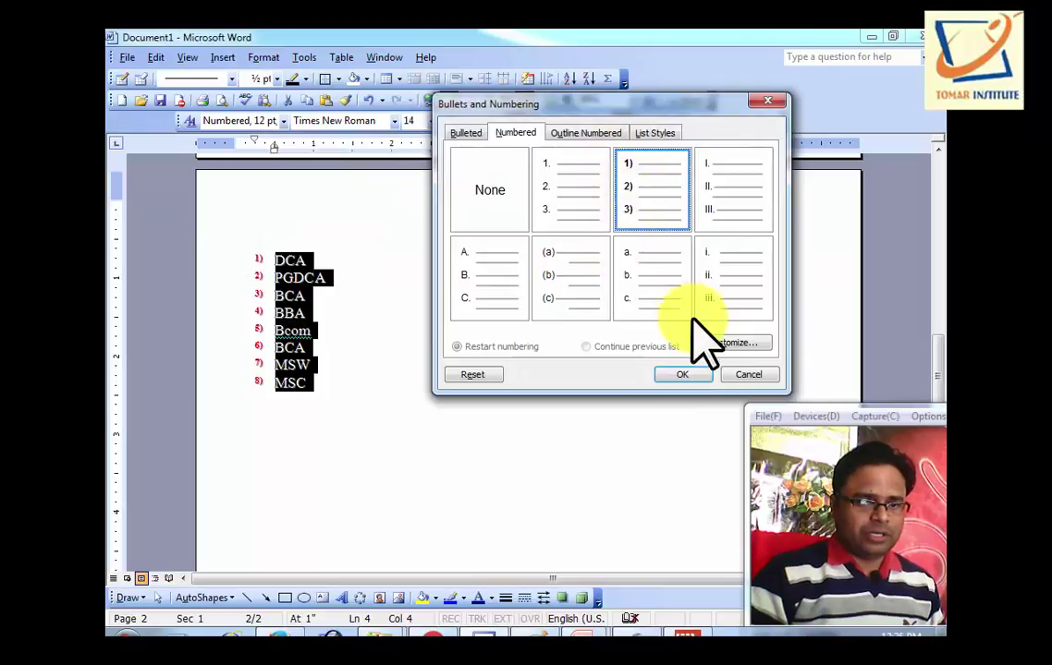
click(733, 343)
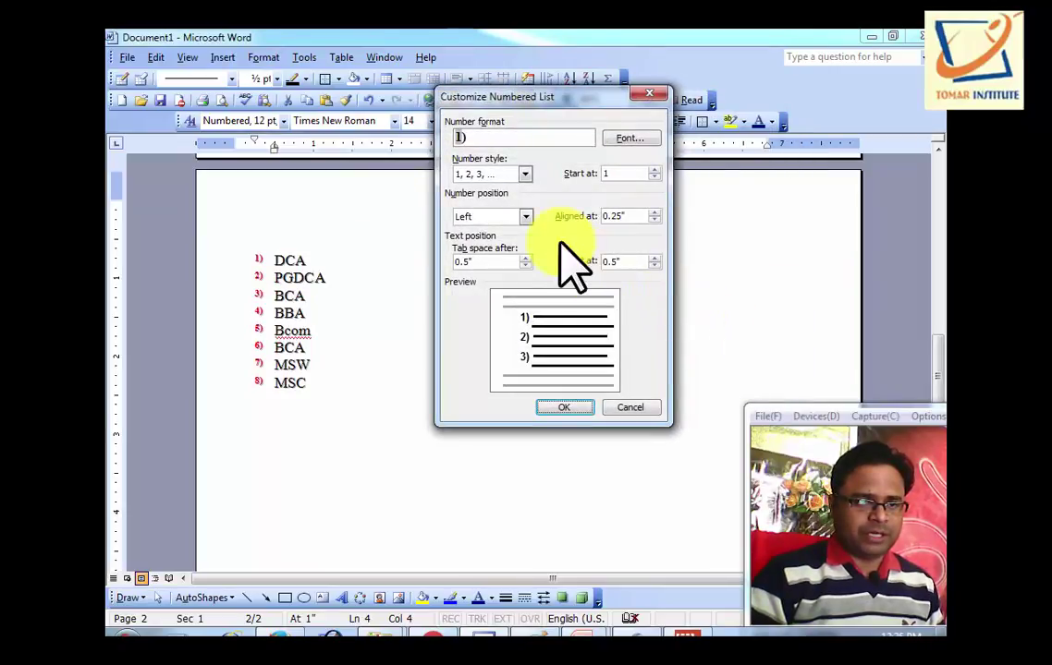
click(524, 175)
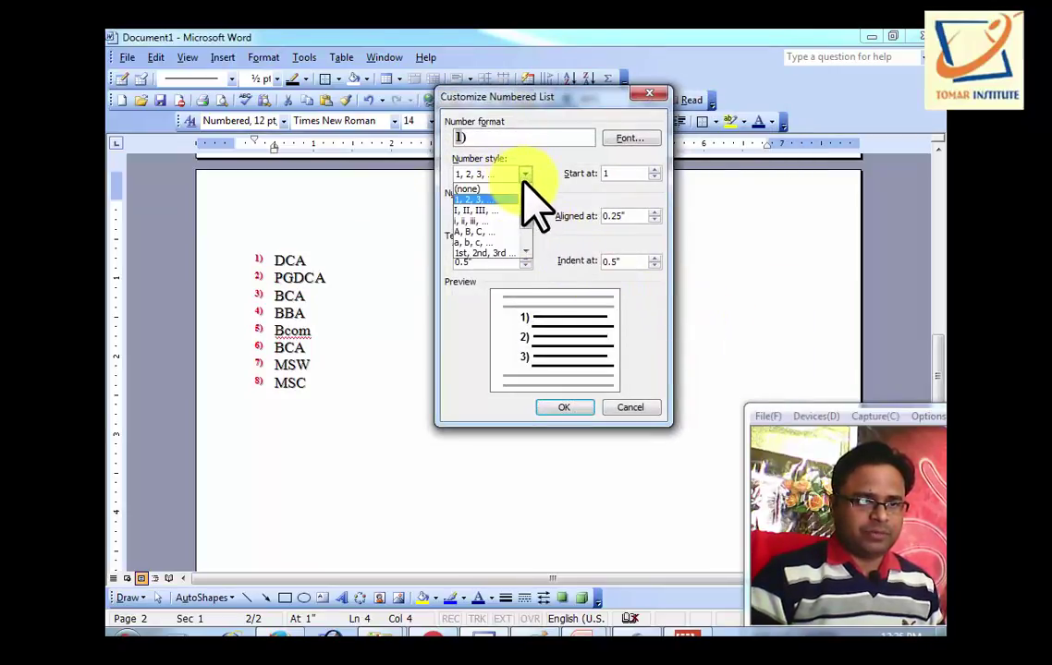
drag(523, 198, 526, 231)
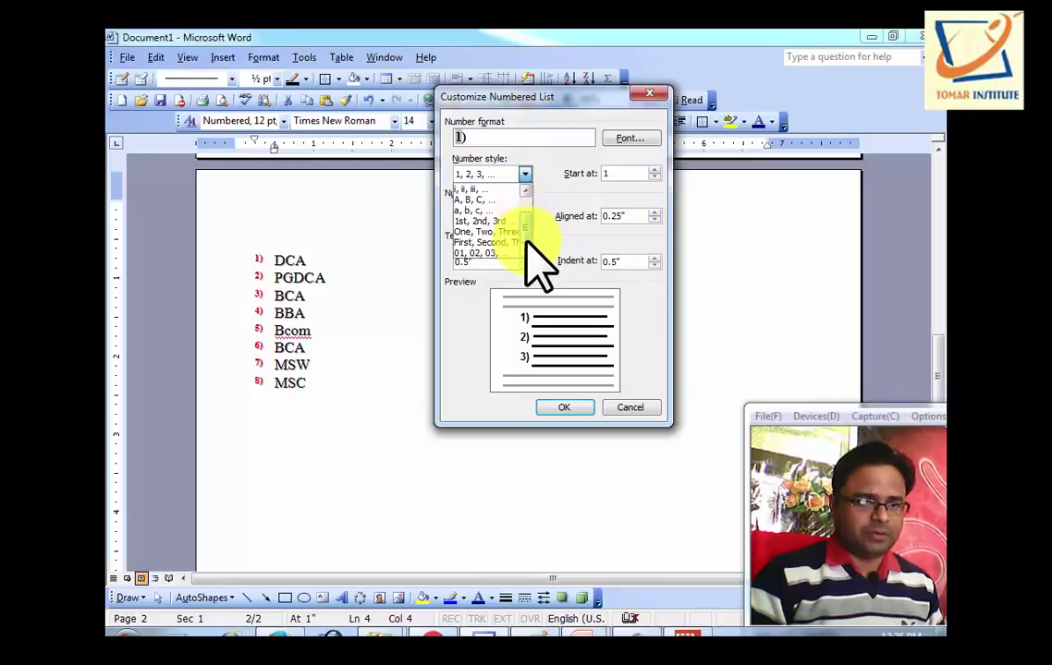
click(509, 242)
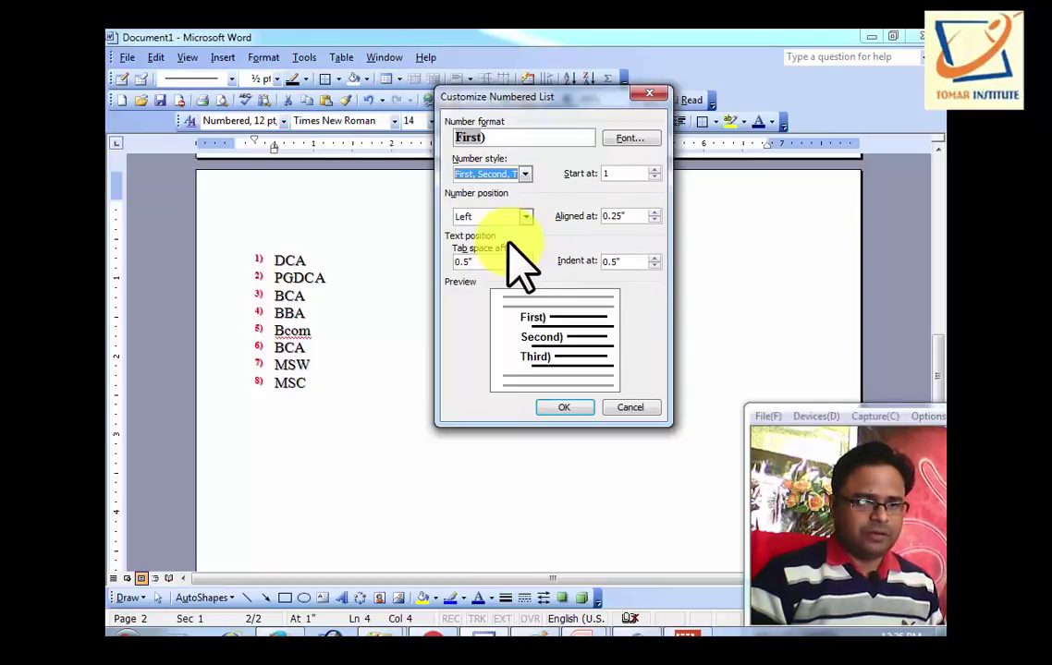
click(563, 408)
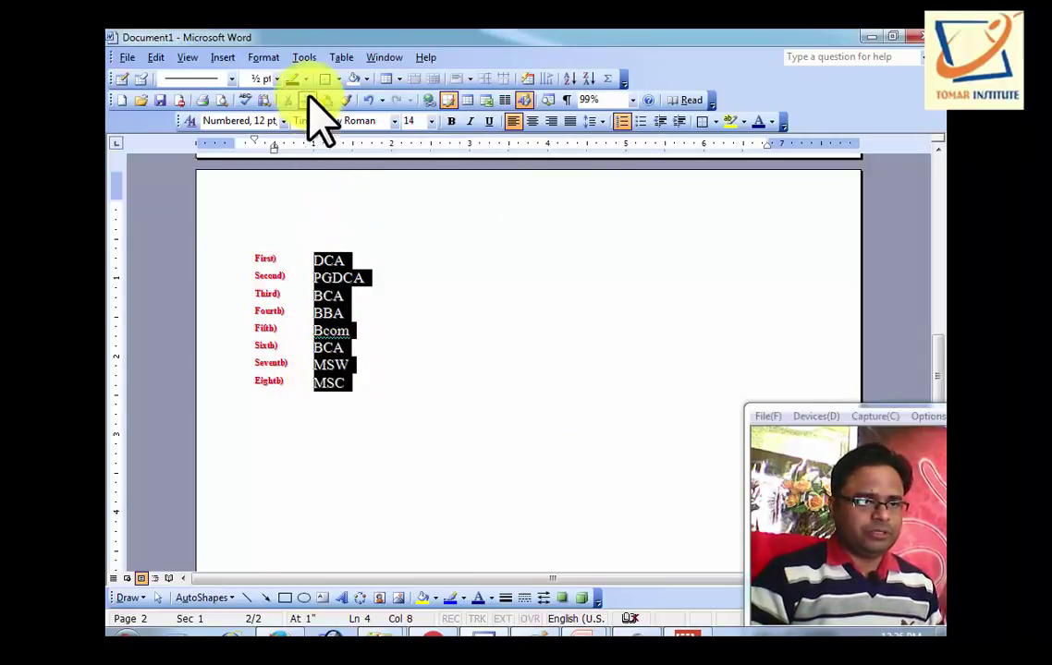
click(266, 59)
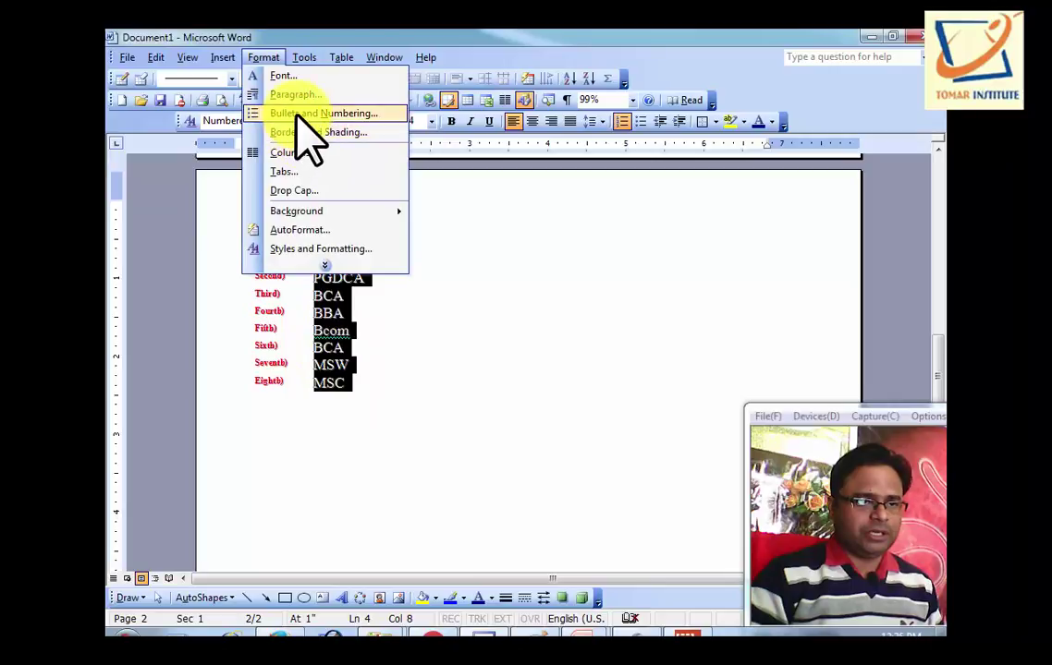
Set the number position to Right in Customize Numbered List, after briefly trying Centered
click(305, 113)
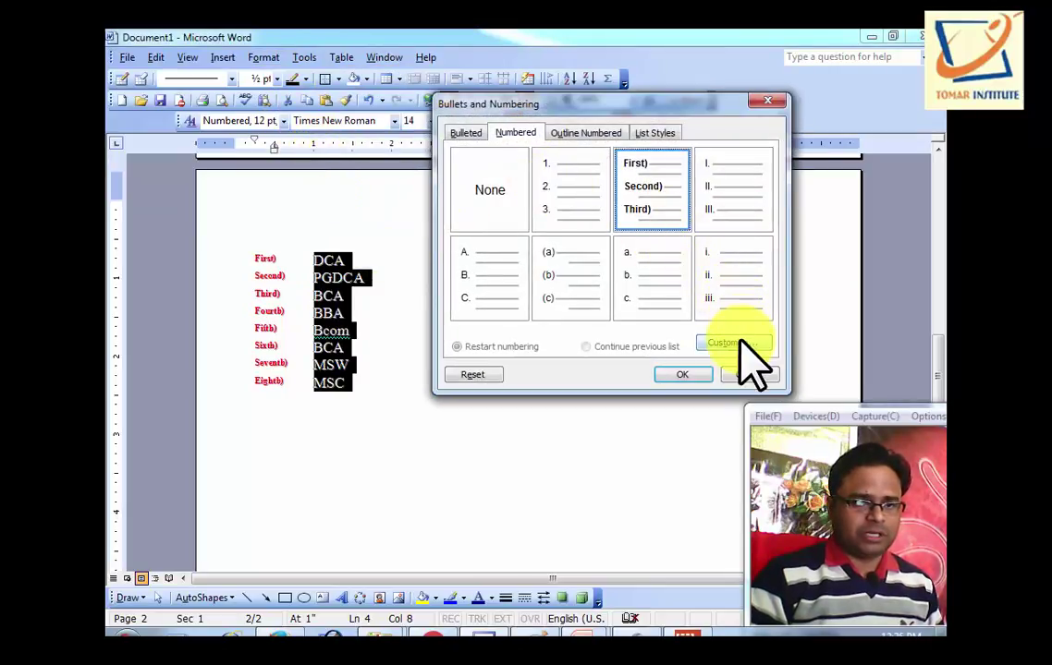
click(741, 345)
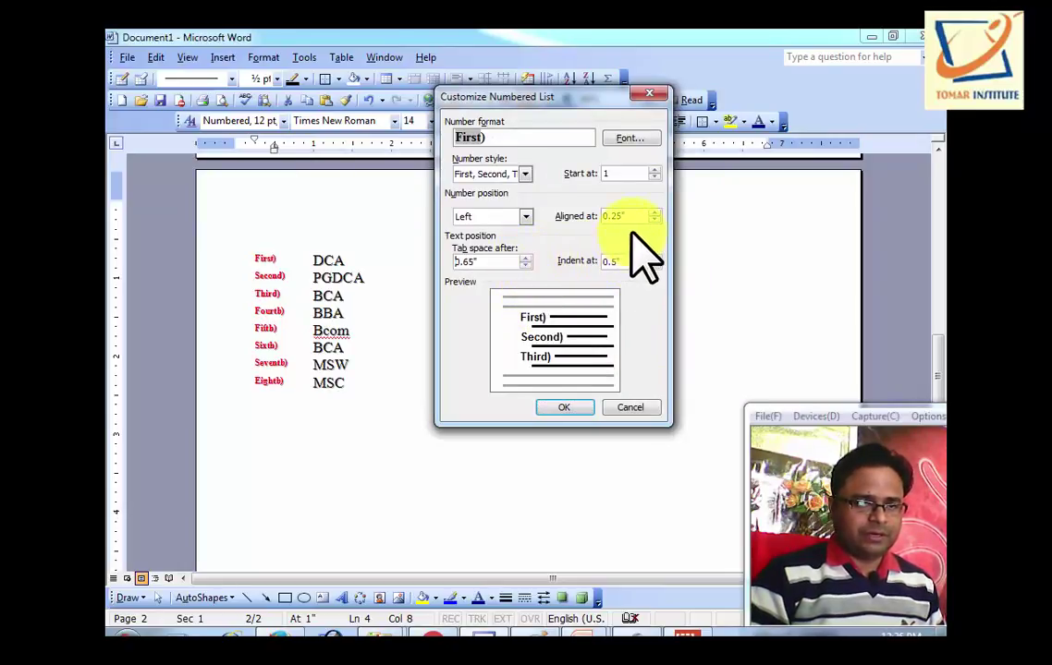
click(523, 216)
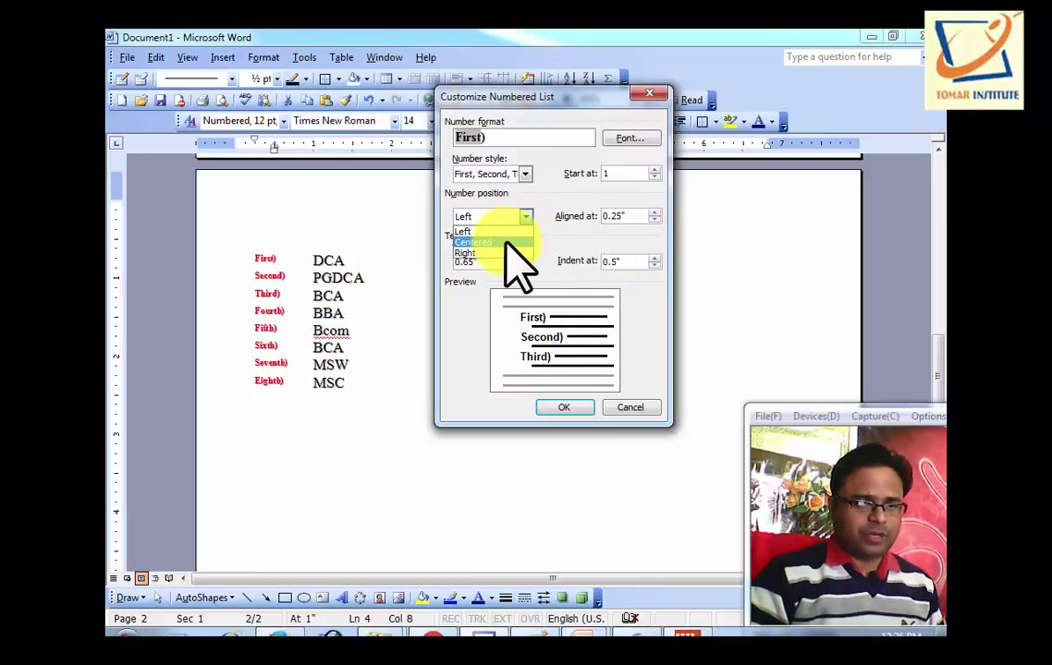
click(507, 239)
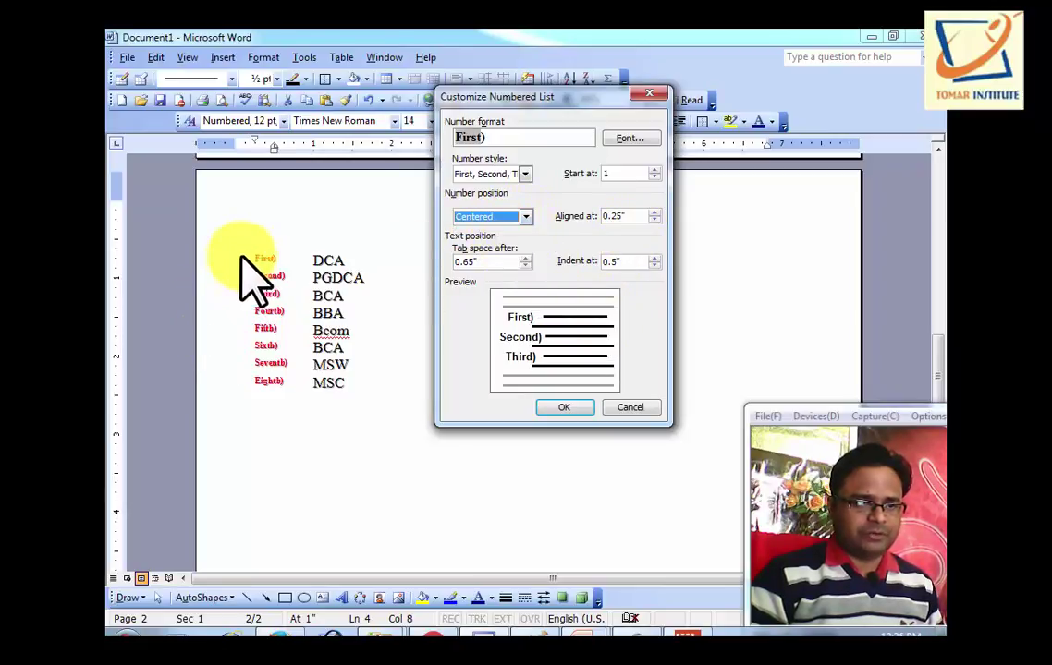
click(500, 218)
click(480, 252)
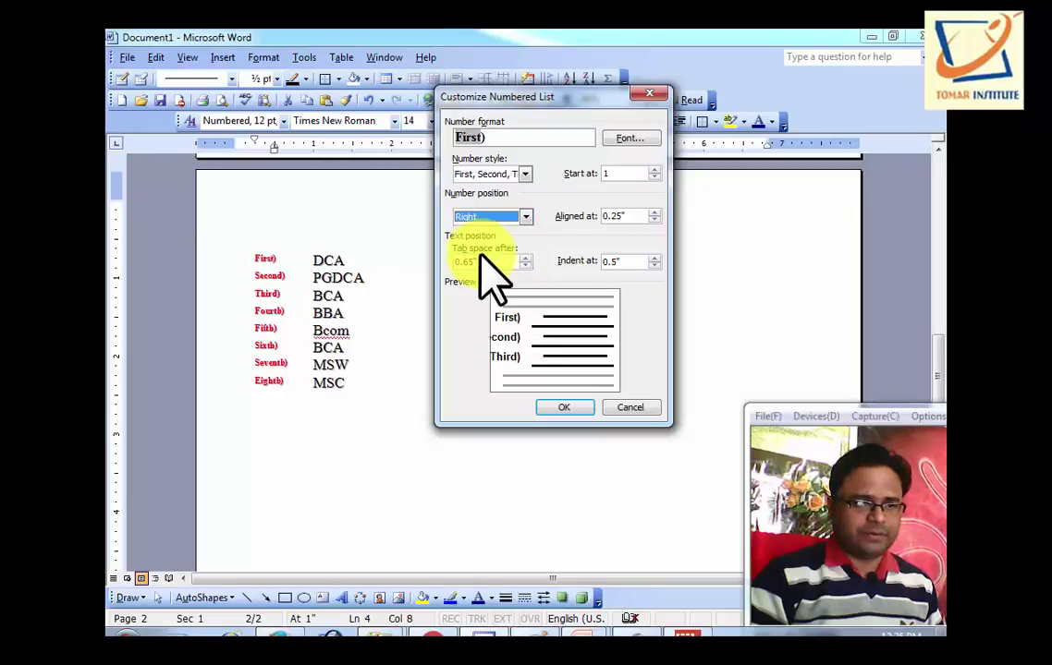
click(562, 409)
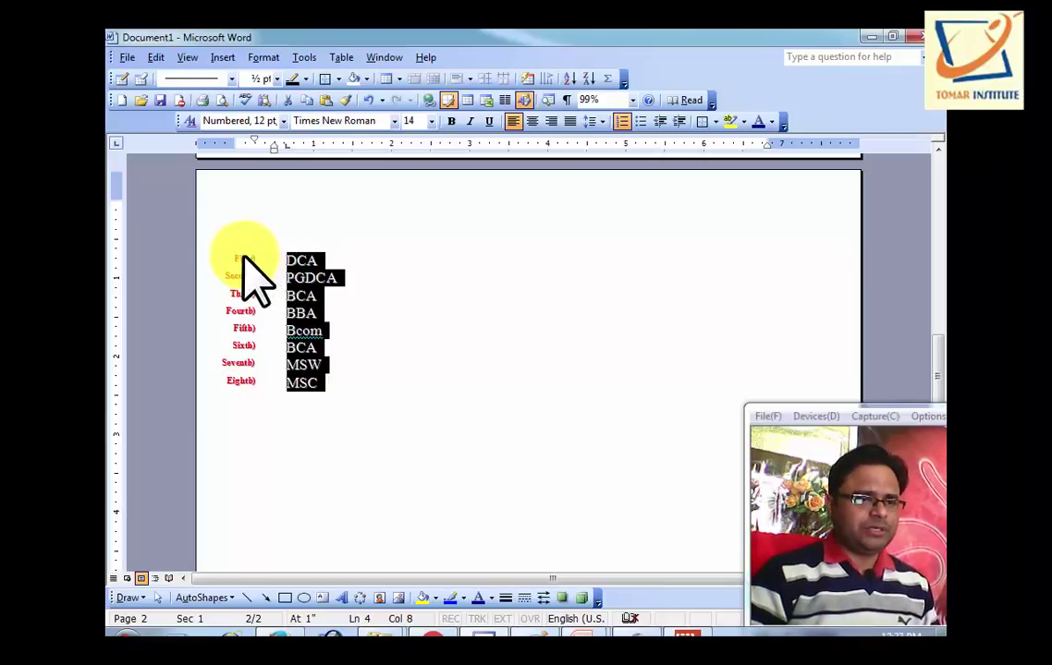
Reopen the numbering customization to check the right alignment and confirm it unchanged
click(264, 57)
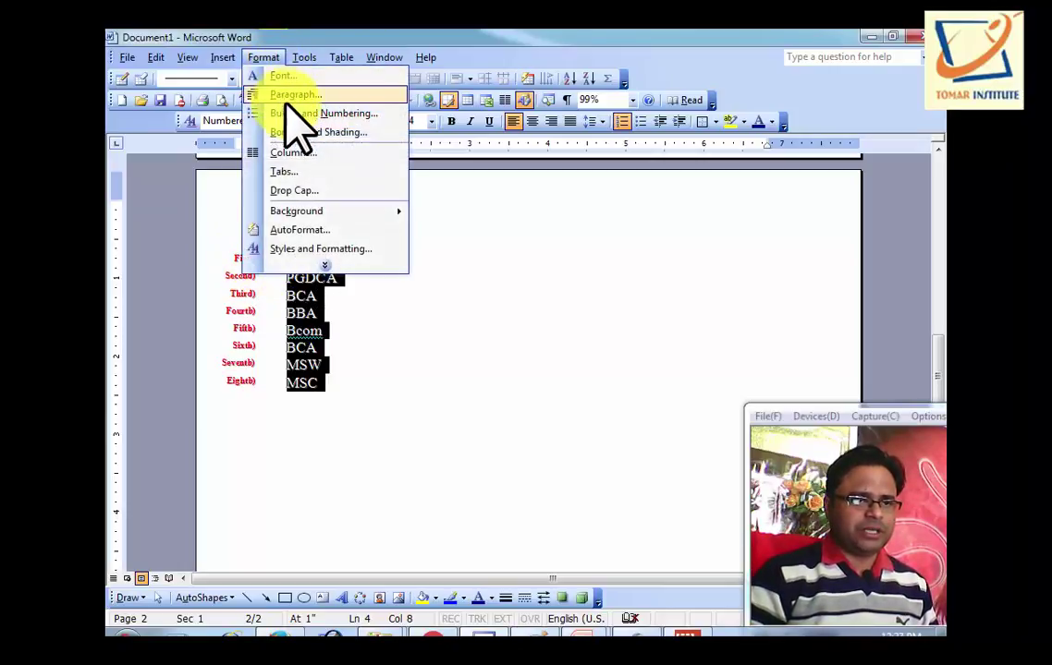
click(296, 113)
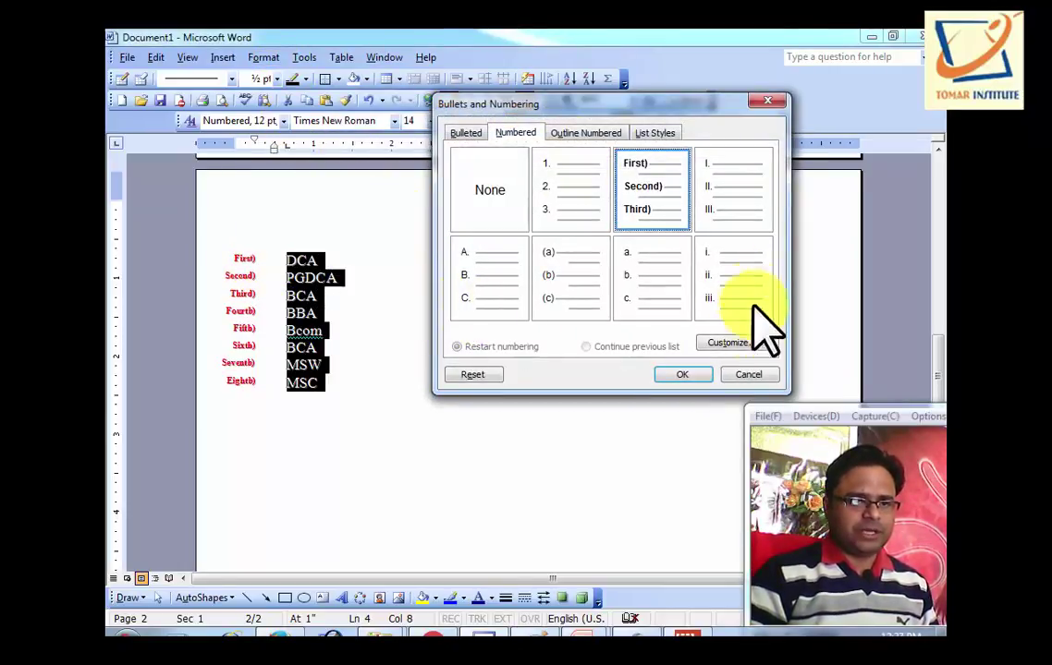
click(738, 338)
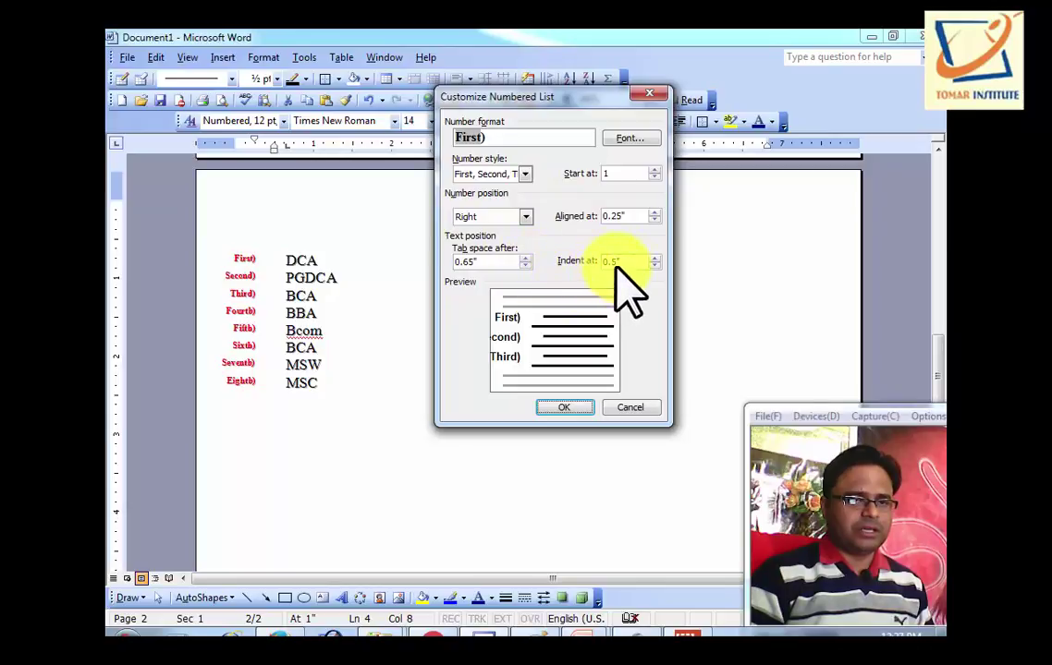
click(564, 408)
Look over the Outline Numbered styles, then cancel the dialog without changes
click(260, 58)
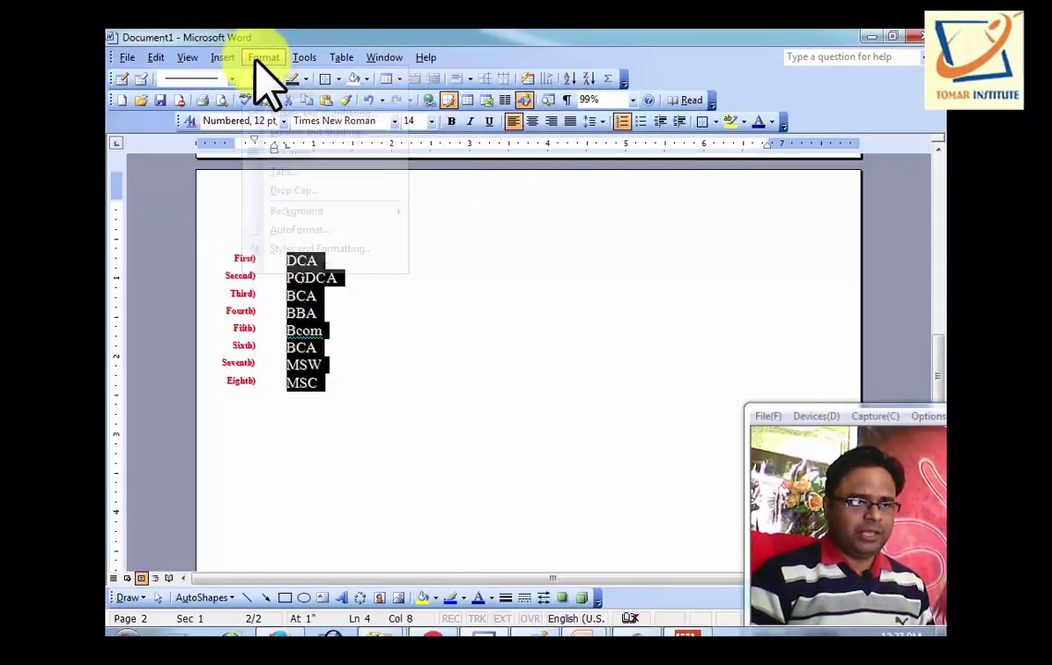
click(282, 110)
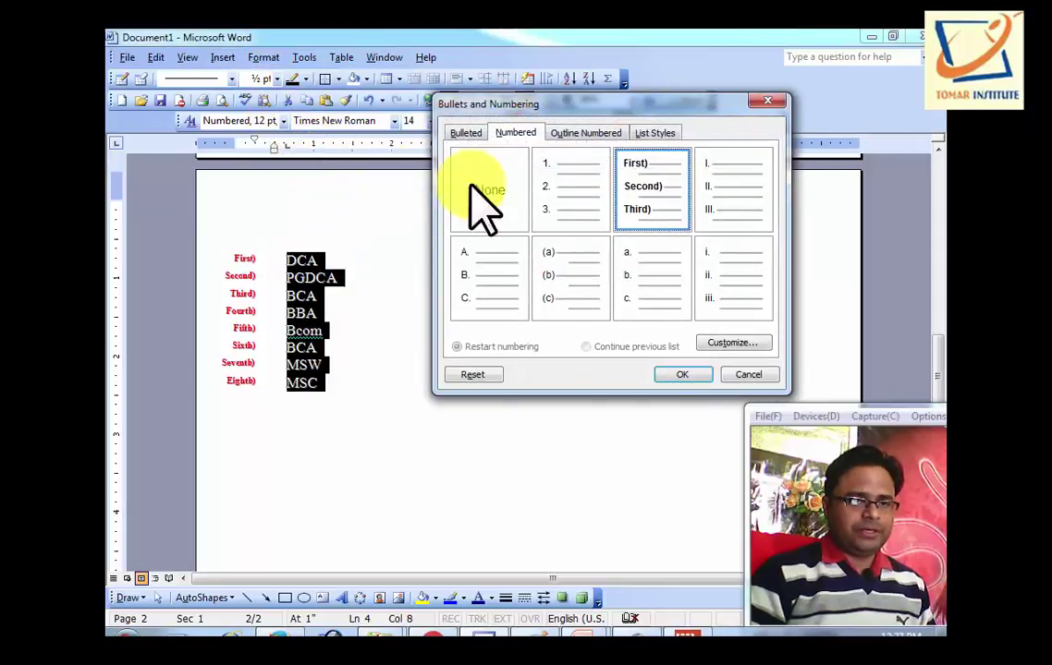
click(571, 137)
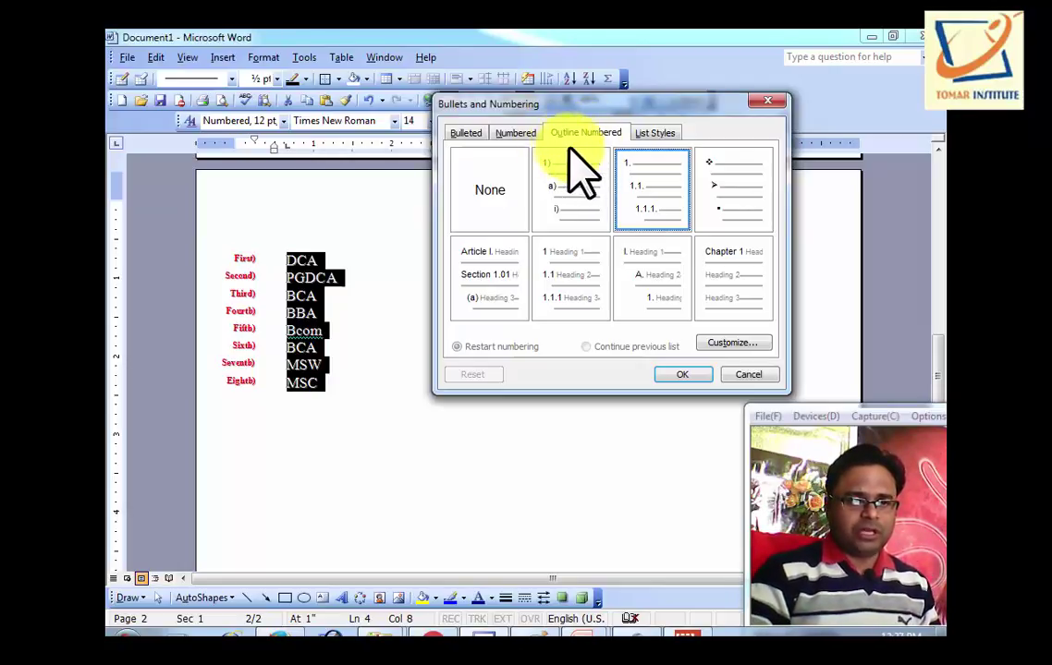
click(741, 381)
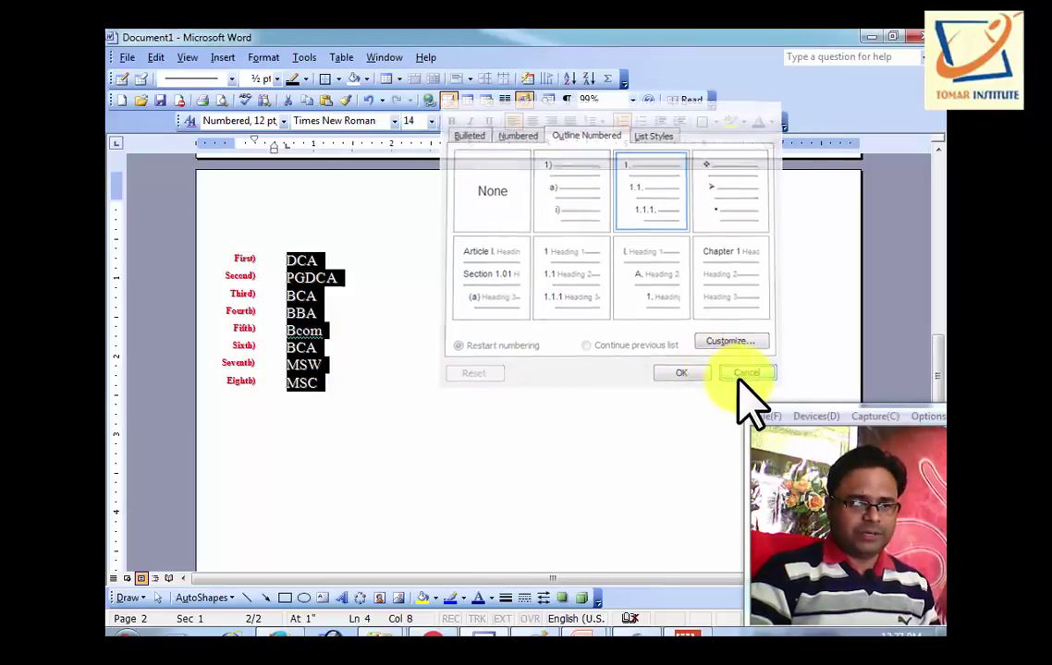
Select the course list DCA to MSC and set its numbering to None
click(407, 271)
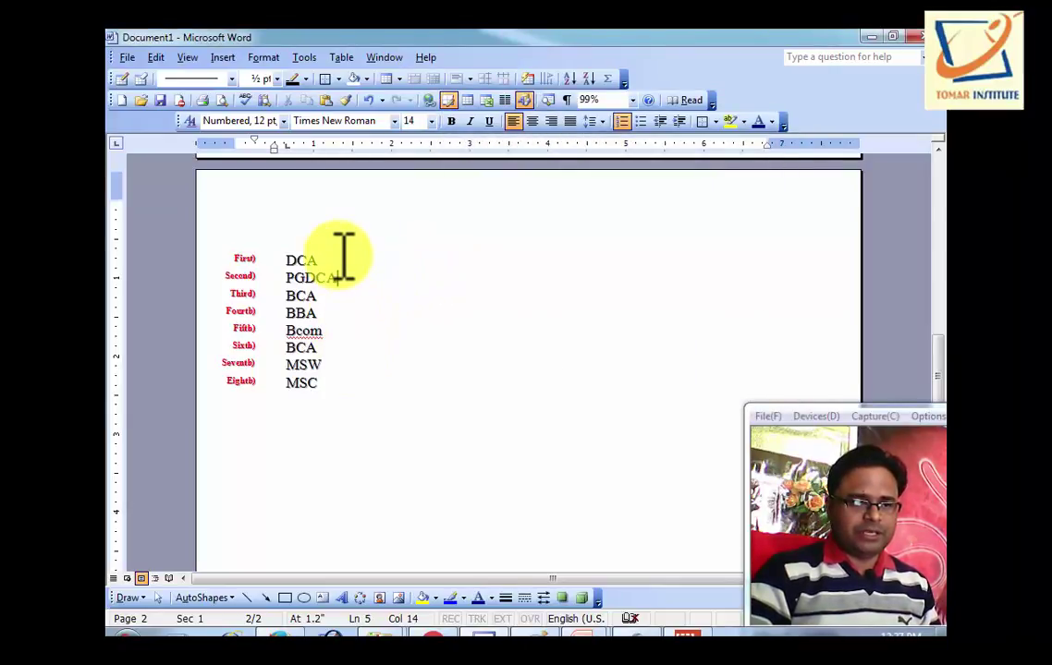
drag(325, 381, 282, 258)
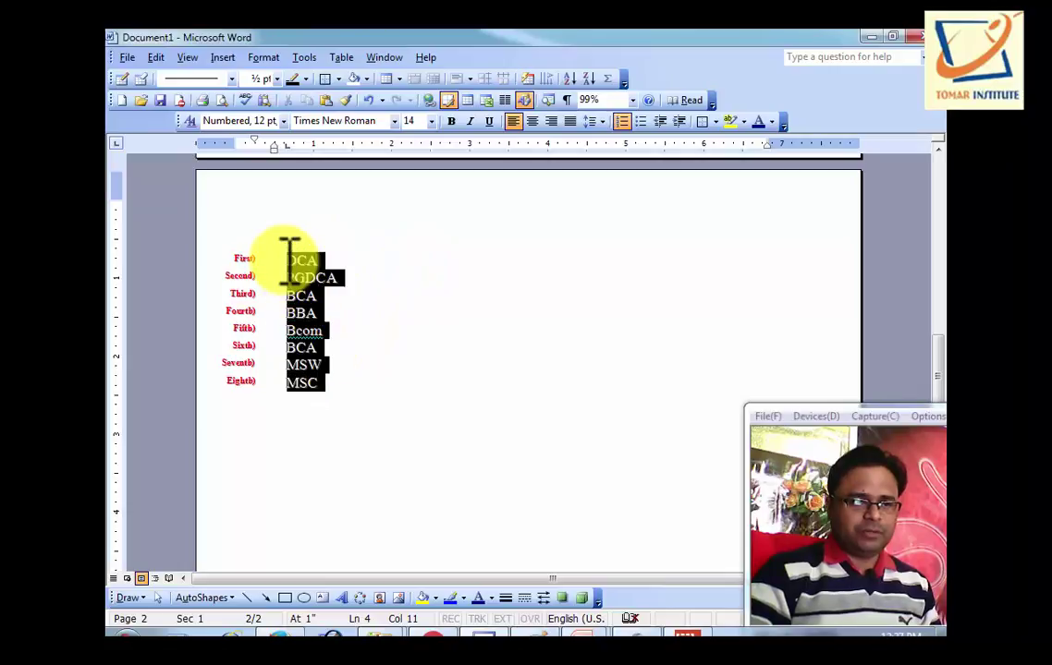
click(264, 58)
click(283, 109)
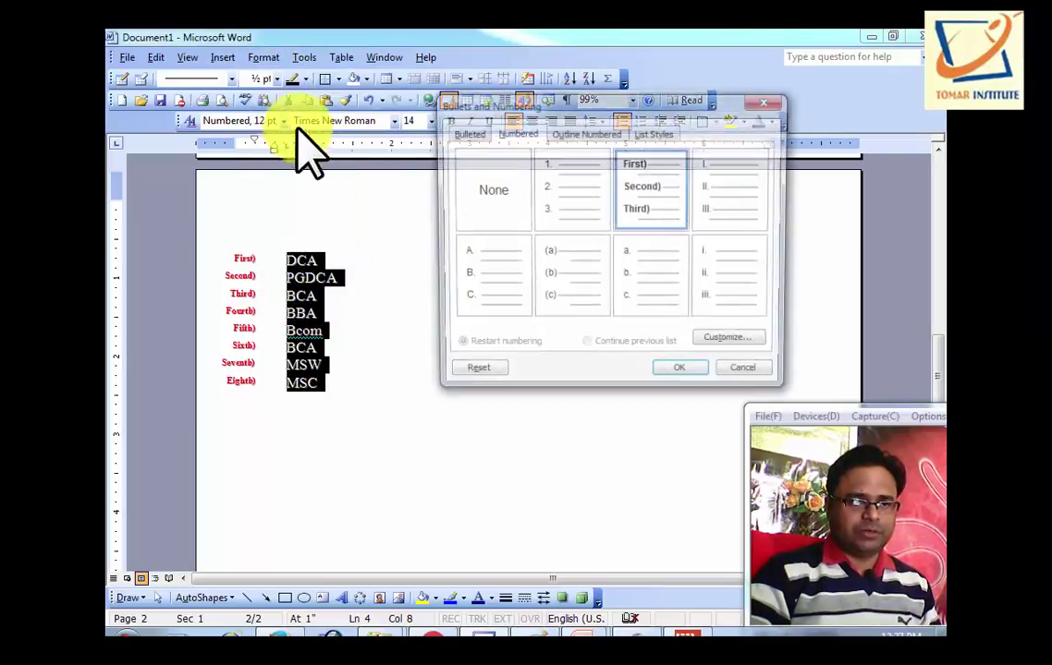
click(453, 194)
click(682, 374)
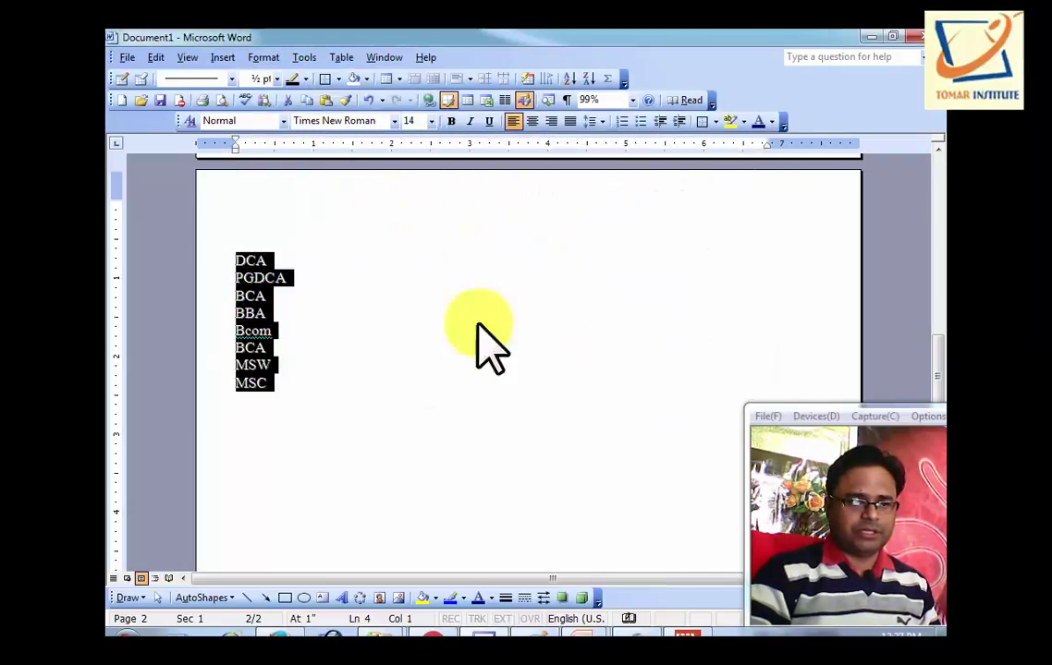
click(322, 260)
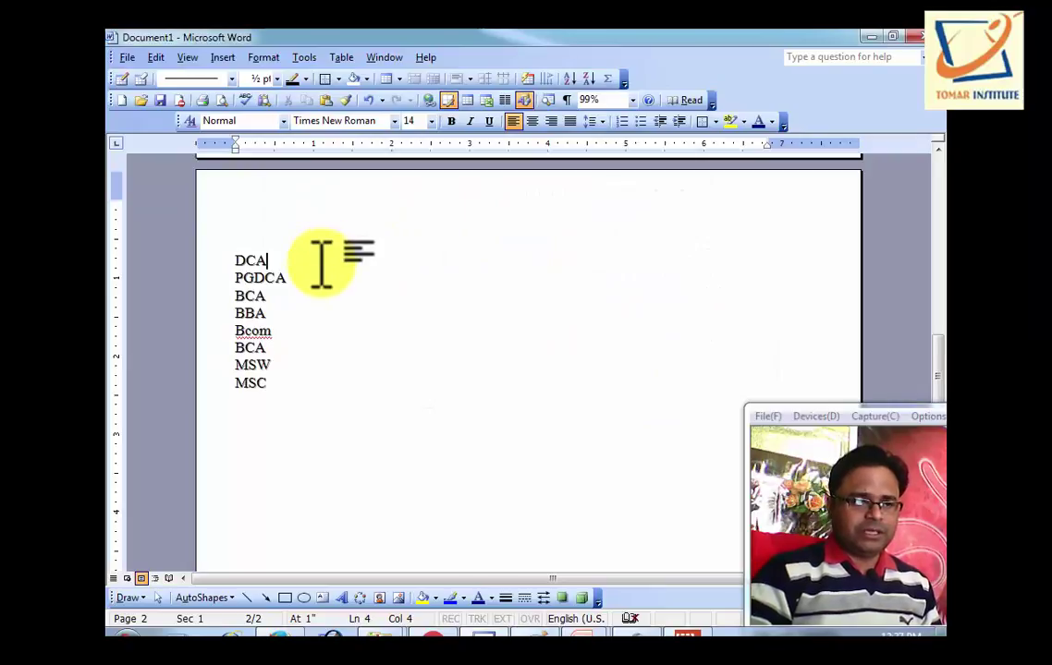
Add Fundamental Of Computer, PC Package and MS Access on new lines under DCA
key(Return)
text(Fundamental Of Computer)
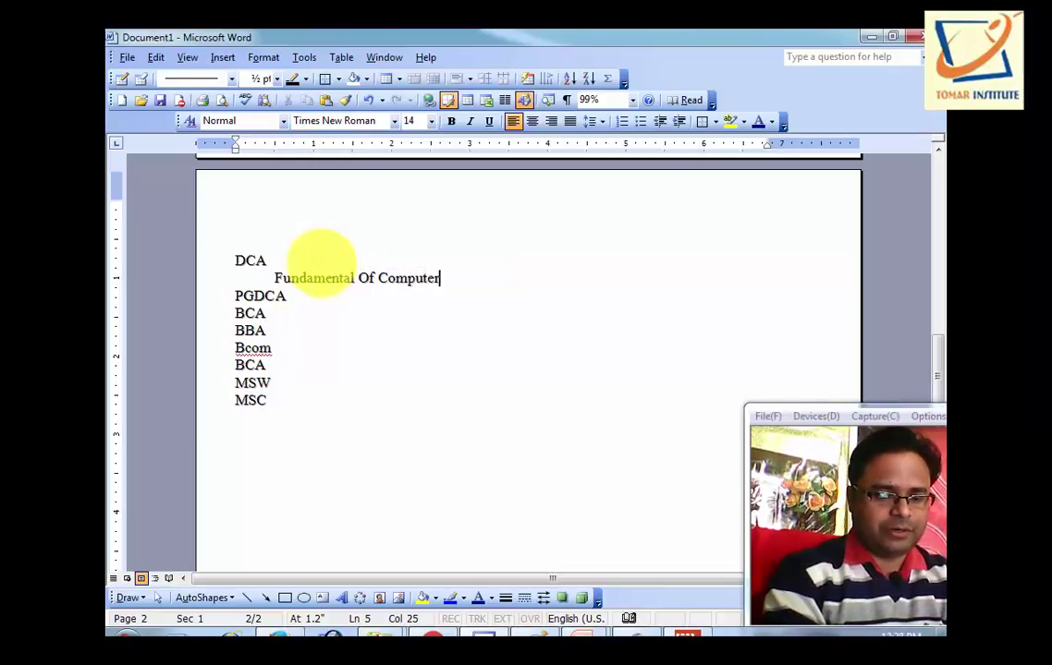
key(Return)
text(PC Package)
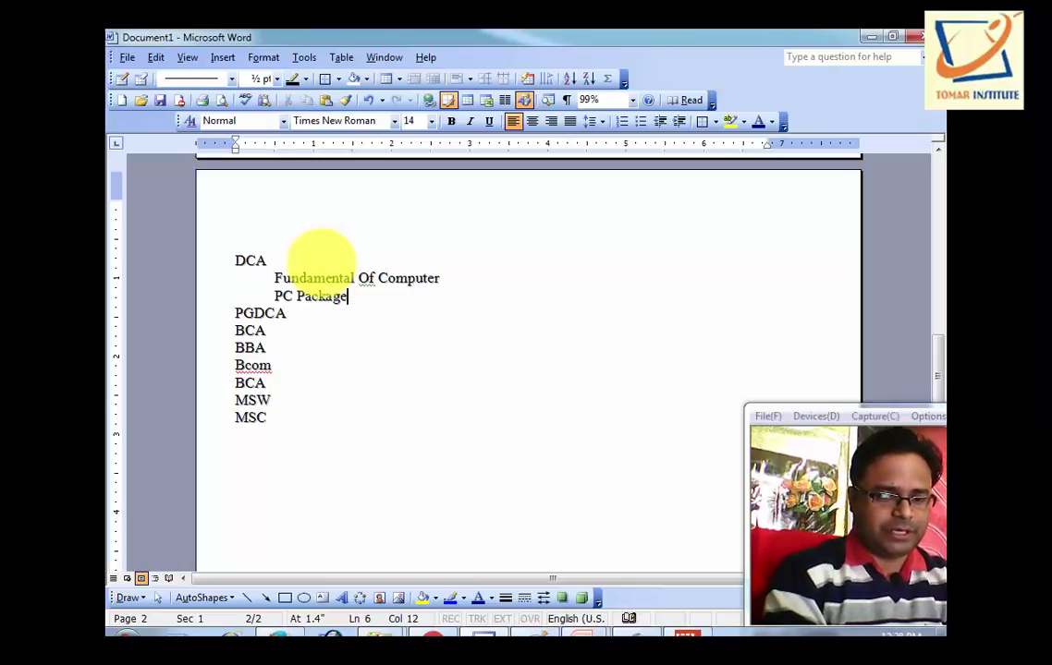
key(Return)
text(MS Access)
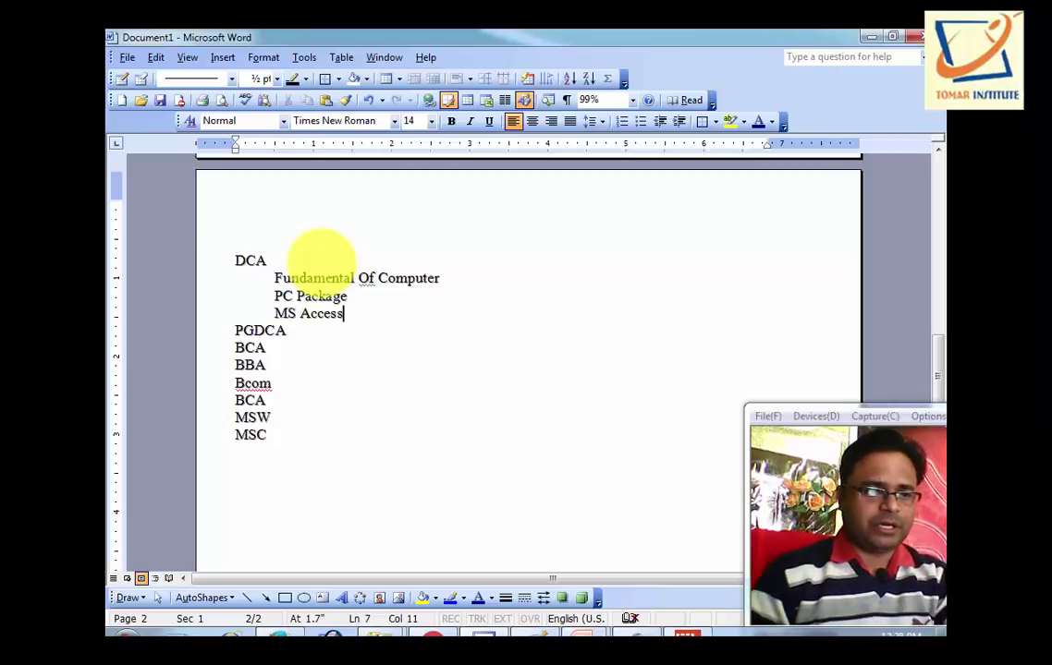
Copy the three subjects and paste them under PGDCA, ready to add Operating System
click(357, 323)
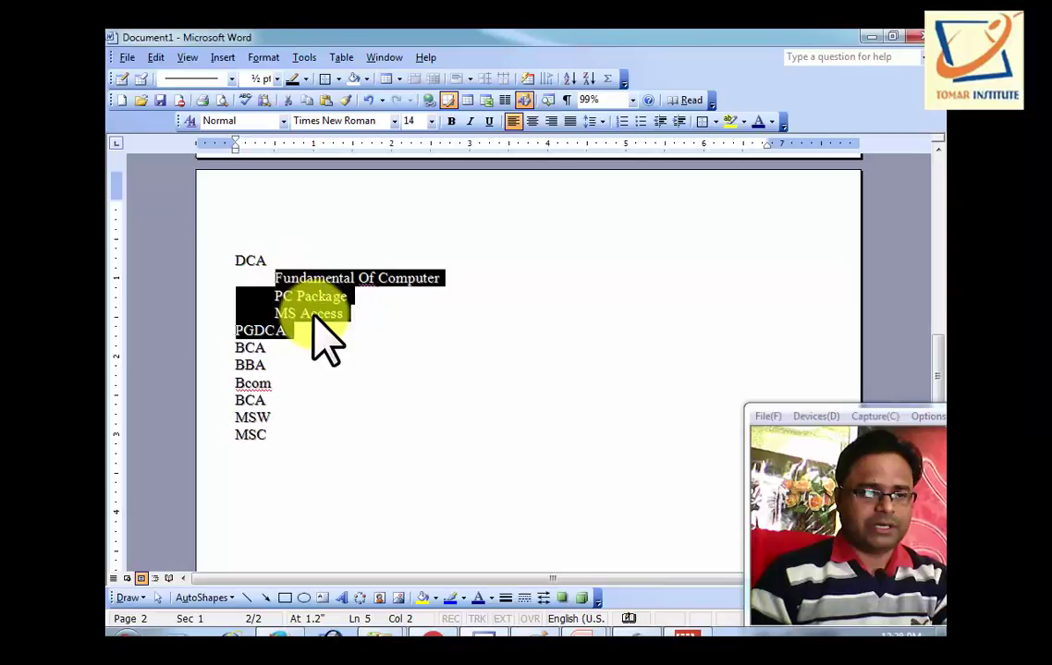
drag(352, 312, 289, 263)
key(ctrl+c)
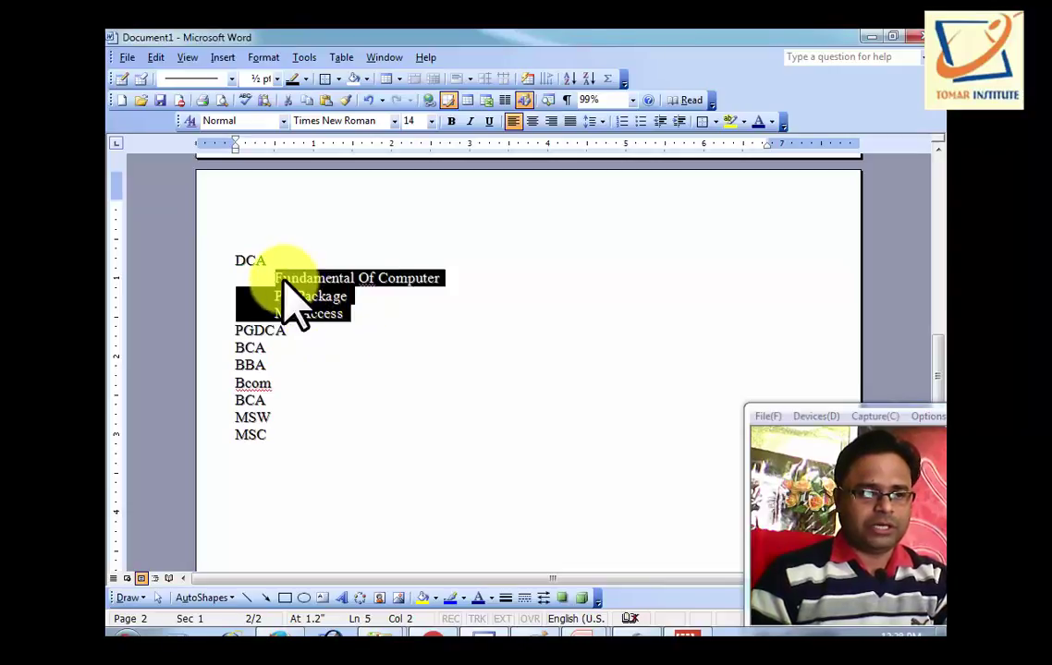
click(301, 333)
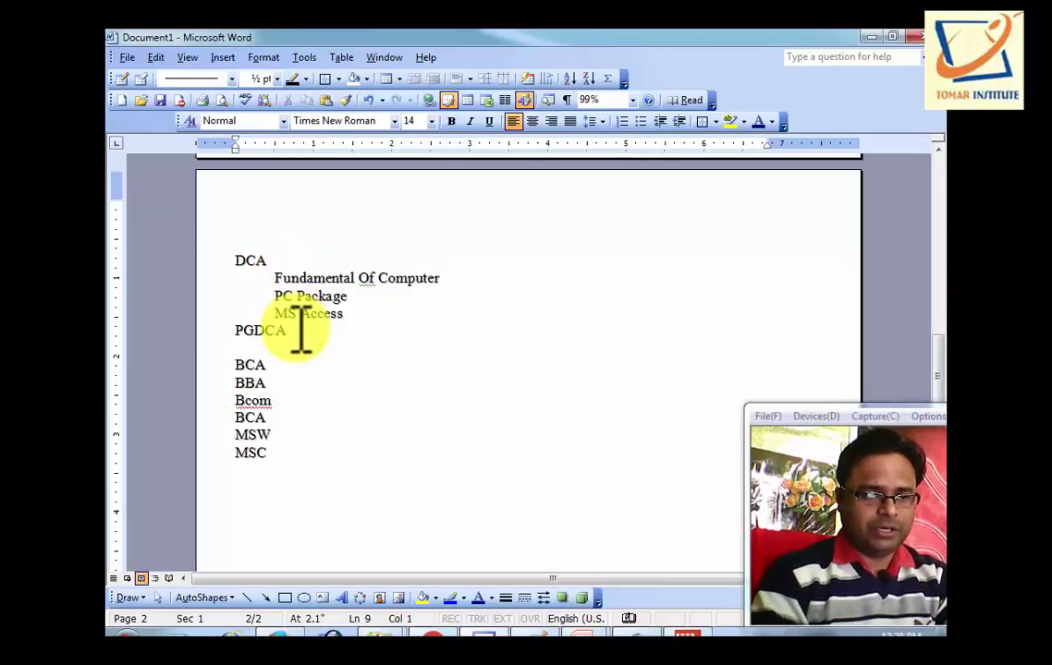
key(ctrl+v)
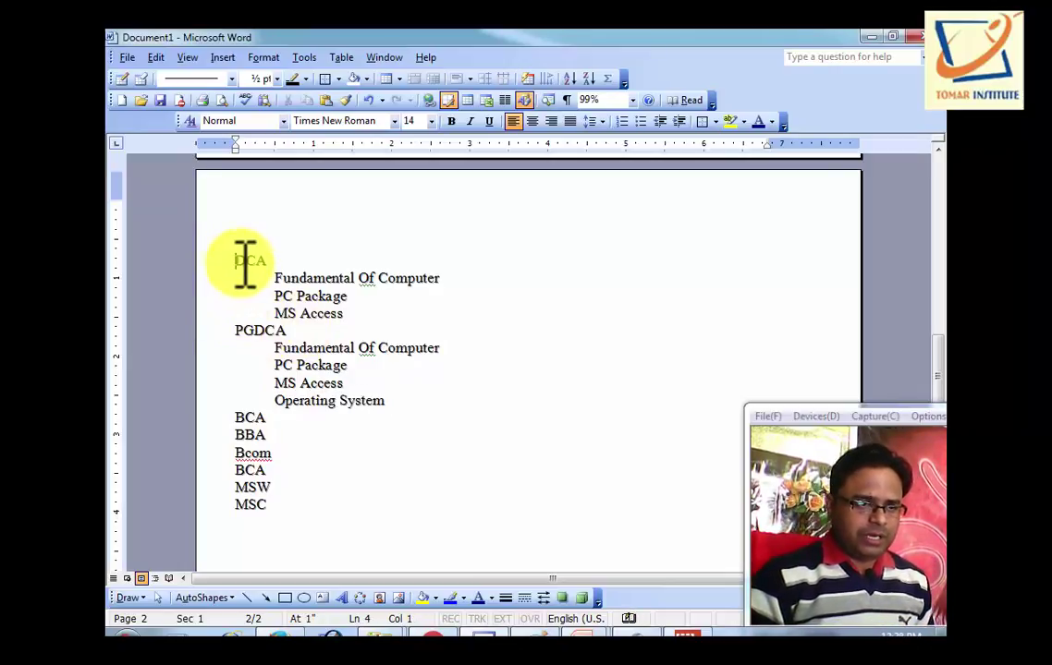
click(357, 295)
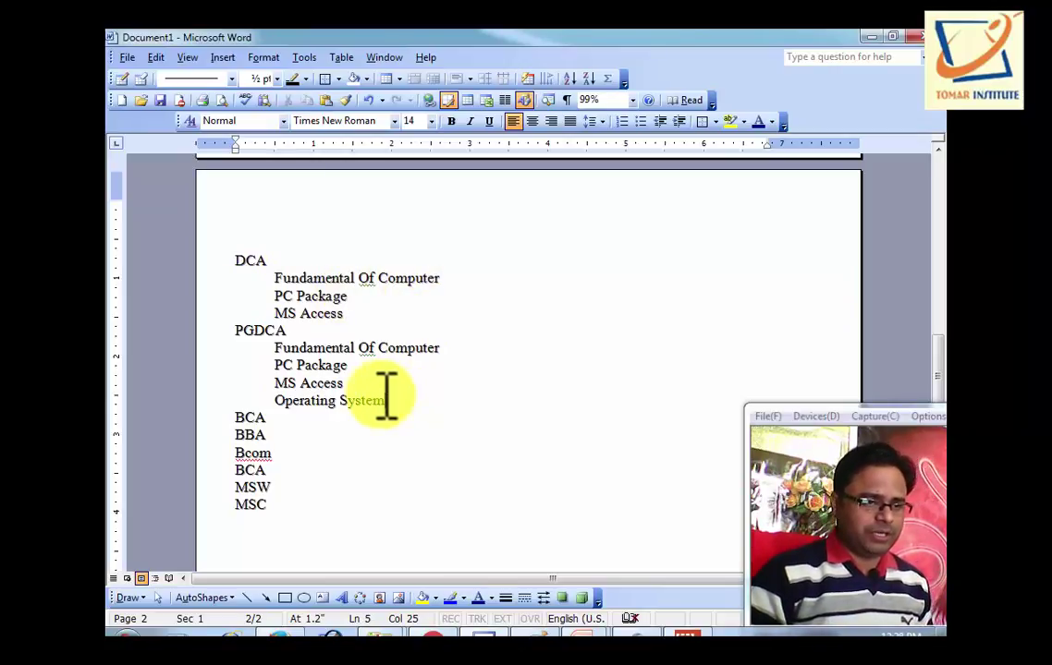
Apply the 1) a) i) outline numbering to DCA, PGDCA and their subjects
drag(386, 400, 235, 261)
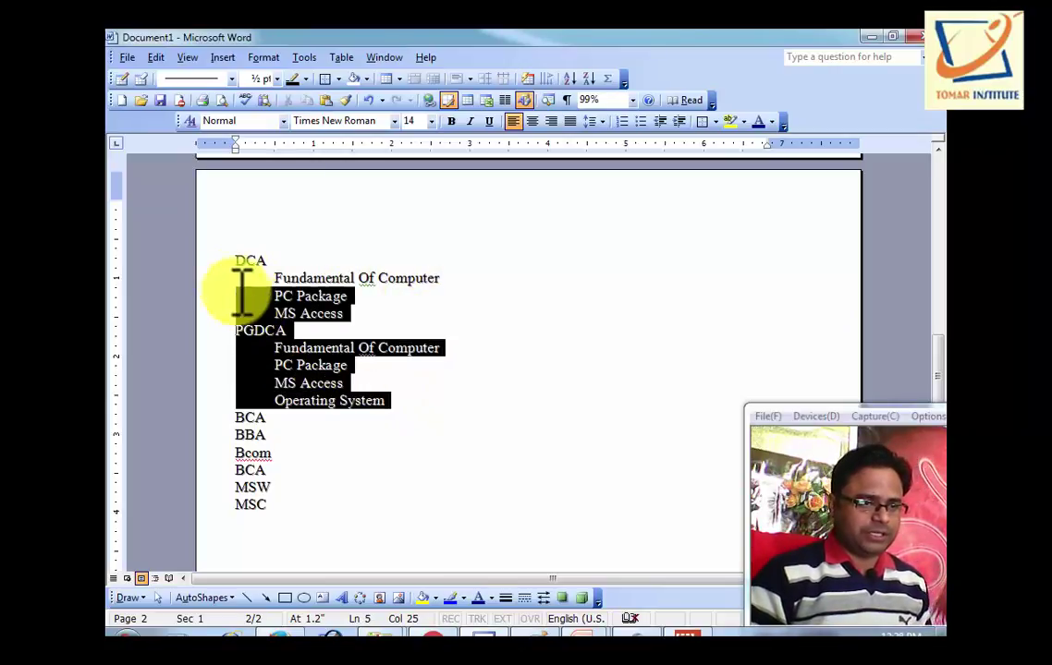
click(263, 58)
click(291, 110)
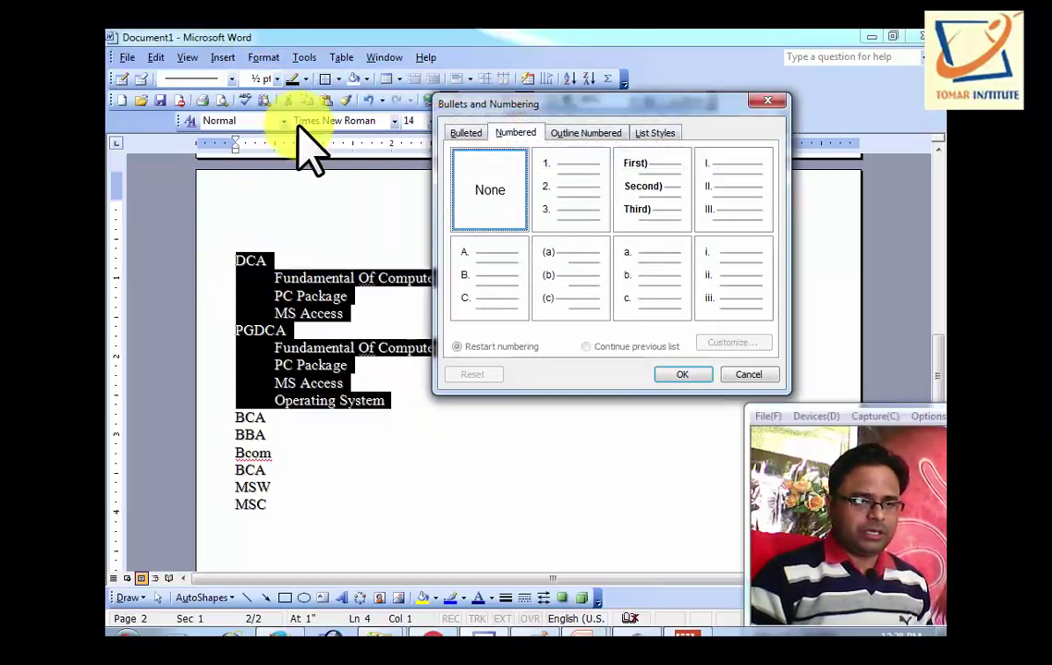
click(587, 135)
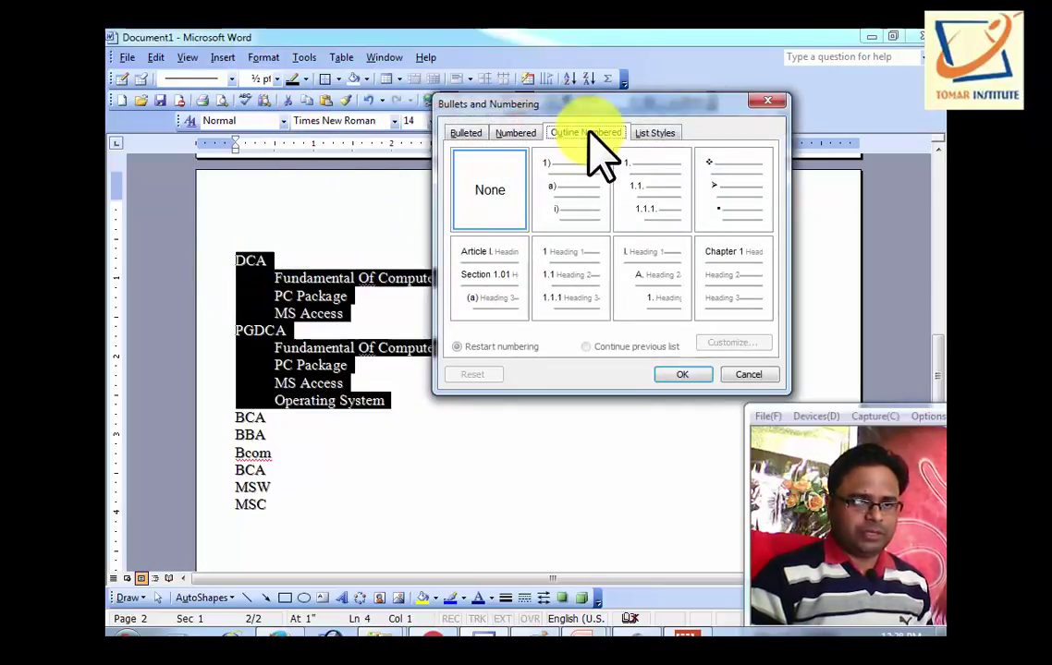
click(584, 198)
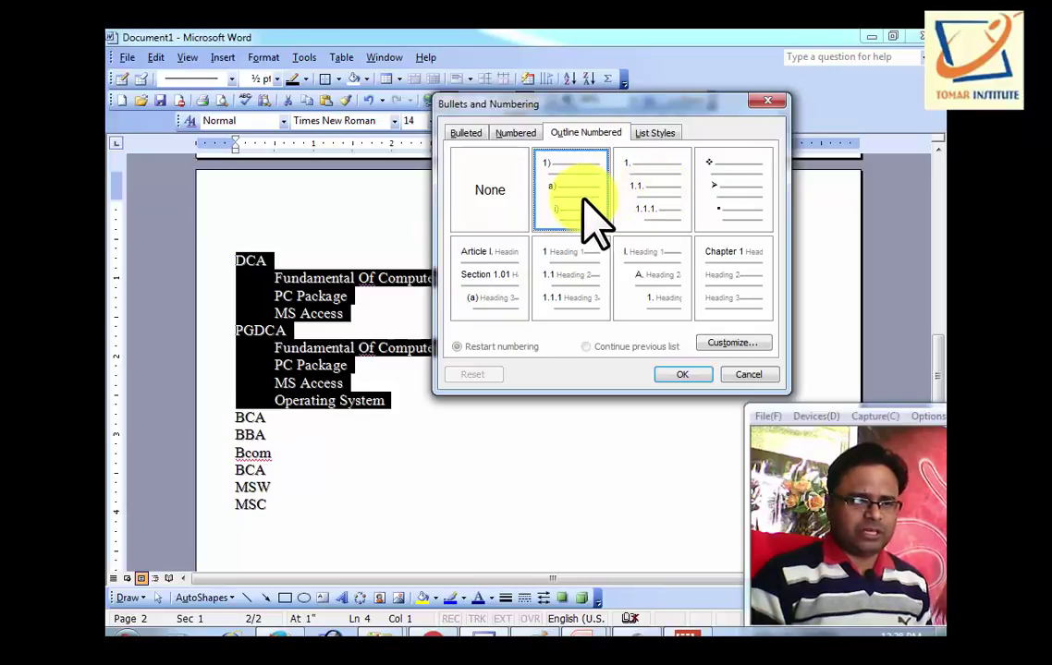
click(686, 377)
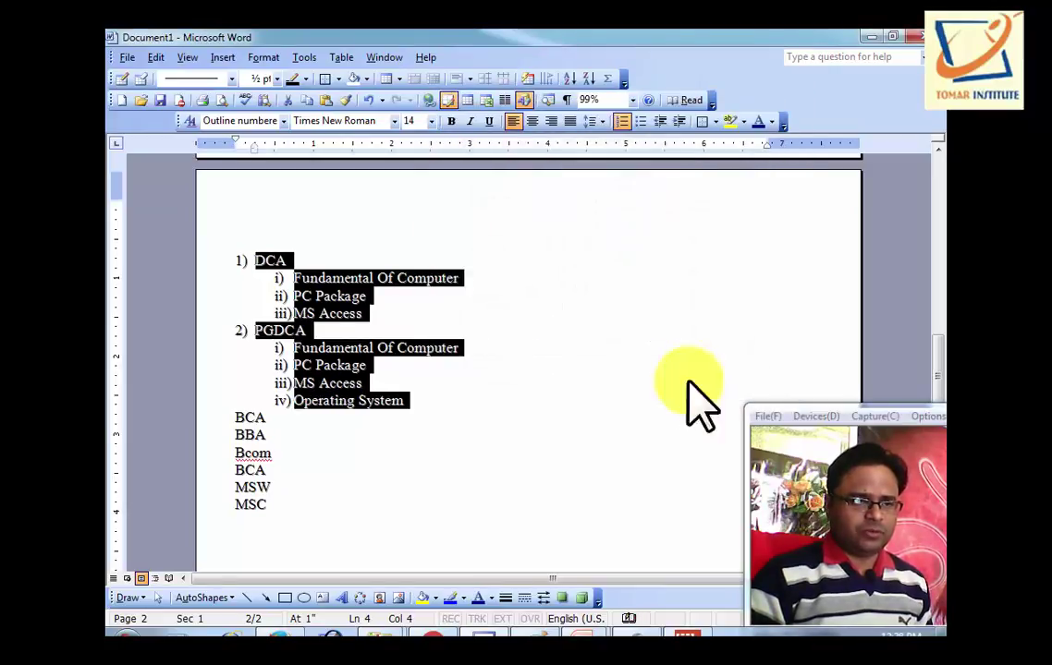
Reselect list lines, ending with PC Package through Operating System selected
click(503, 395)
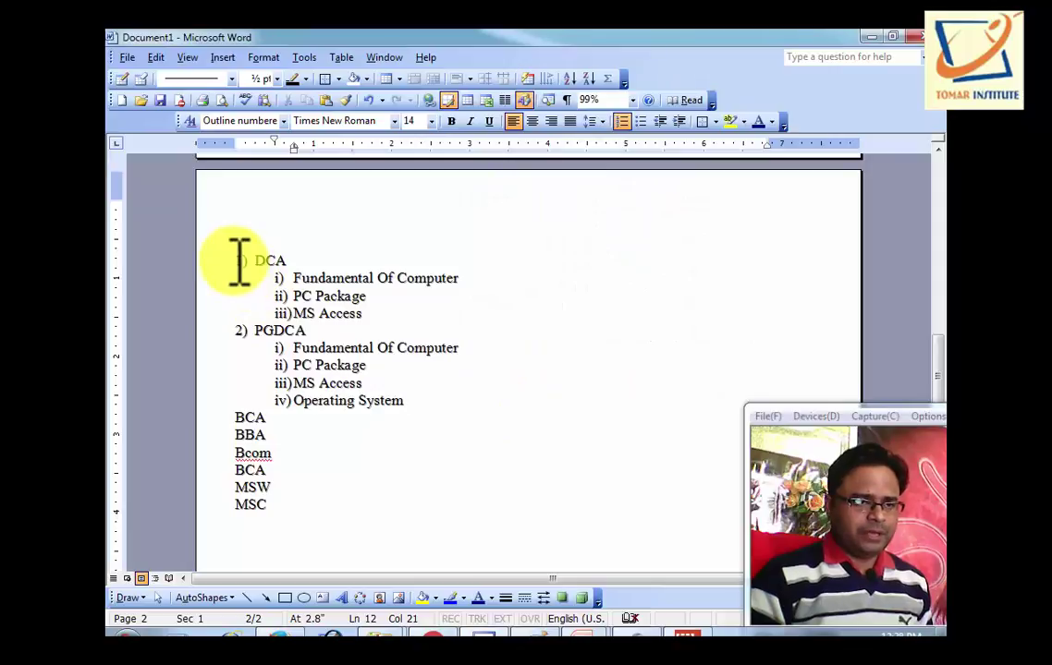
drag(253, 261, 297, 251)
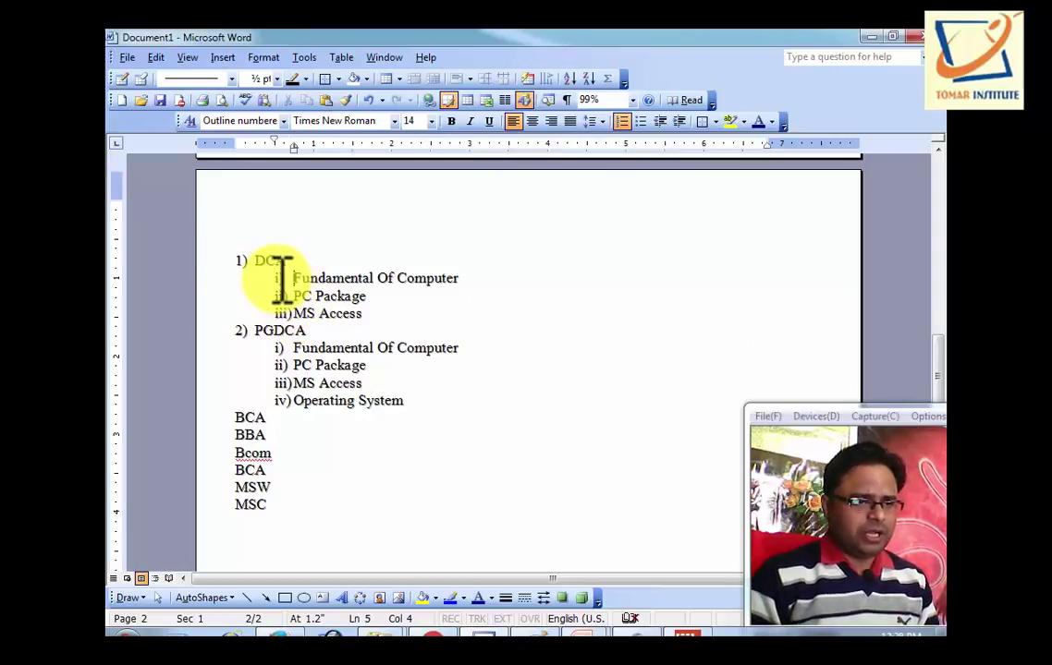
drag(292, 277, 387, 310)
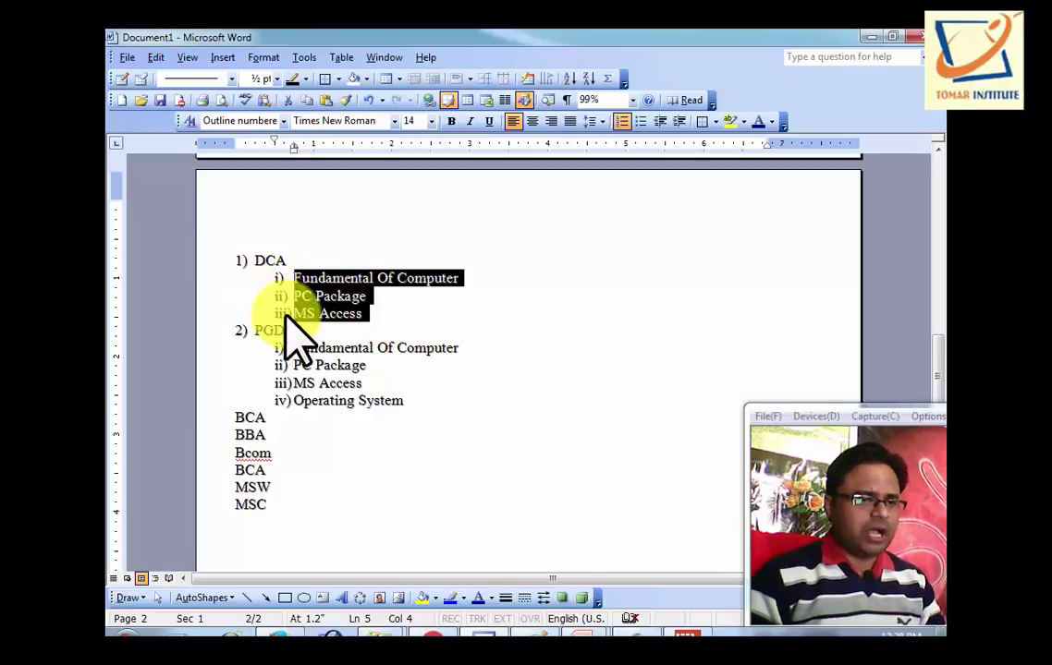
drag(238, 263, 296, 261)
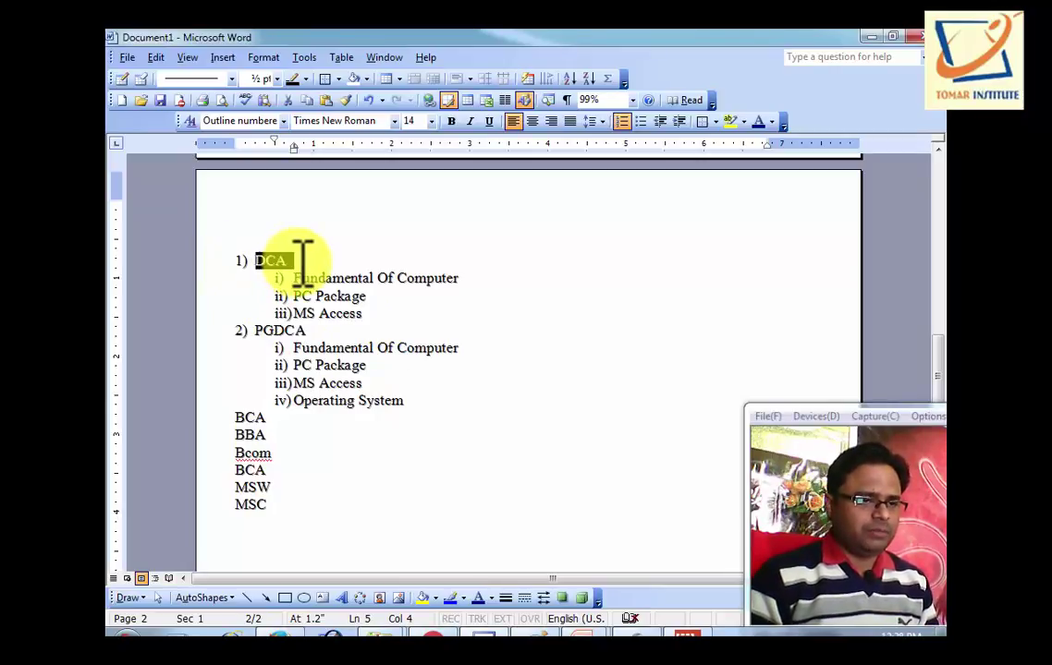
click(279, 278)
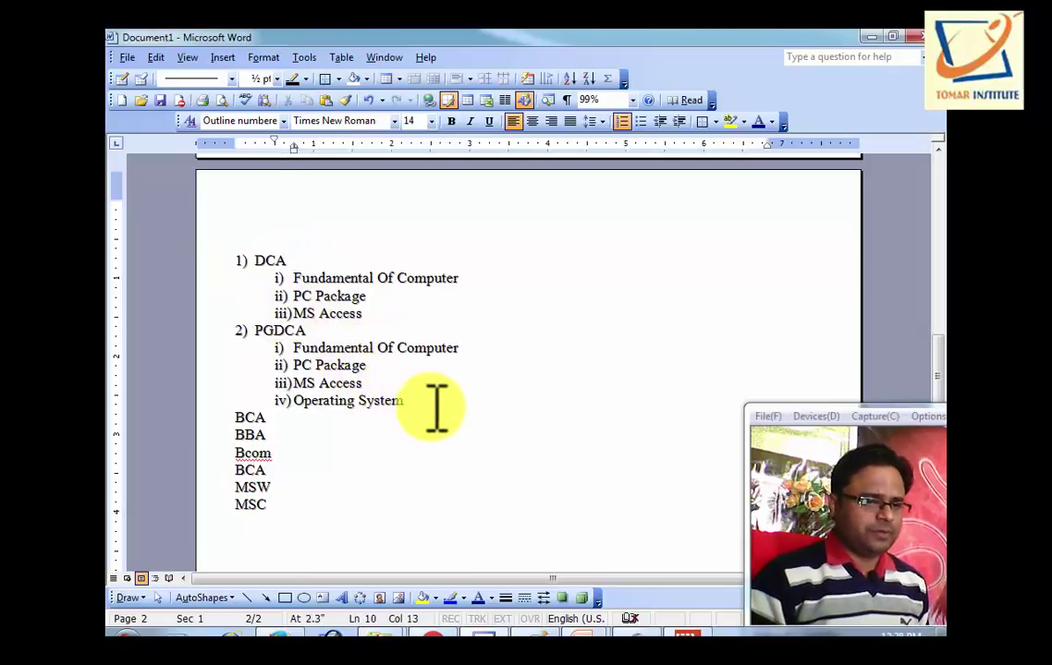
mouse_move(436, 406)
mouse_down()
mouse_move(280, 296)
mouse_move(253, 261)
mouse_up()
Apply the 1. 1.1. 1.1.1. outline numbering to the course list
click(263, 57)
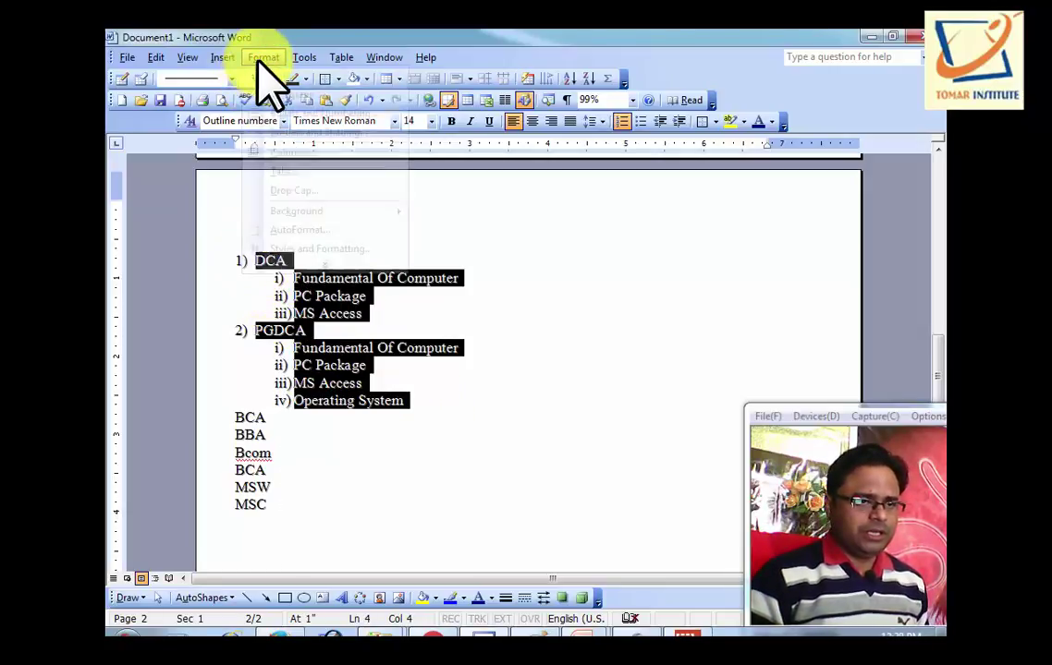
click(279, 115)
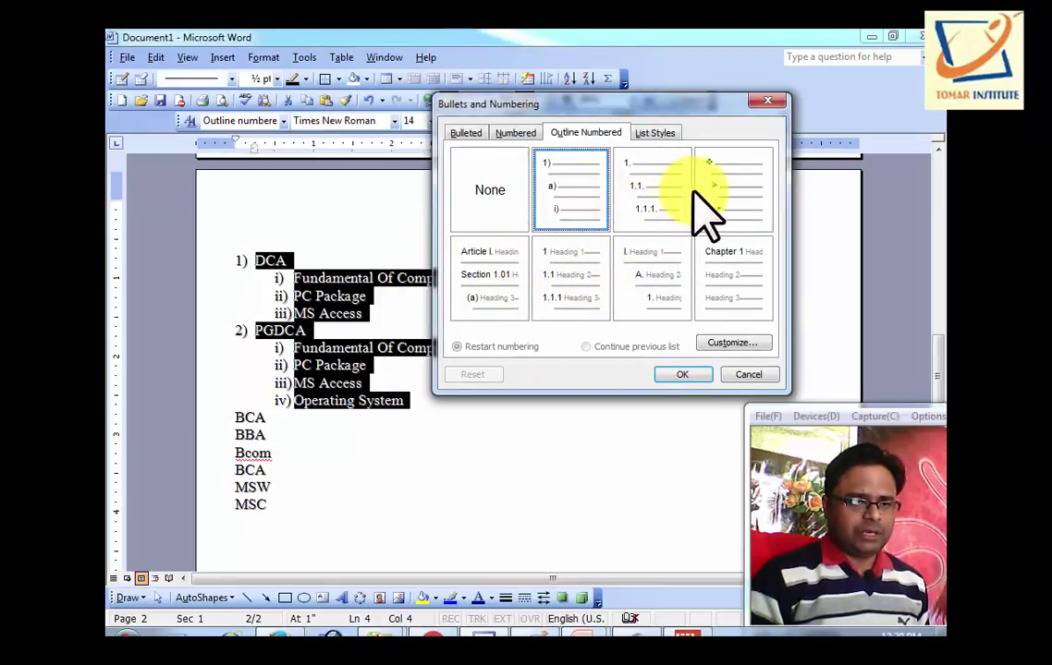
click(667, 214)
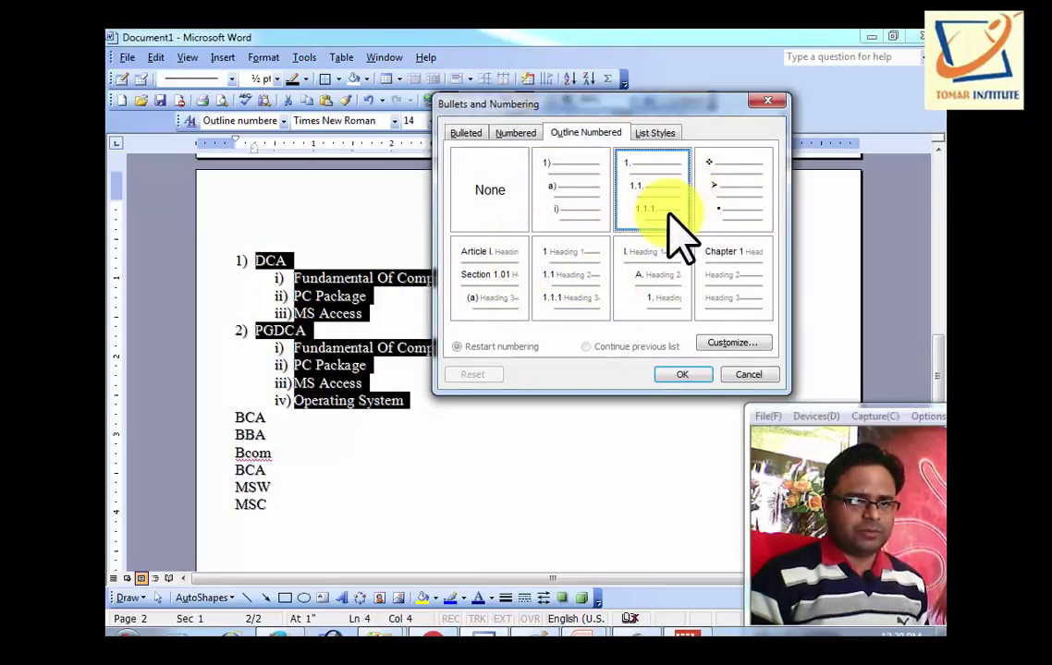
click(682, 374)
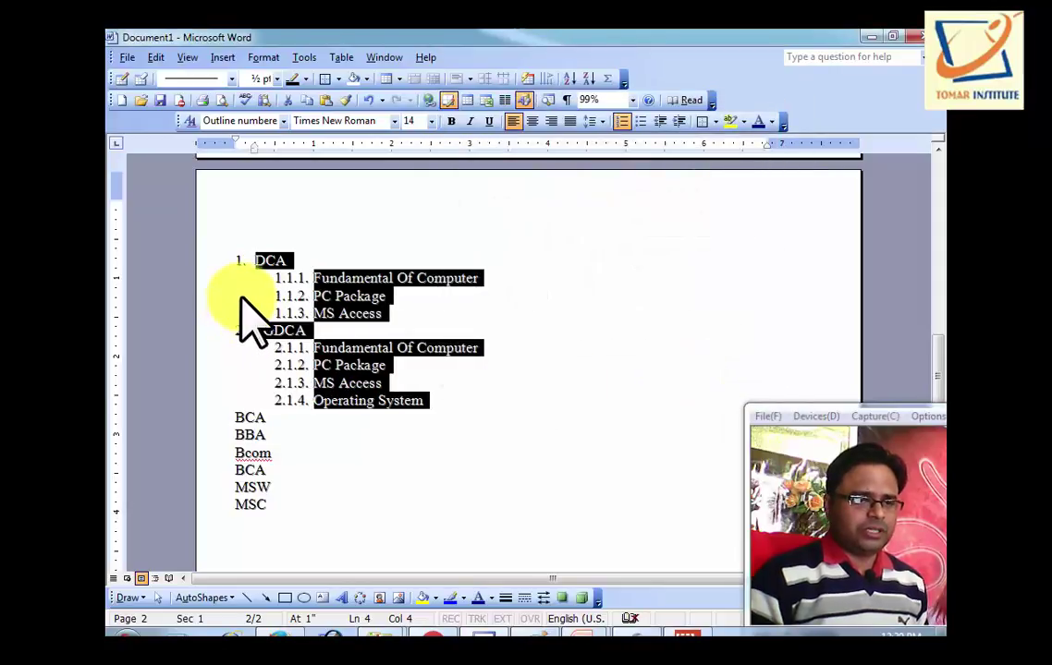
Check the renumbered subjects and reselect the whole list from DCA to Operating System
click(287, 296)
click(349, 313)
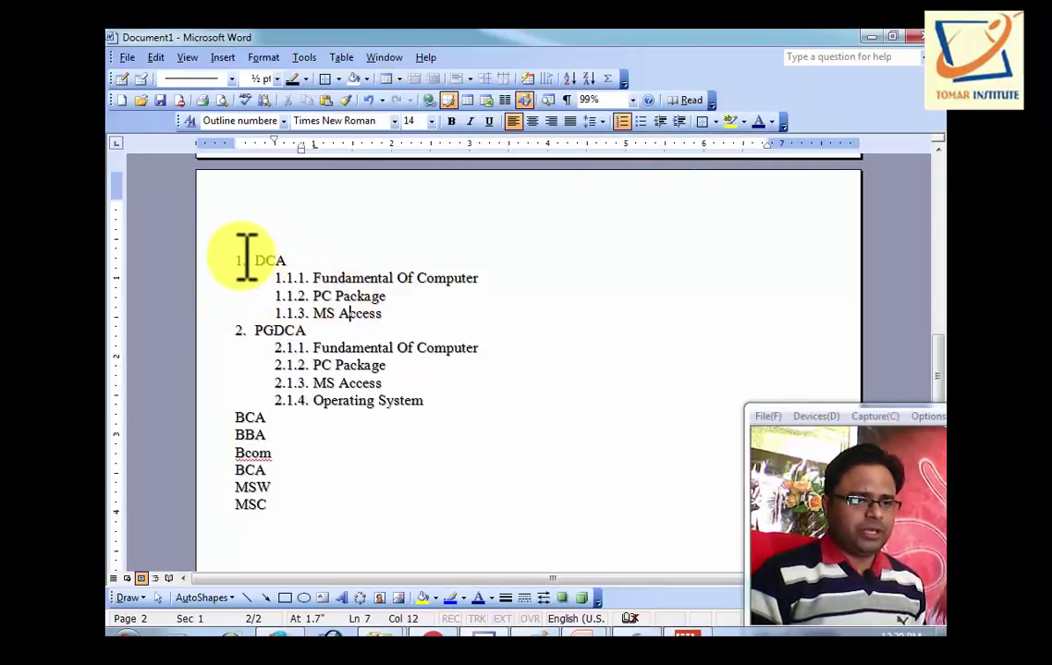
drag(501, 280, 348, 278)
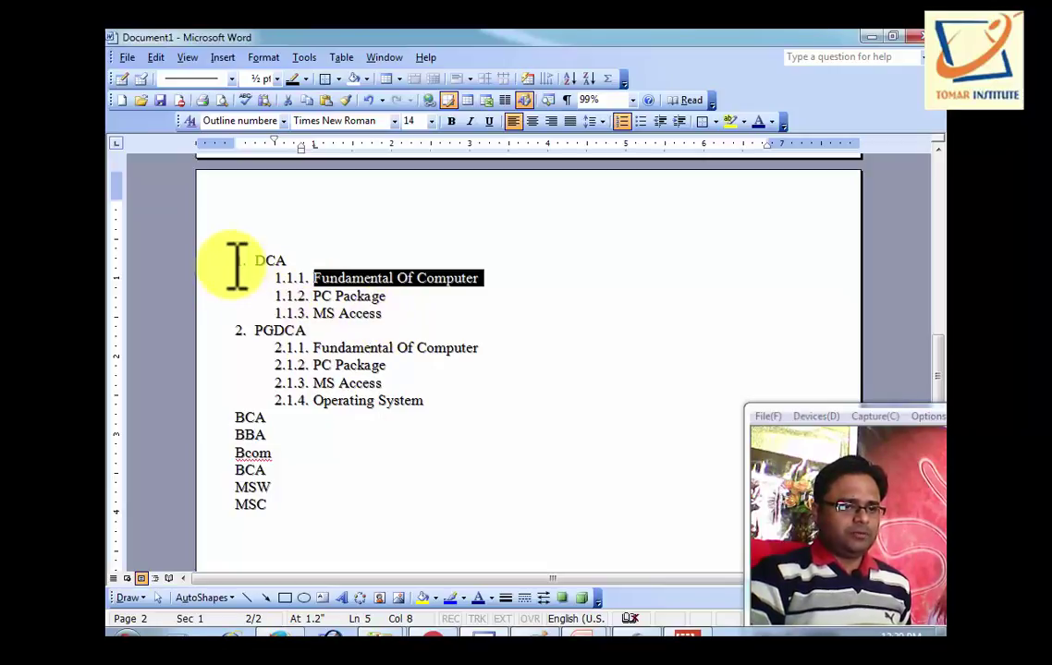
drag(255, 262, 413, 405)
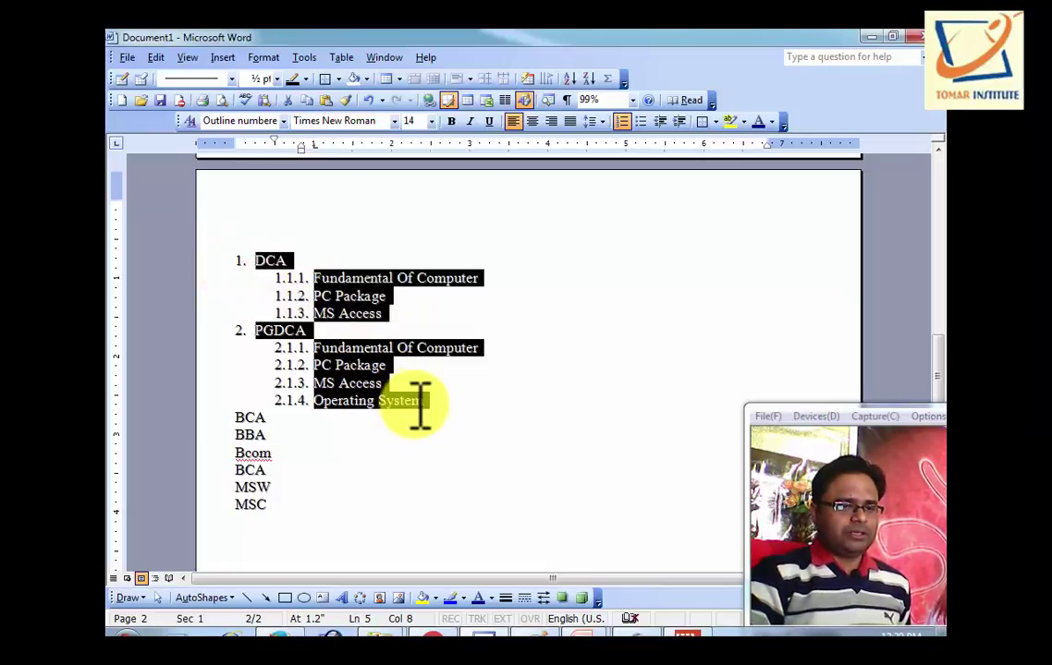
Apply the Article / Section list style so courses read Article I. DCA and Article II. PGDCA
click(262, 59)
click(305, 113)
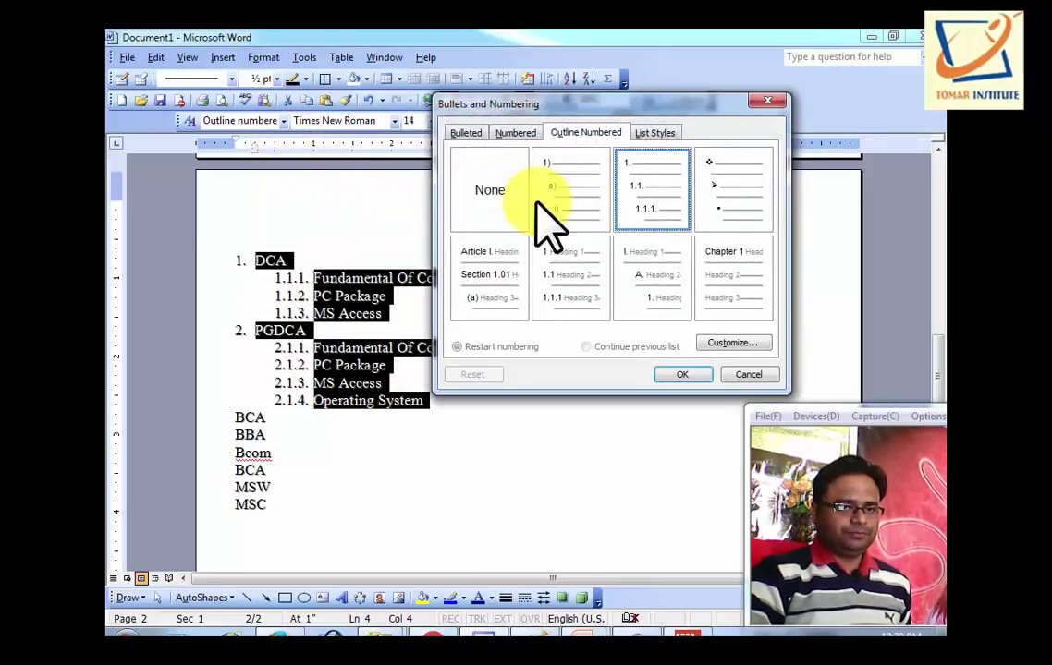
click(656, 135)
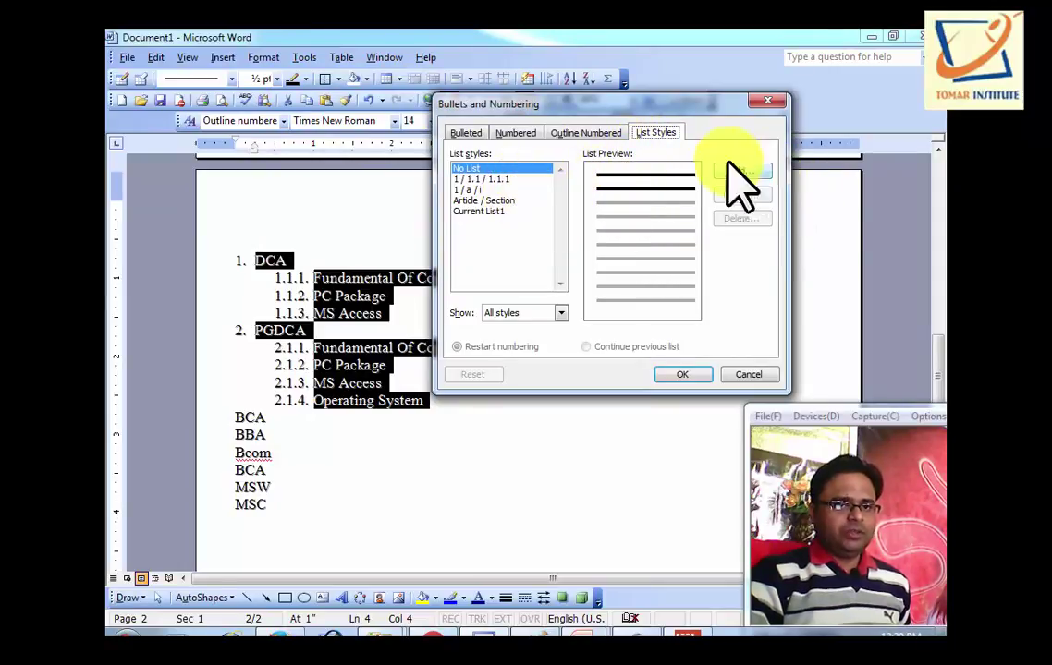
click(580, 134)
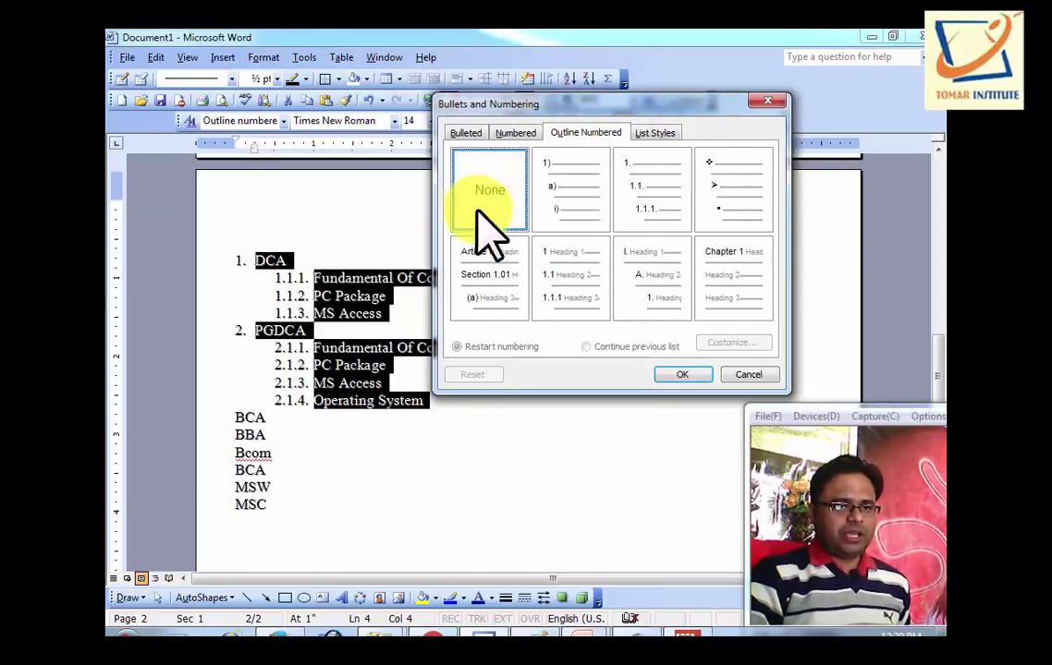
click(658, 134)
click(511, 179)
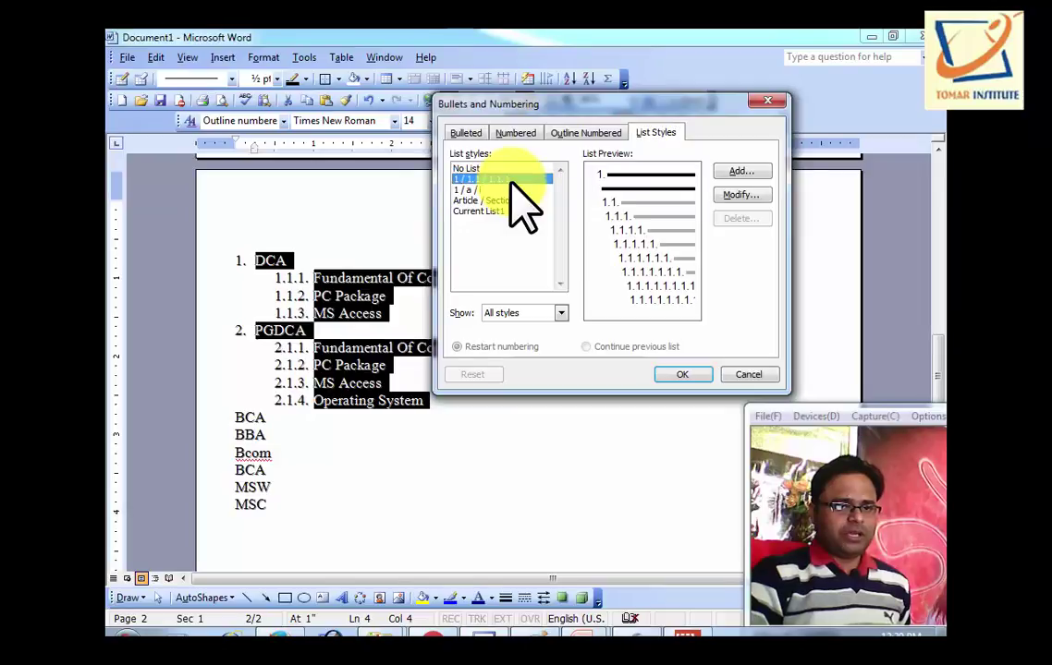
click(500, 200)
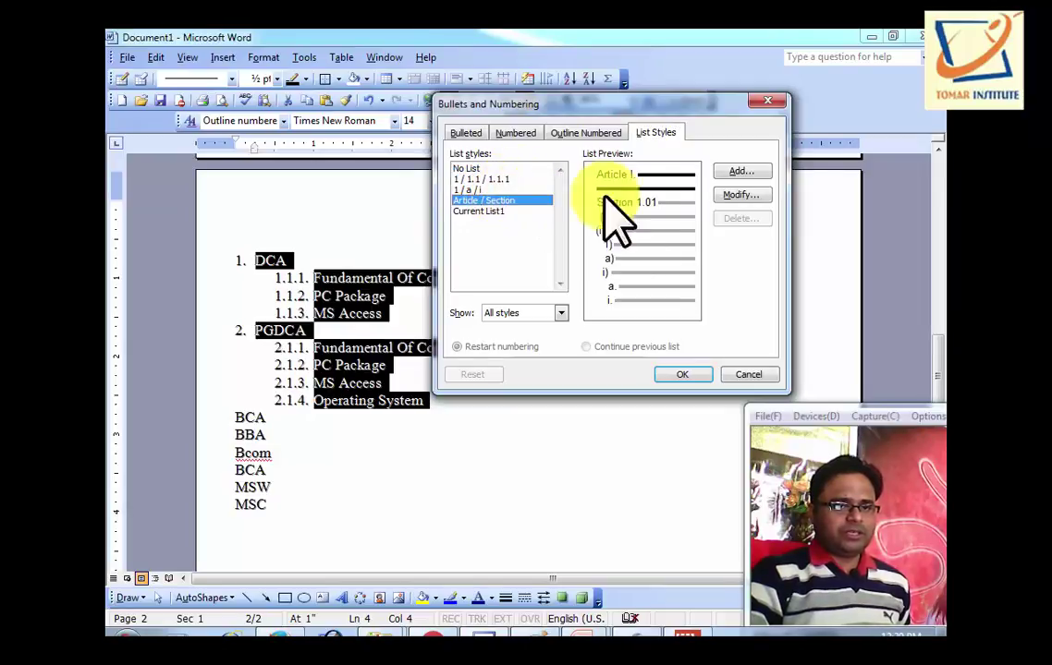
click(740, 195)
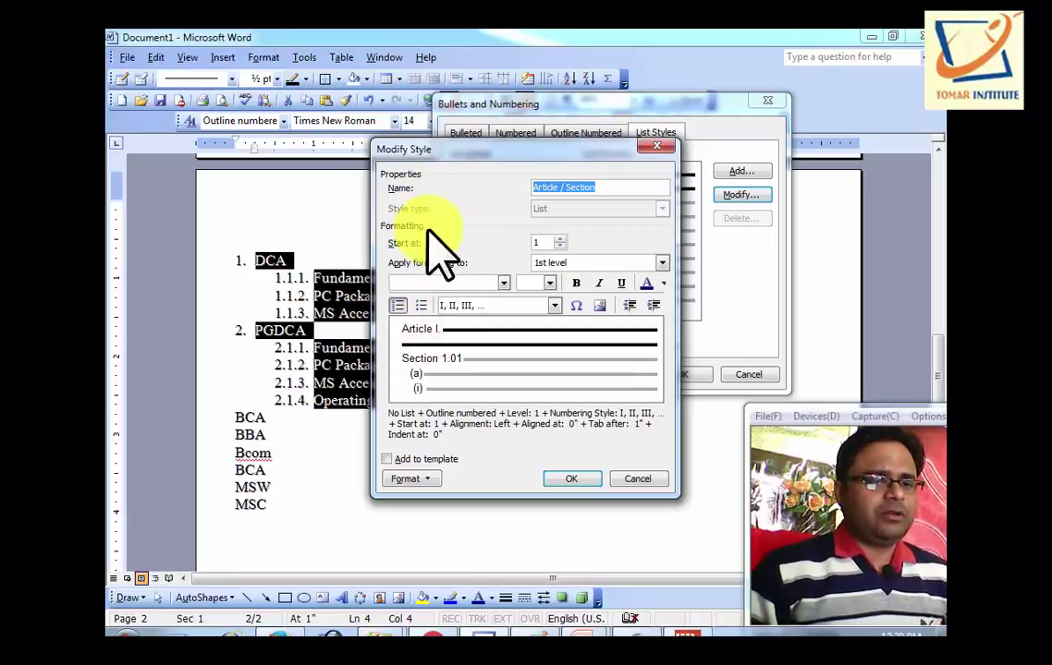
click(636, 478)
click(683, 374)
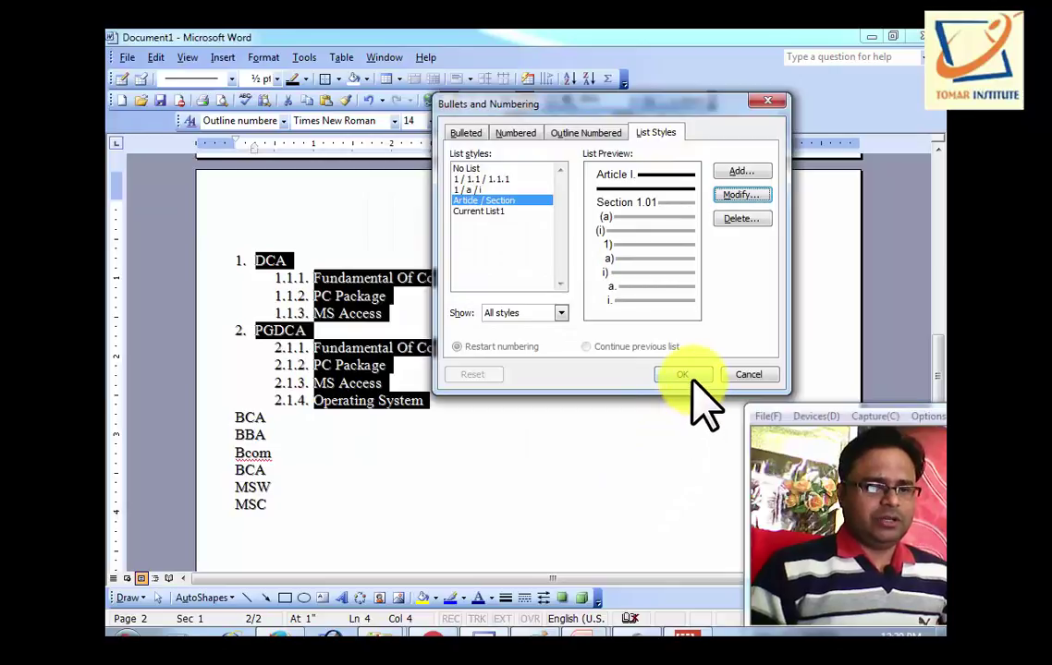
click(500, 465)
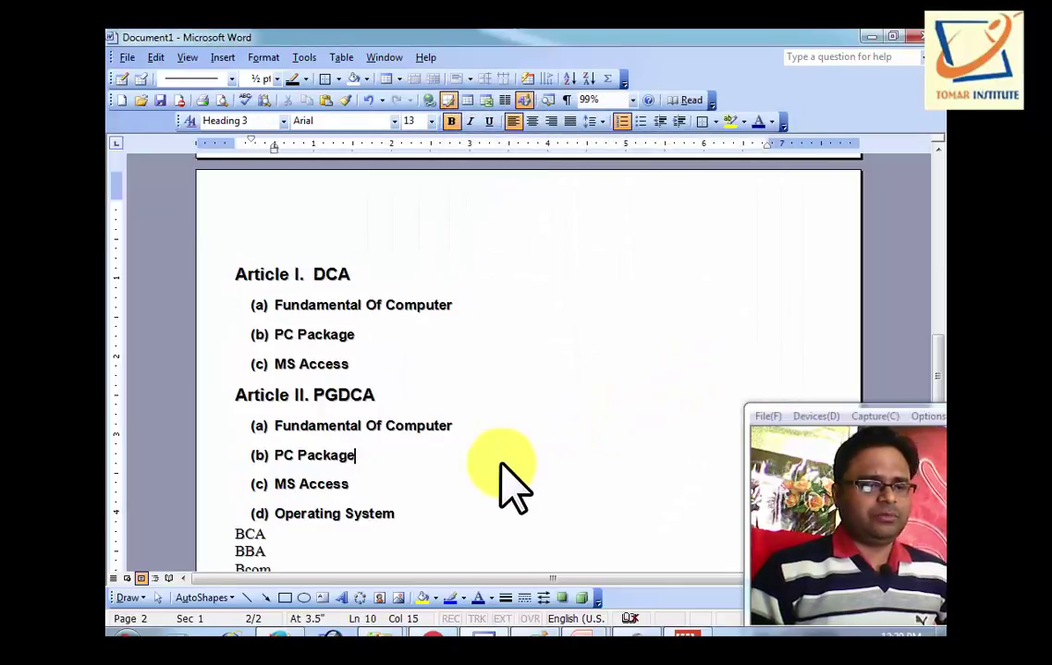